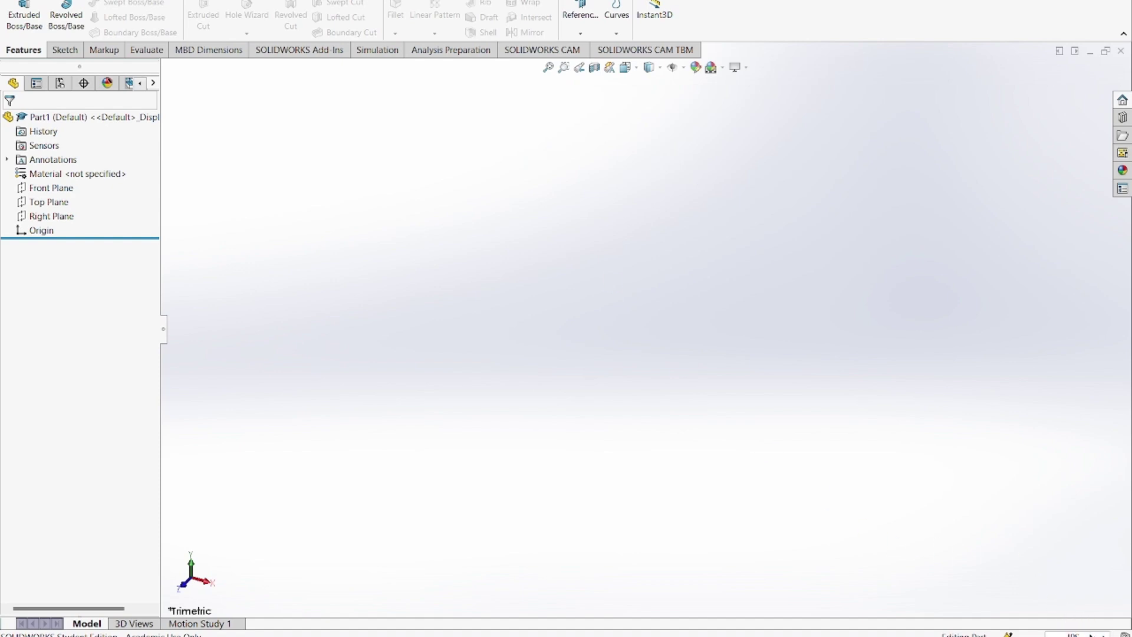
Check which unit system the document uses.
click(1085, 634)
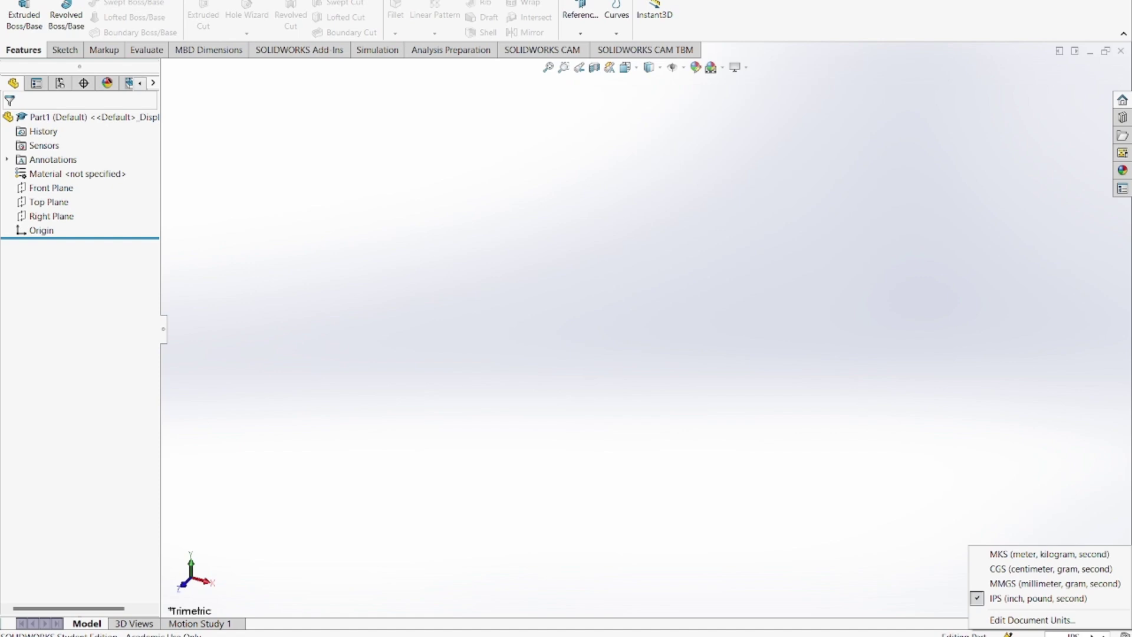
click(796, 434)
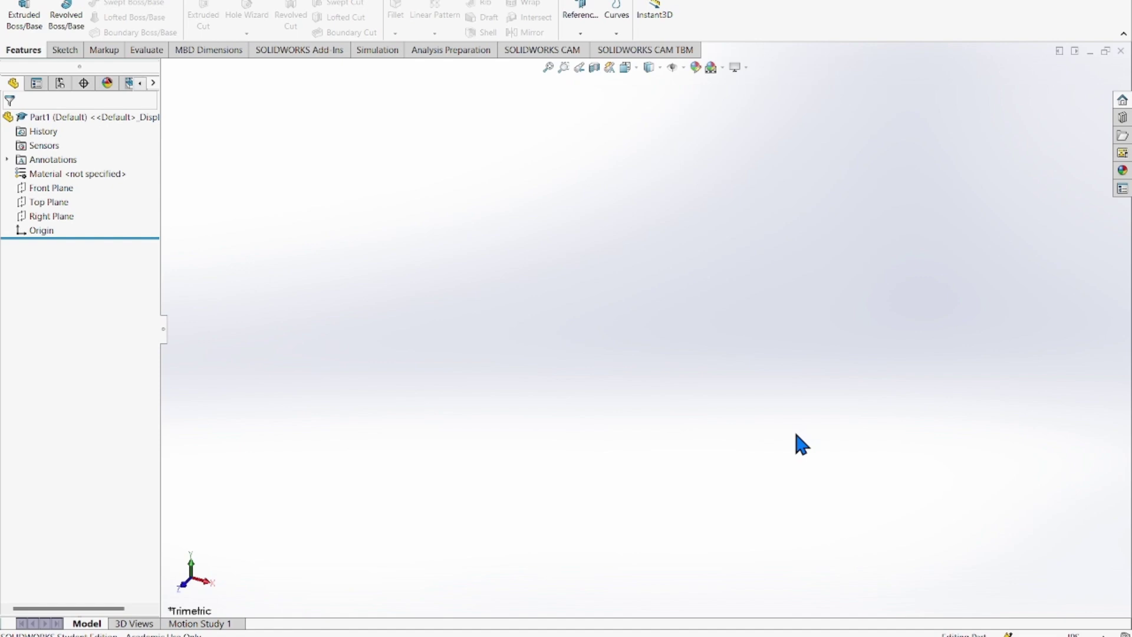
Start a new sketch on the Right Plane.
click(64, 52)
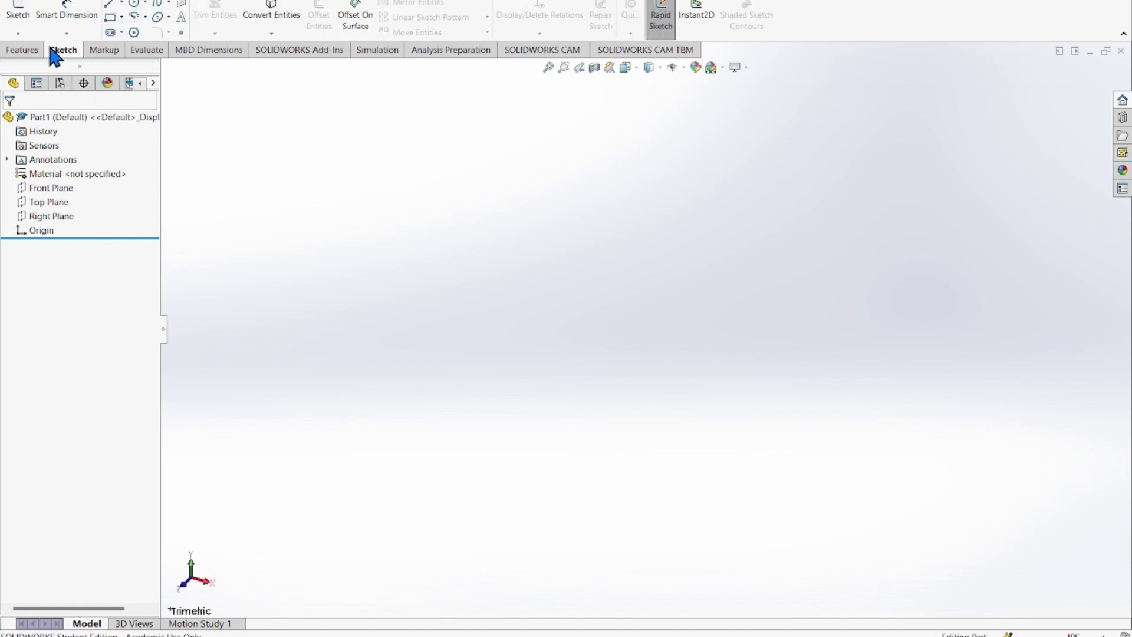
click(20, 16)
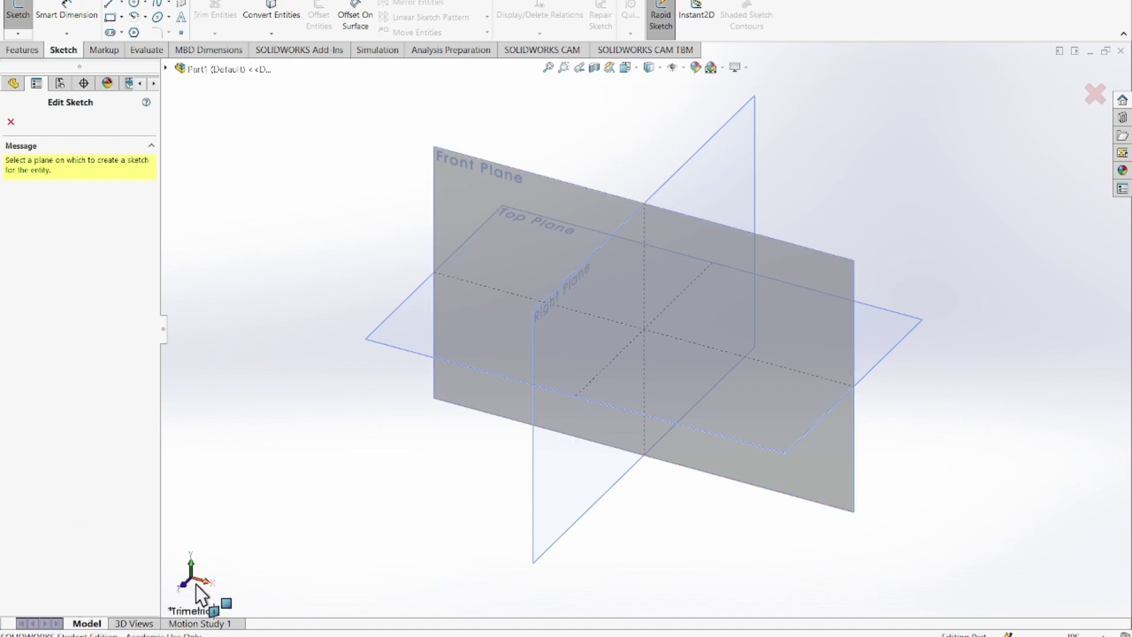
click(583, 480)
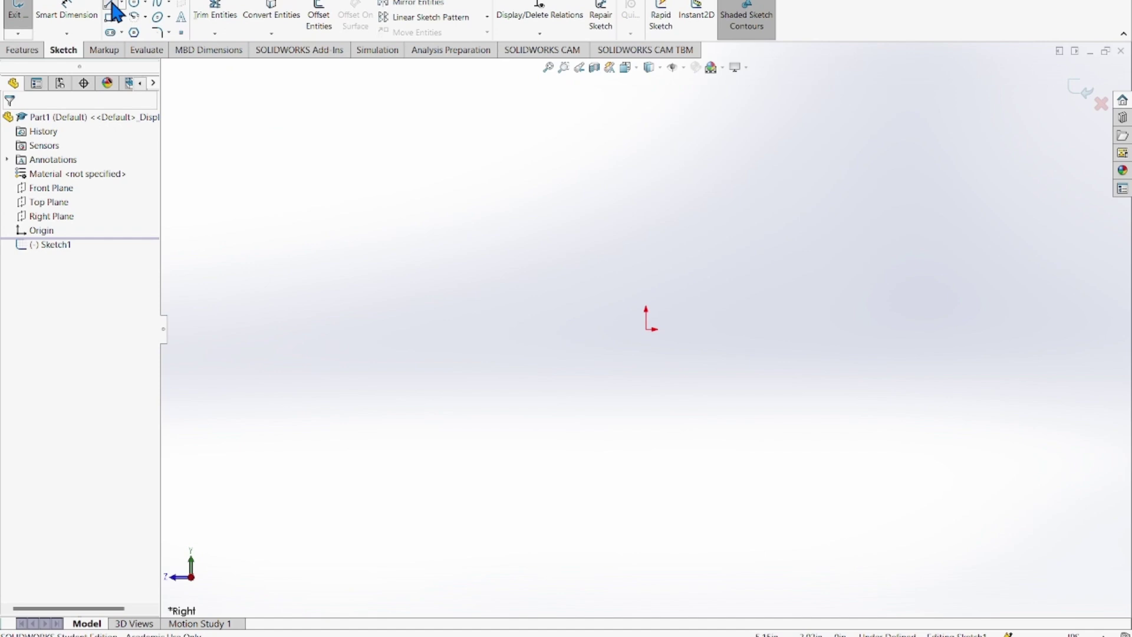
Sketch a horizontal line about 39 in long from the origin and a vertical line rising from its far end.
click(111, 6)
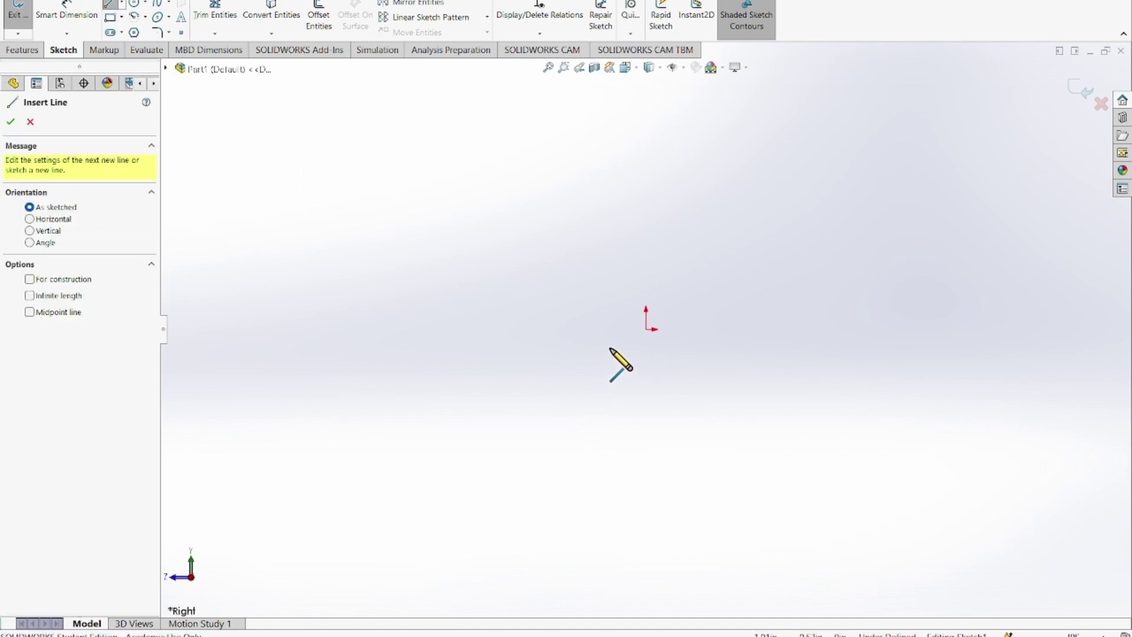
scroll(885, 404, down, 1)
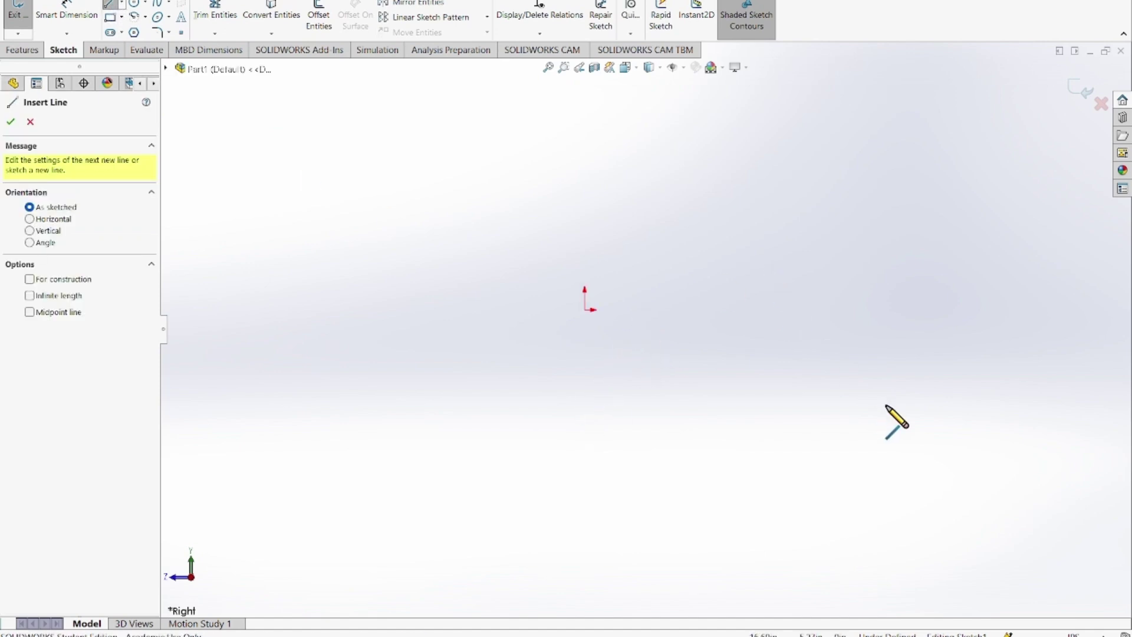
scroll(386, 448, up, 4)
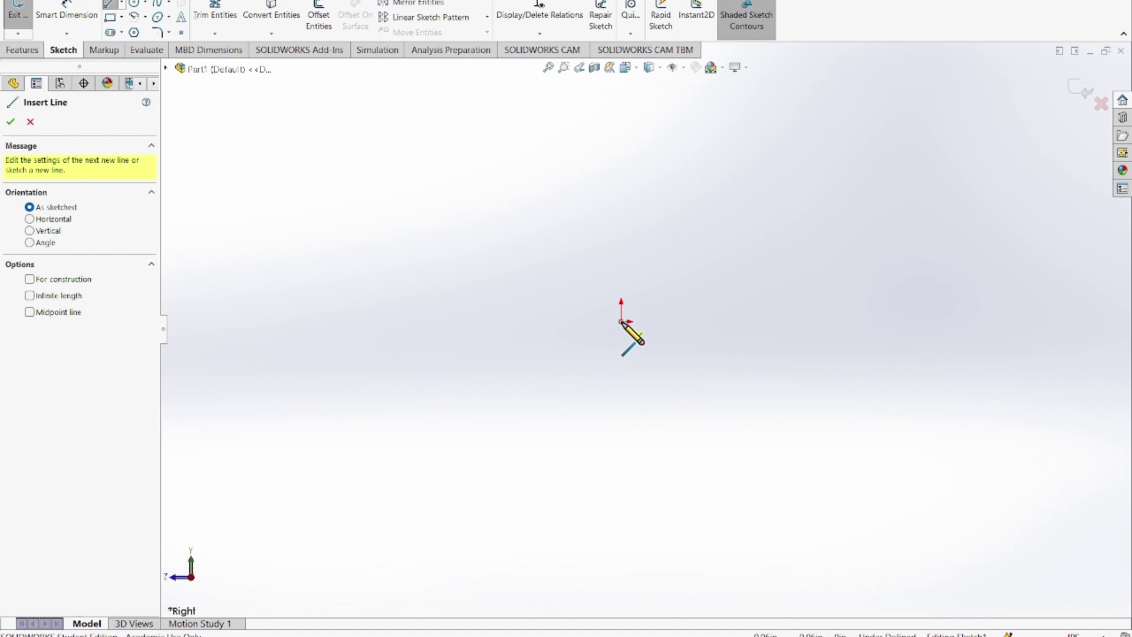
mouse_move(621, 321)
mouse_down()
mouse_move(319, 324)
mouse_move(708, 323)
mouse_move(299, 320)
mouse_move(411, 321)
mouse_up()
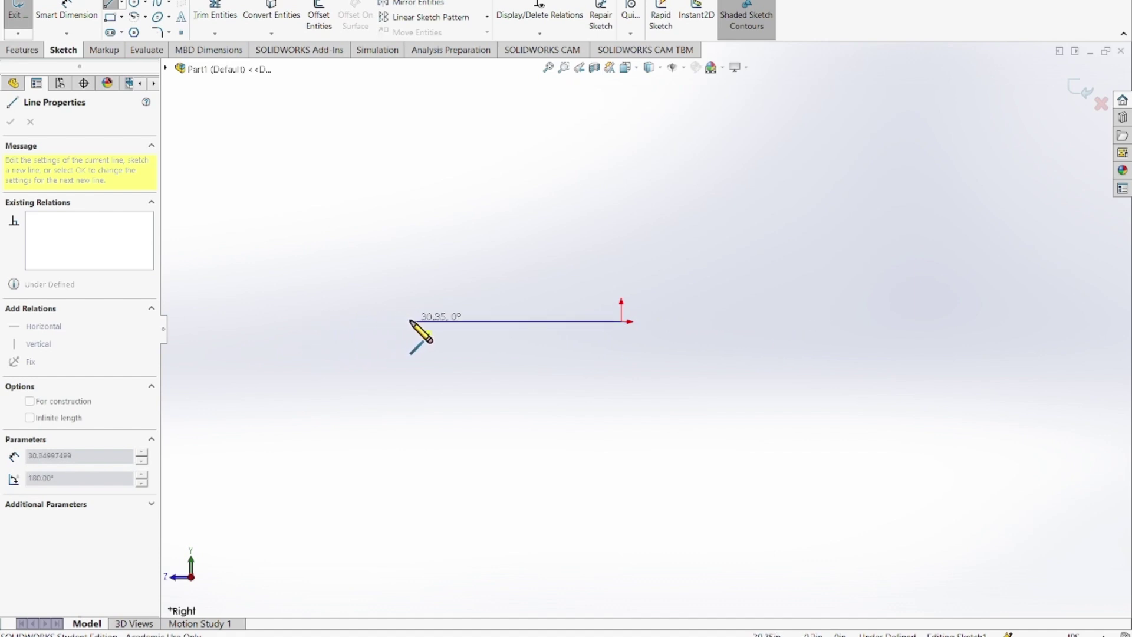
drag(411, 321, 350, 321)
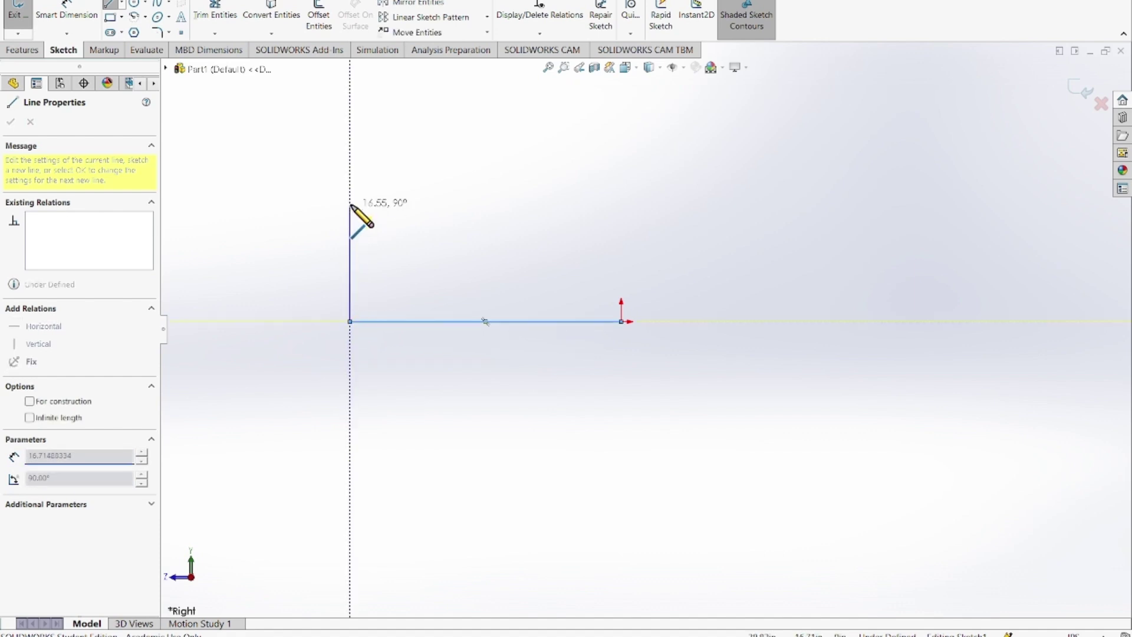
click(350, 168)
Continue the lines into a closed Z-shaped profile, with the upper arm about 31 in long and 5 in thick and the lower arm about 4 in thick.
scroll(367, 211, up, 6)
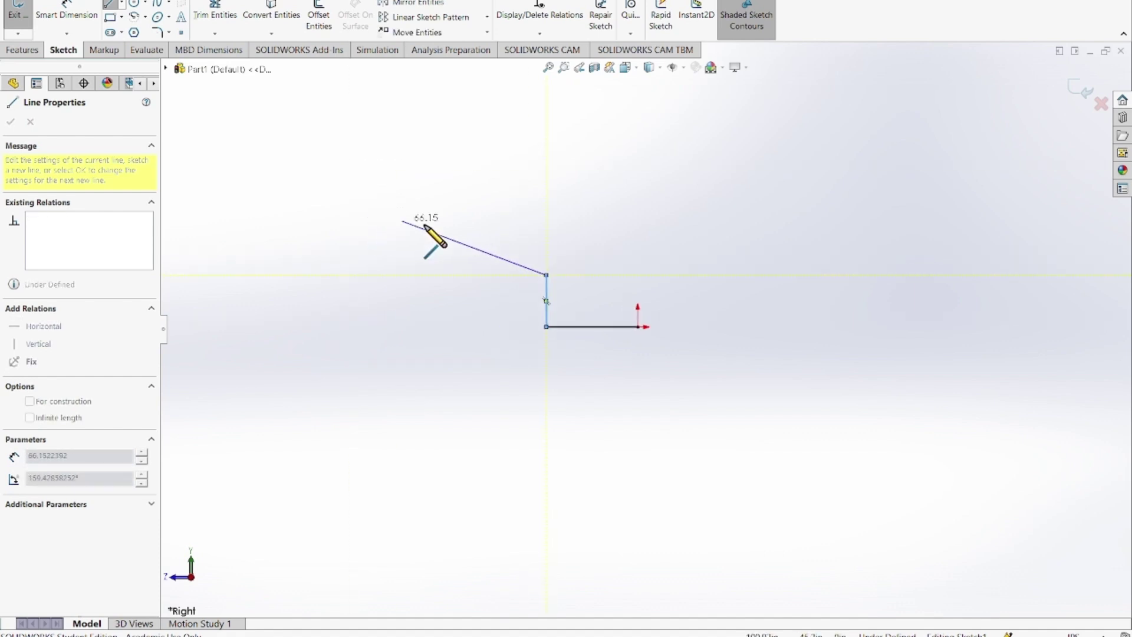
scroll(488, 241, down, 2)
scroll(566, 311, down, 2)
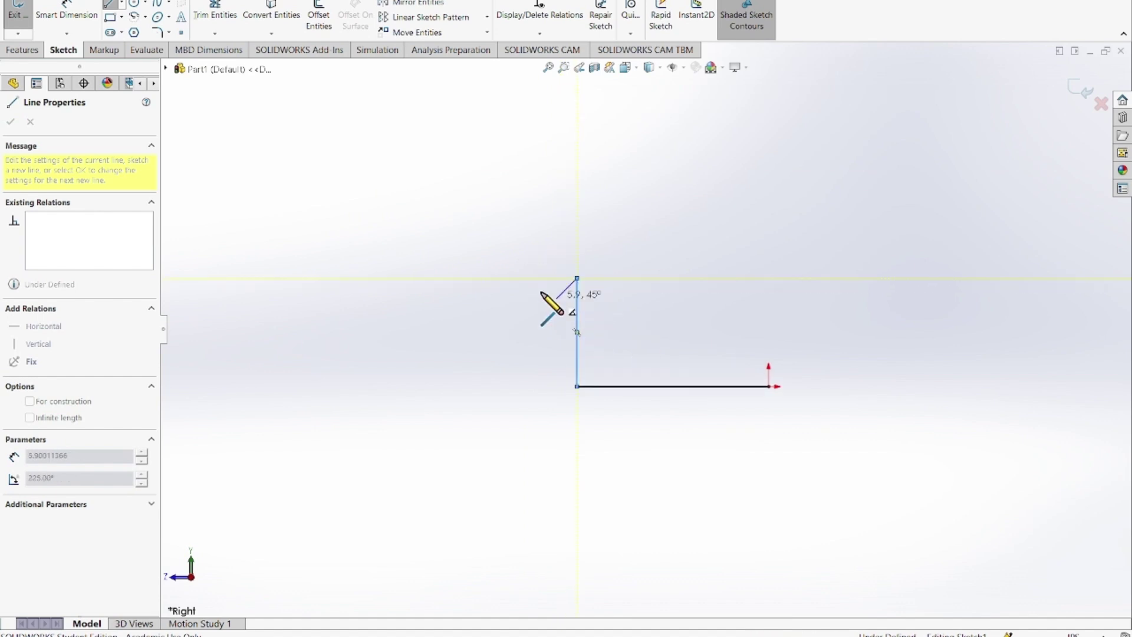
click(445, 278)
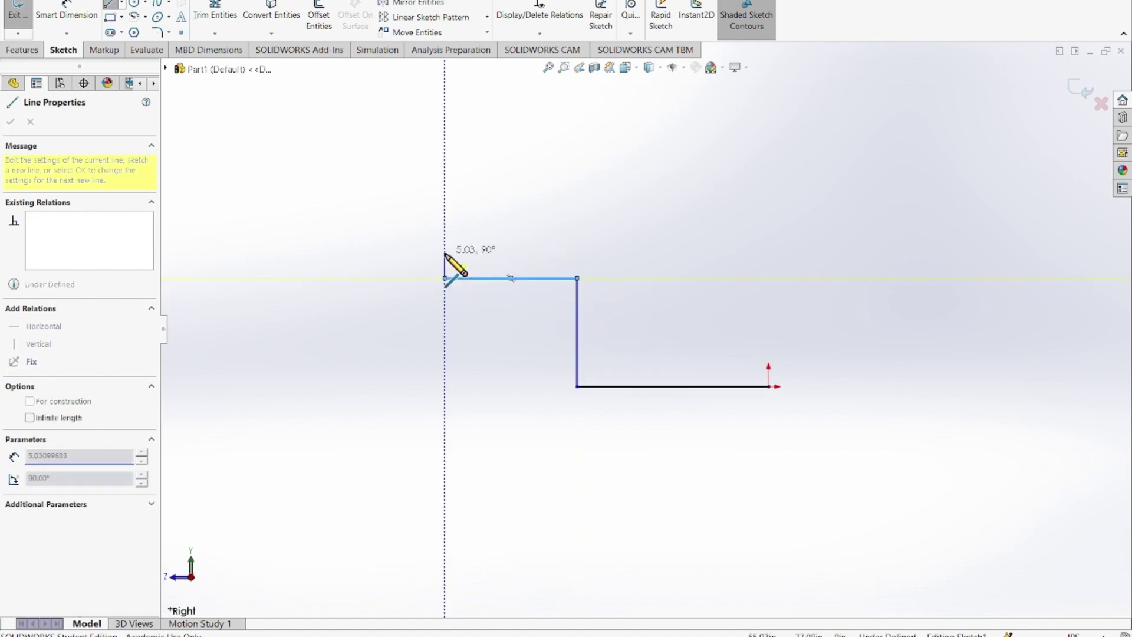
click(445, 254)
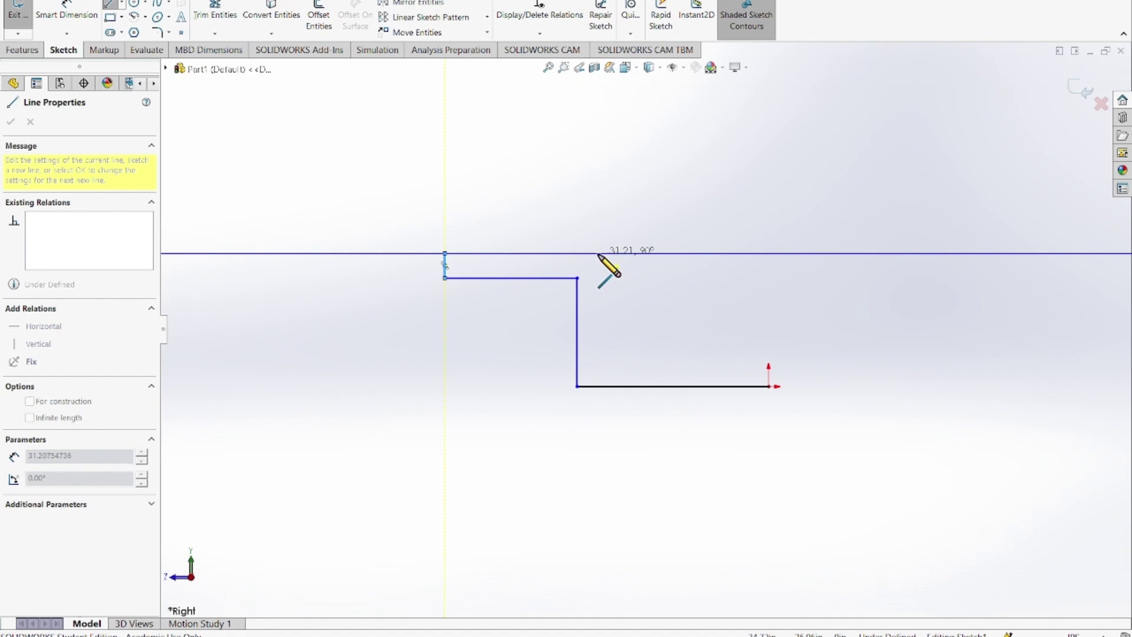
click(598, 253)
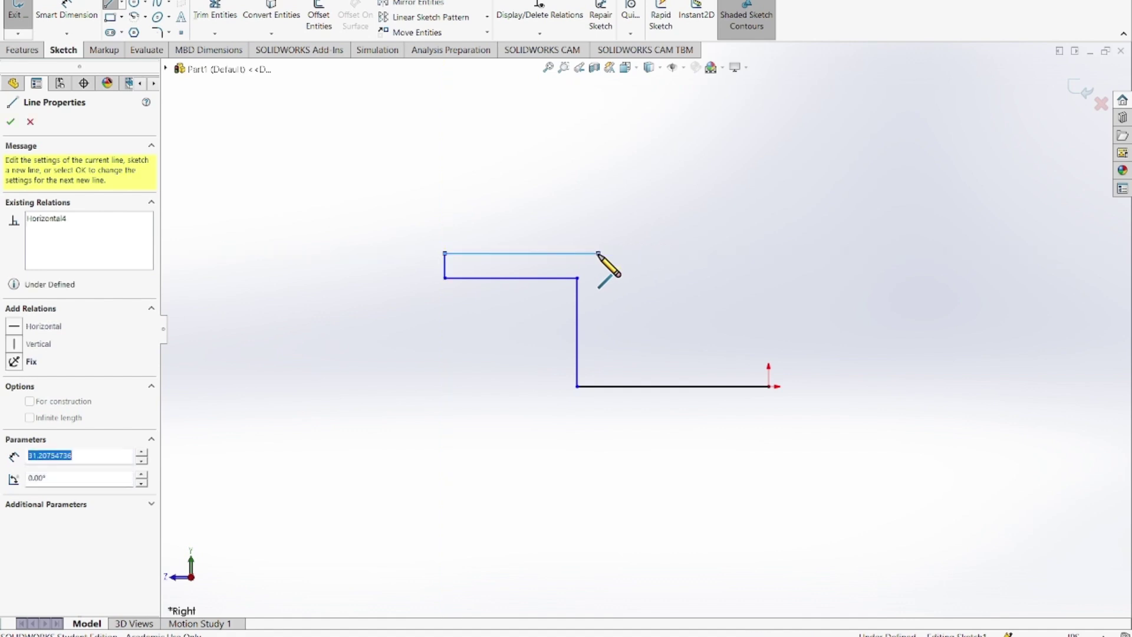
click(598, 367)
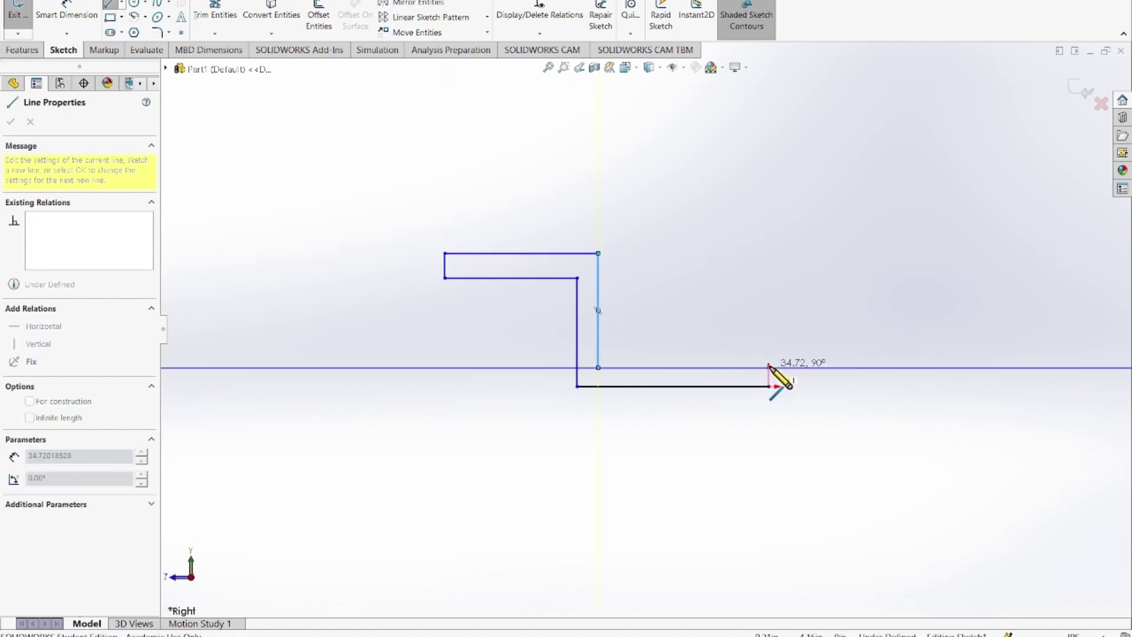
click(768, 368)
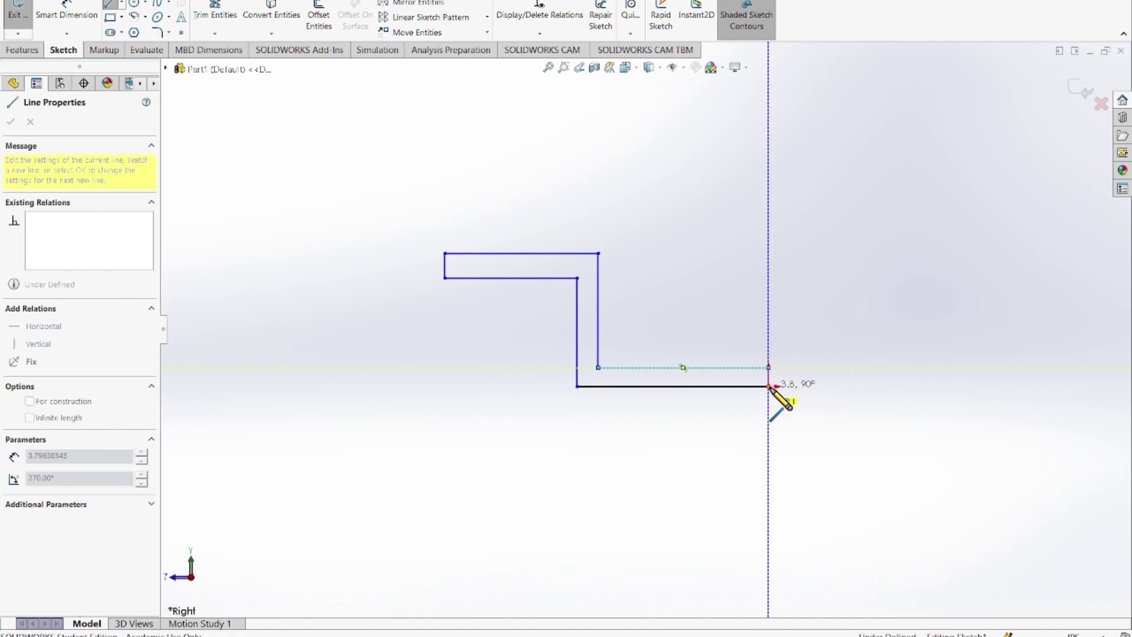
click(768, 386)
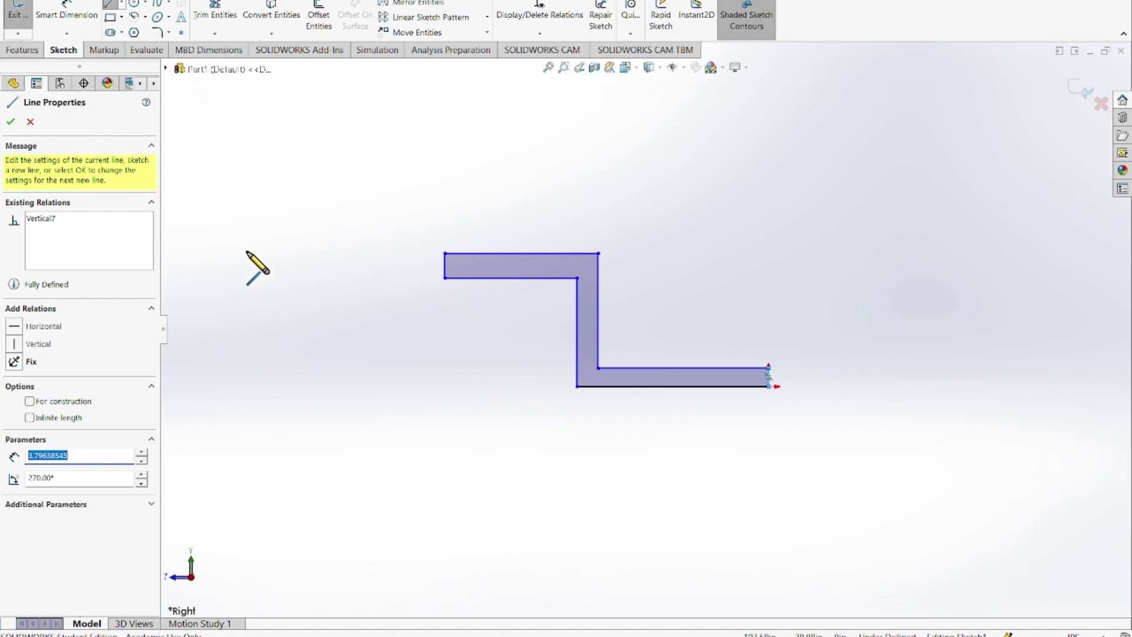
right_click(486, 324)
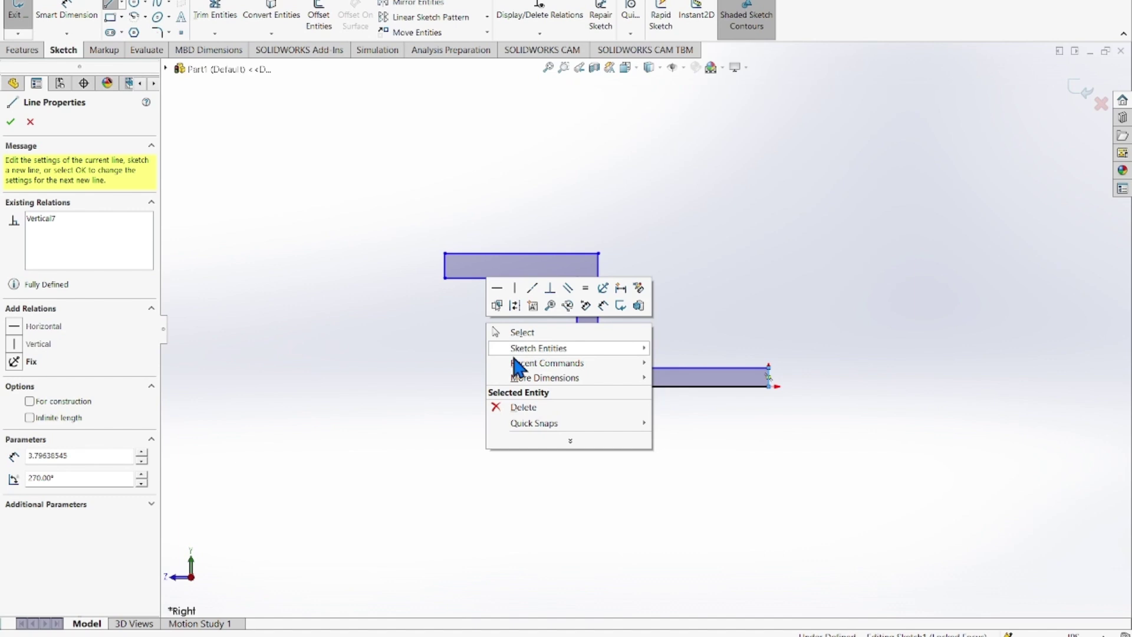
click(328, 361)
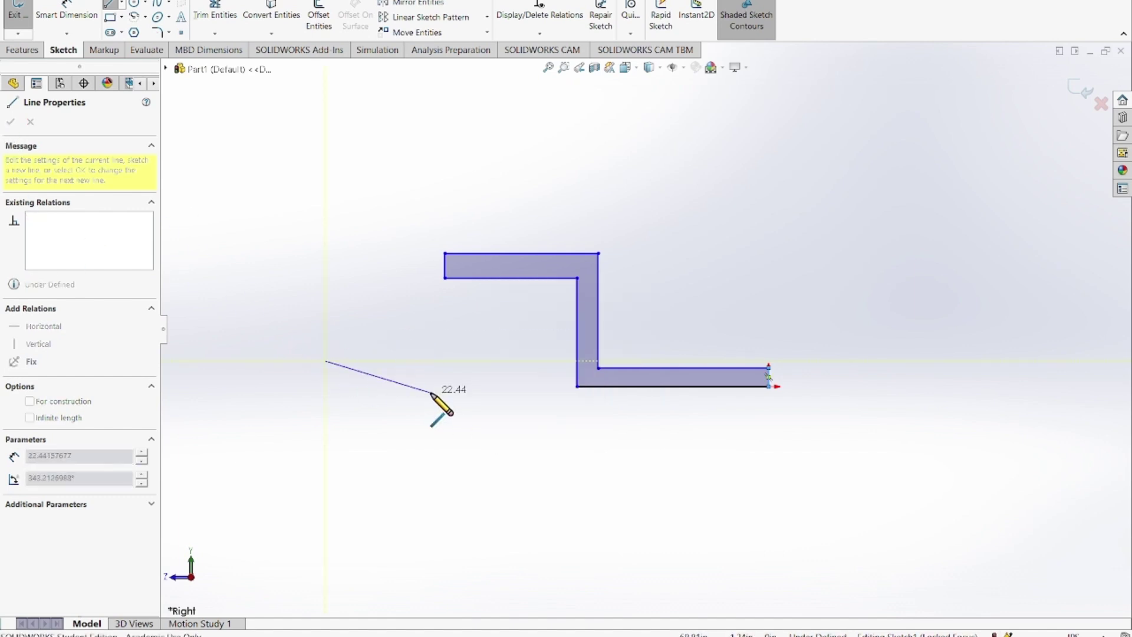
key(z)
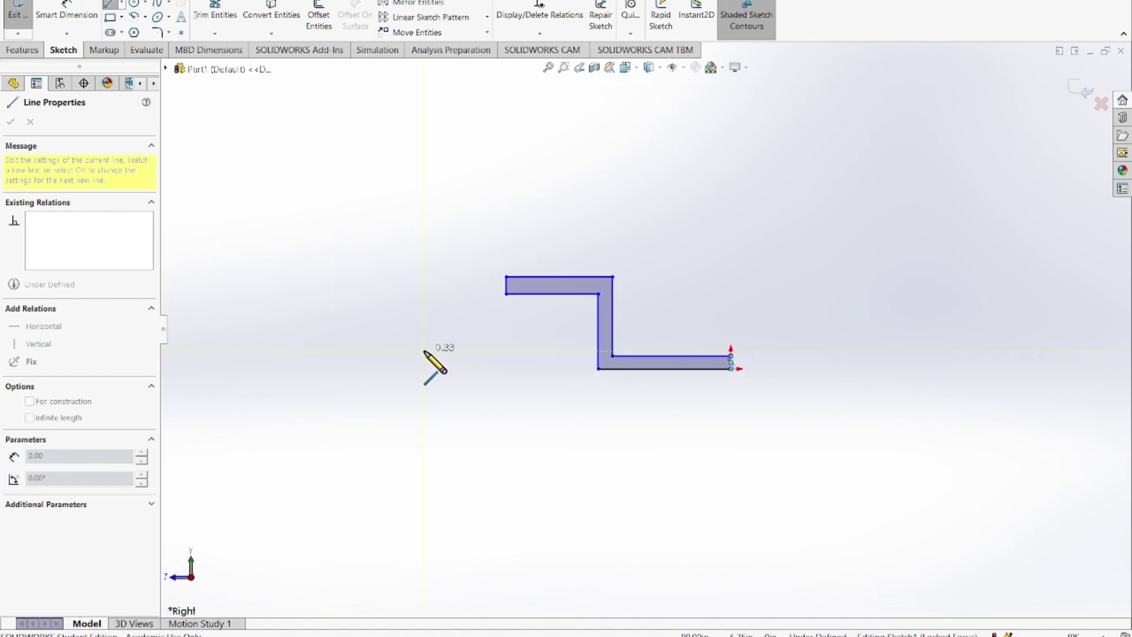
key(Escape)
End the Line command and dimension the profile's bottom edge to 2 in.
scroll(519, 347, down, 2)
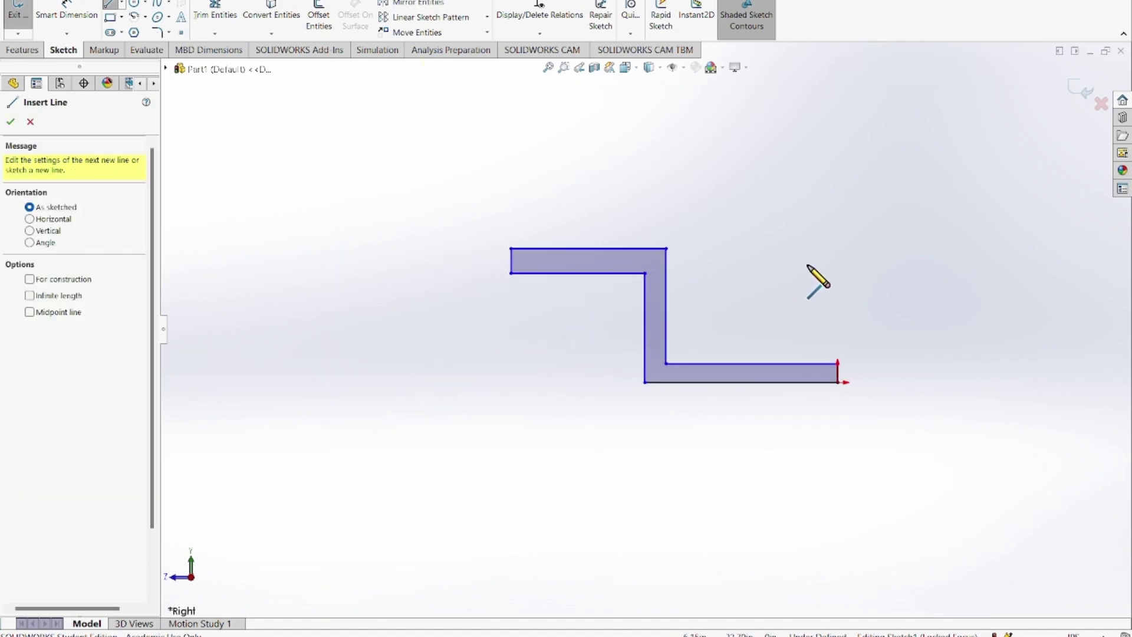
scroll(812, 274, down, 1)
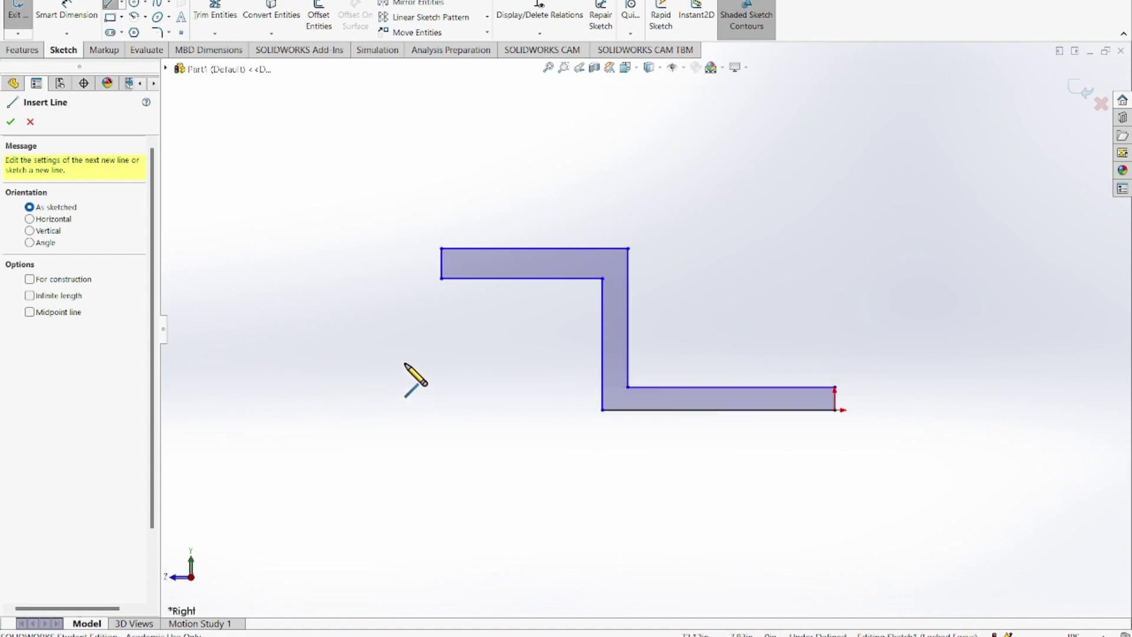
click(10, 123)
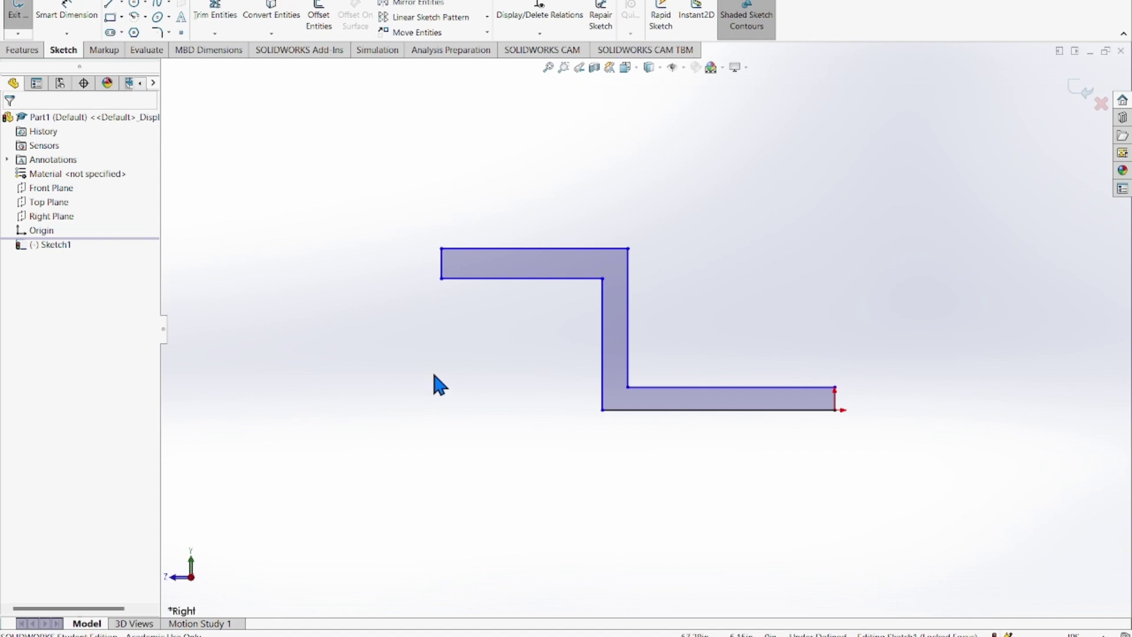
click(63, 8)
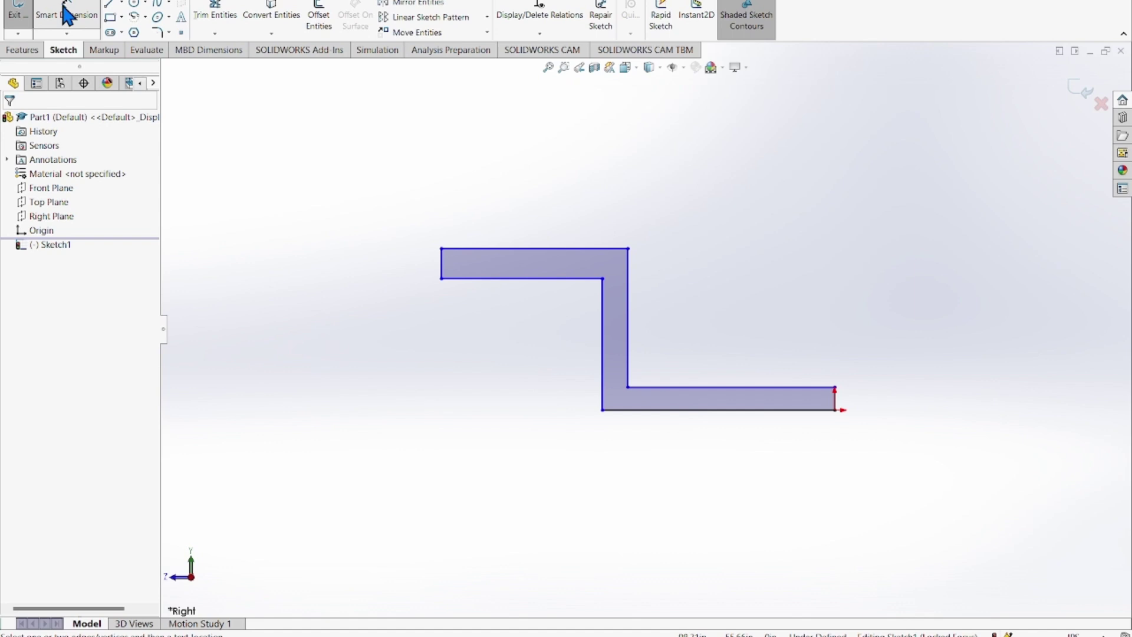
click(729, 412)
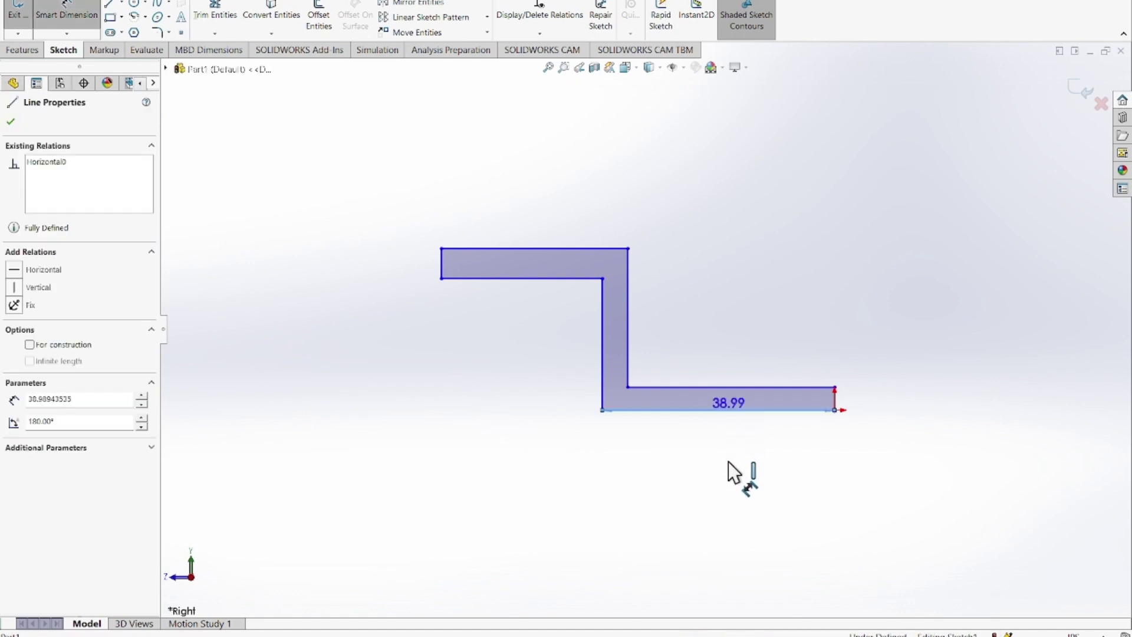
click(727, 461)
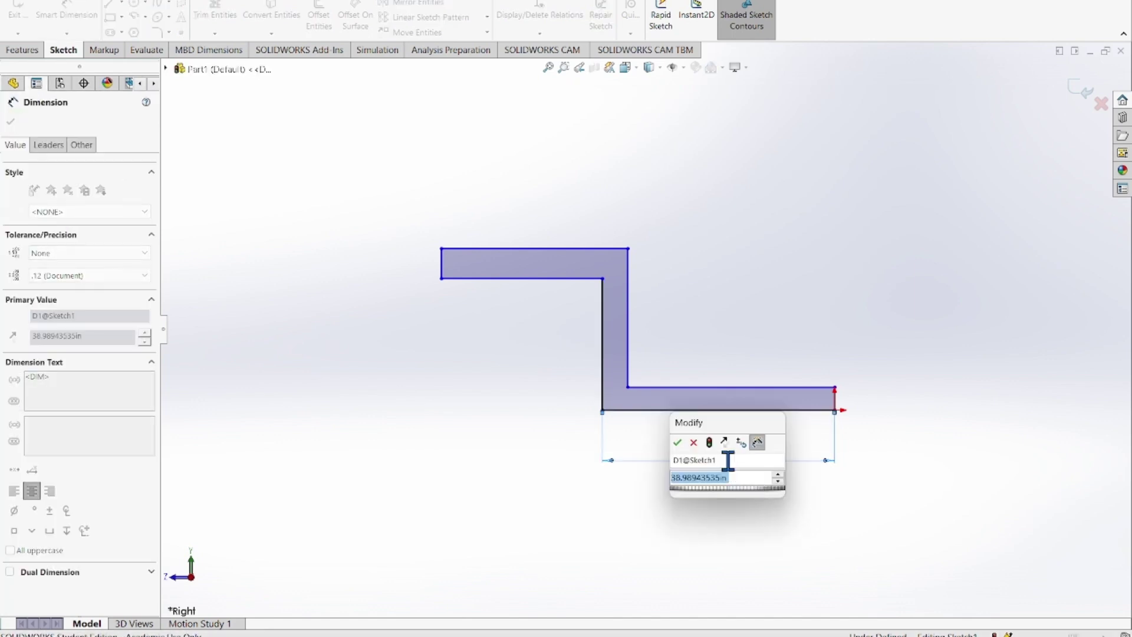
text(2)
key(Return)
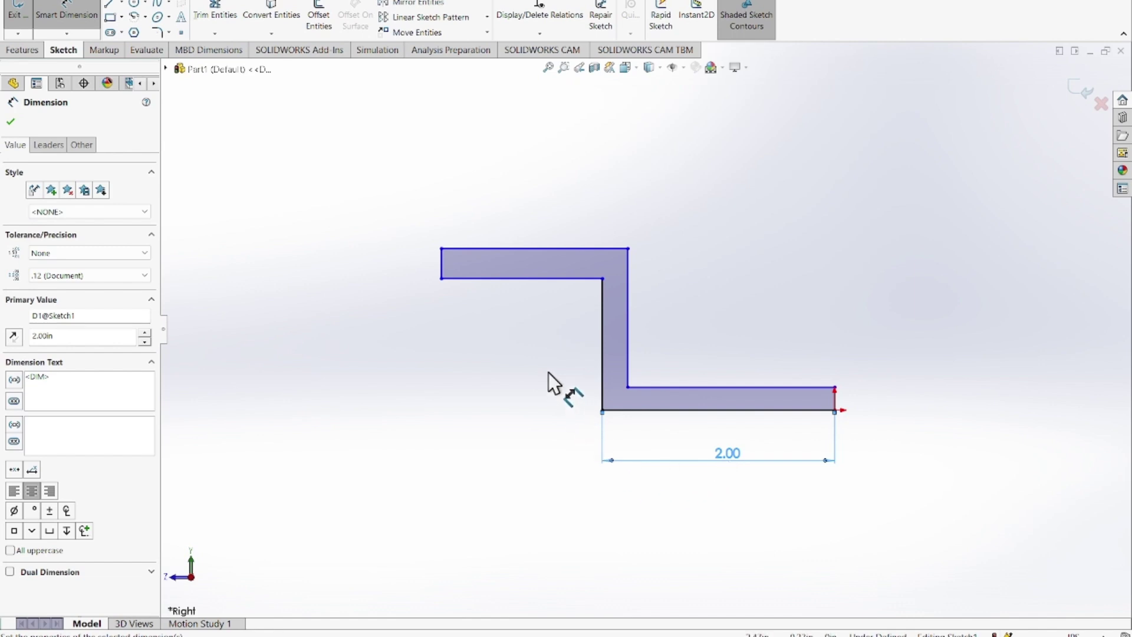
Dimension the vertical edge between the bottom edge and the underside of the upper arm to 1.75 in.
click(600, 360)
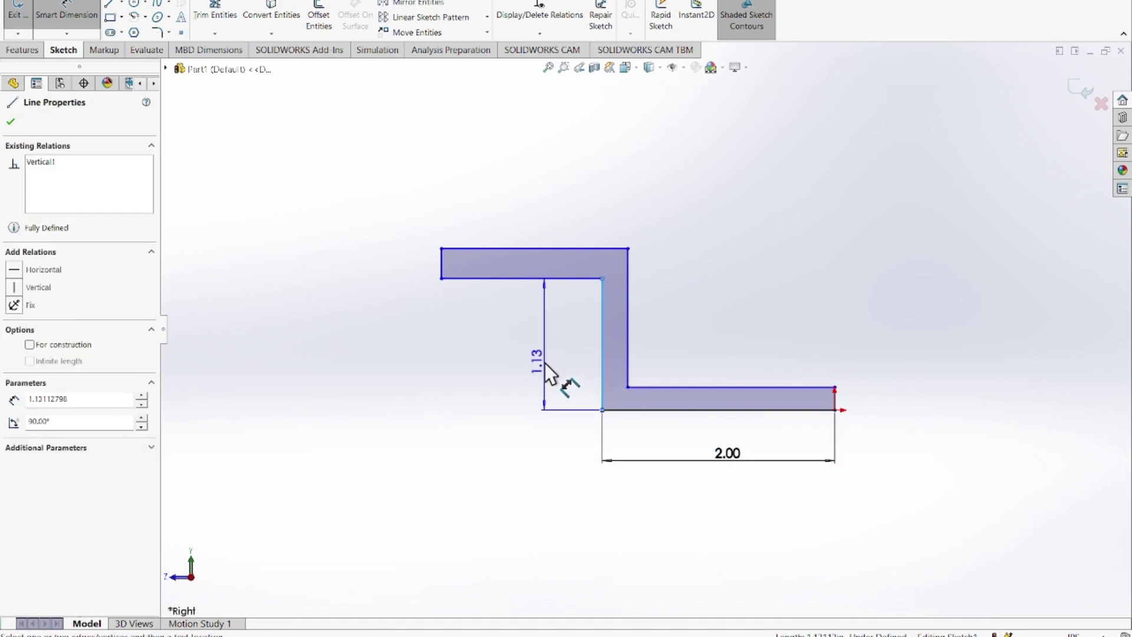
click(545, 364)
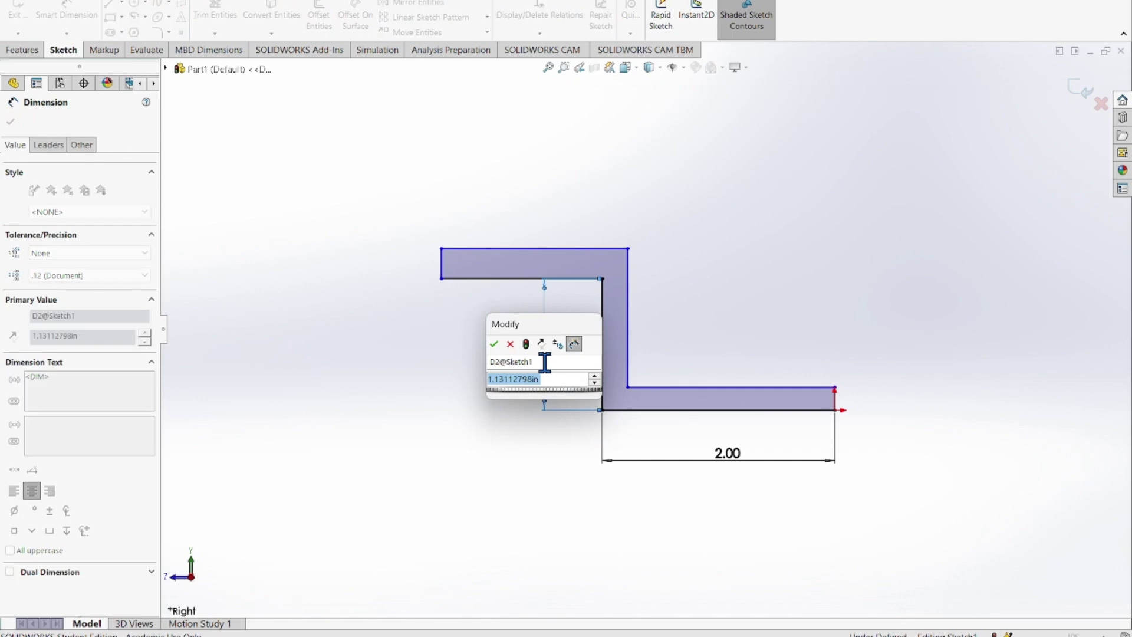
text(1.)
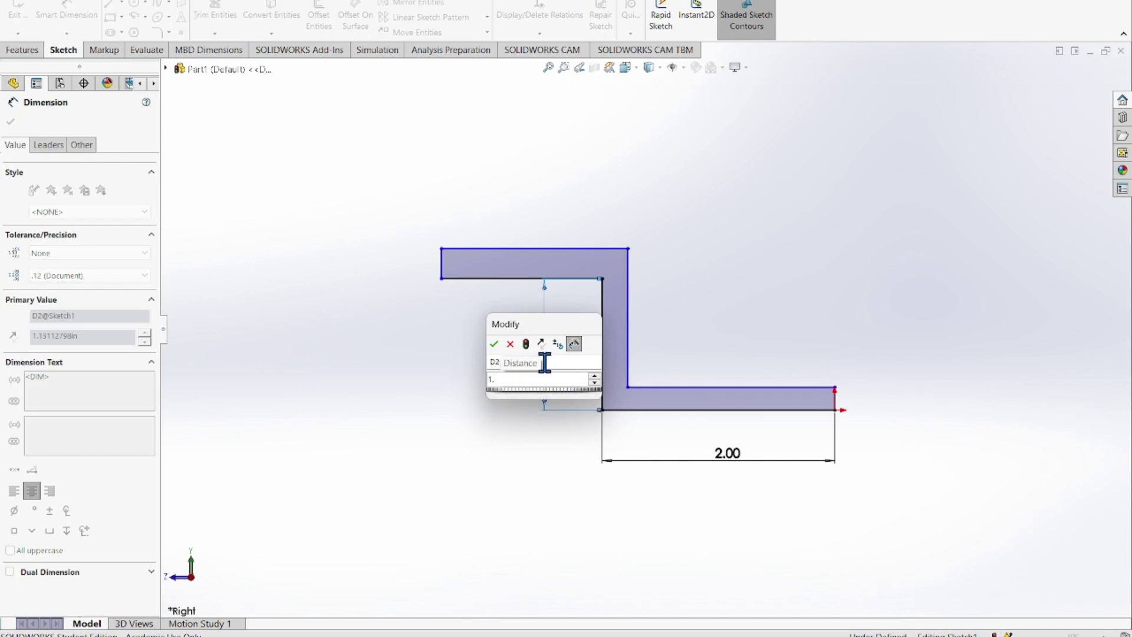
text(25)
key(Return)
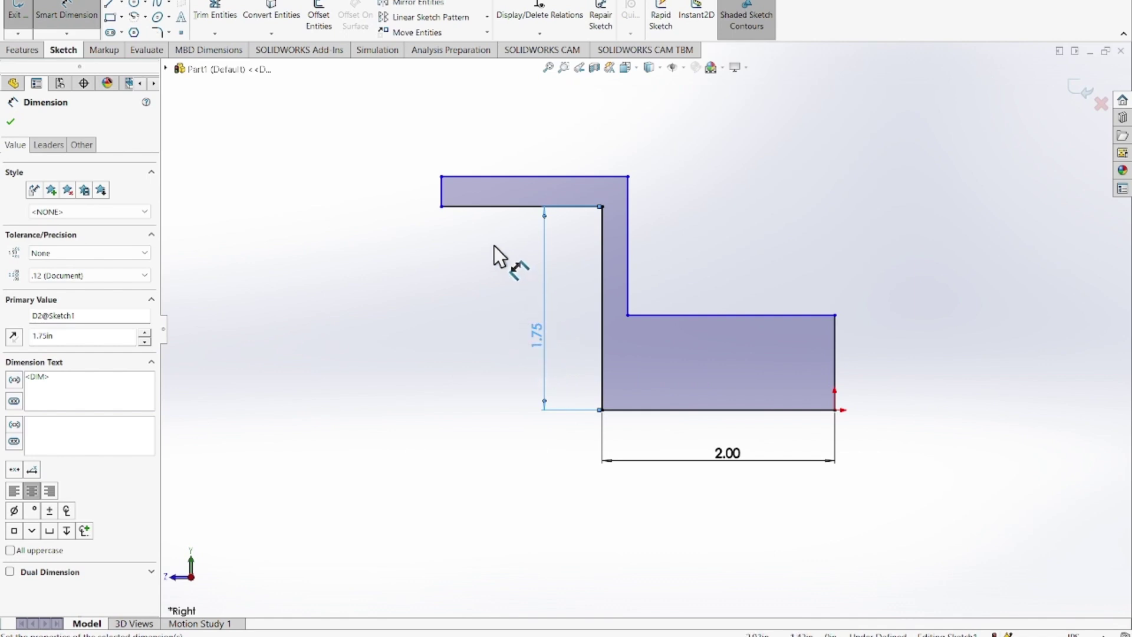
Dimension the top edge of the profile's upper arm to 1.75 in.
click(504, 176)
click(660, 129)
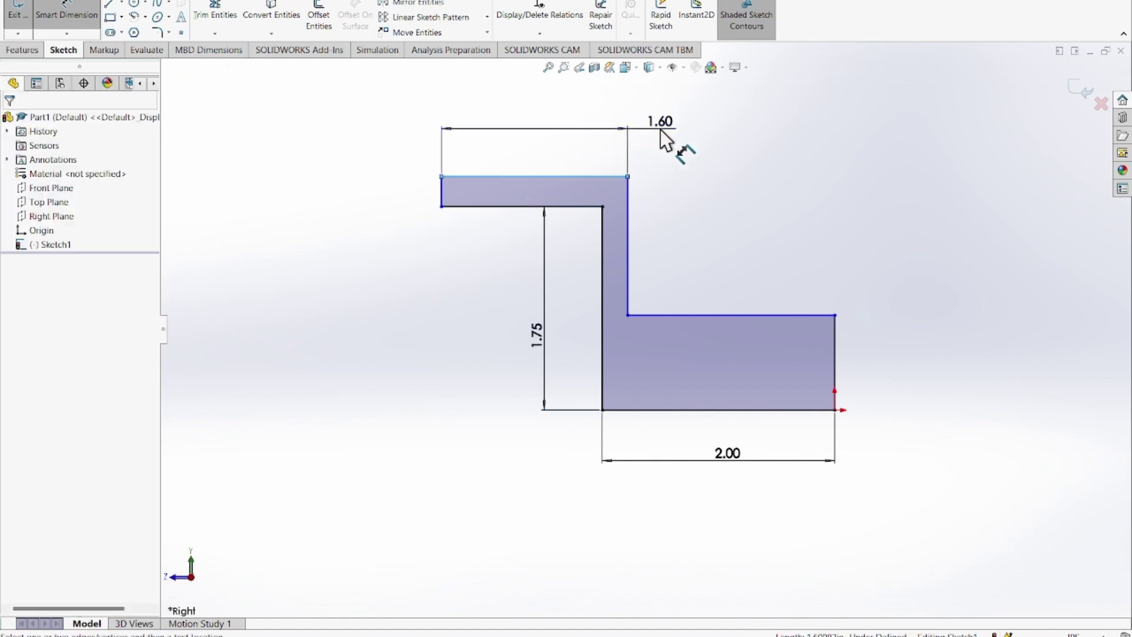
text(1)
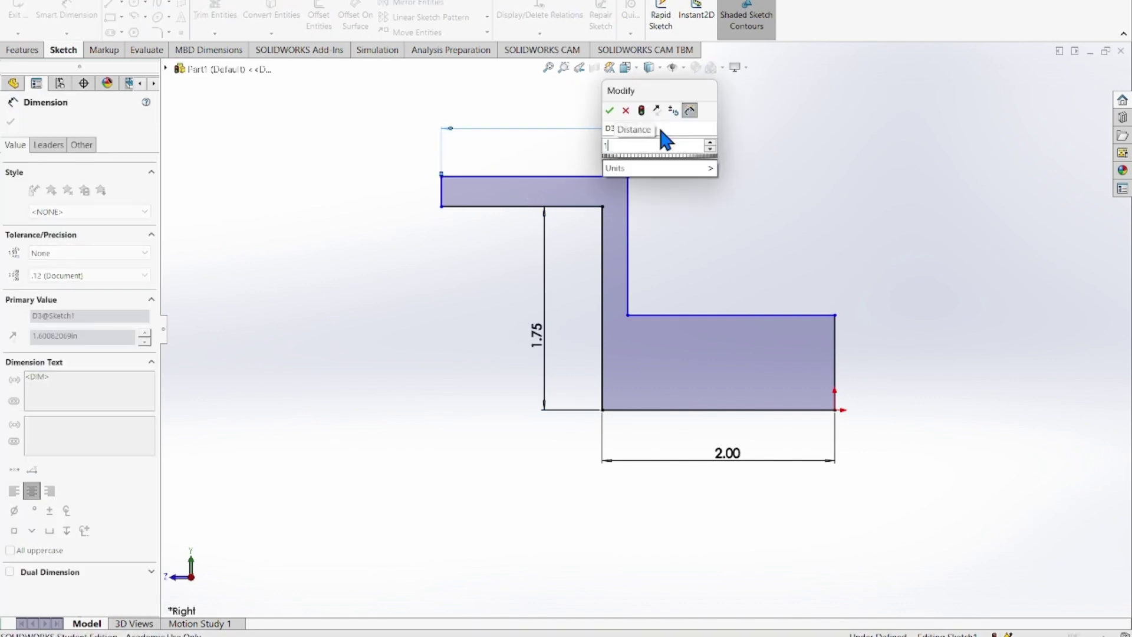
text(.75)
key(Return)
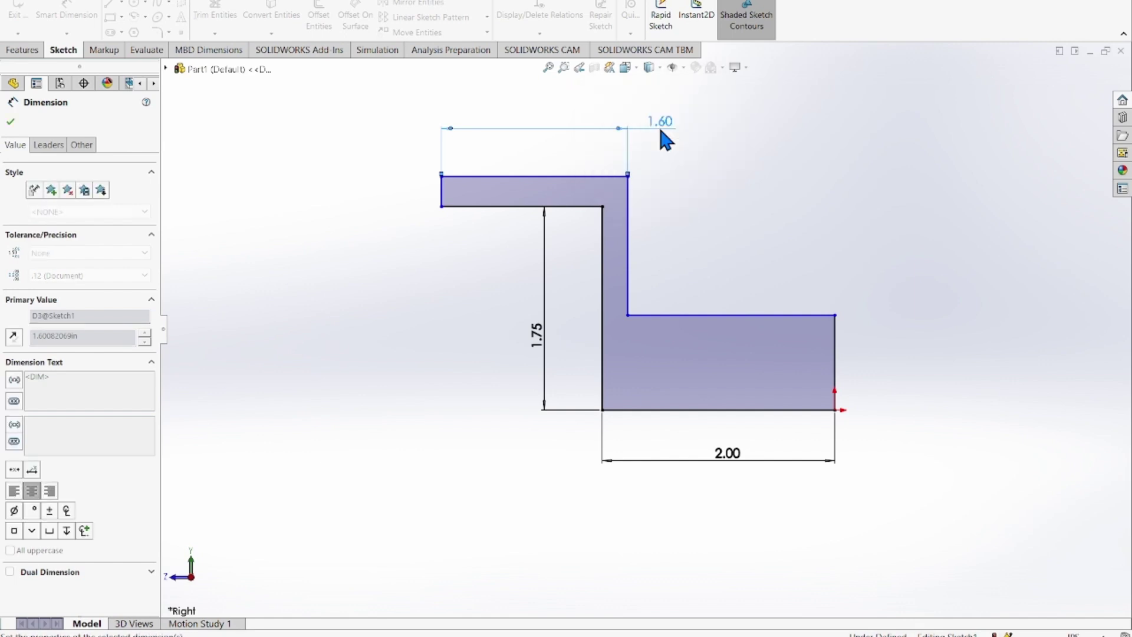
Dimension the short end edge of the upper arm to 0.25 in.
click(443, 191)
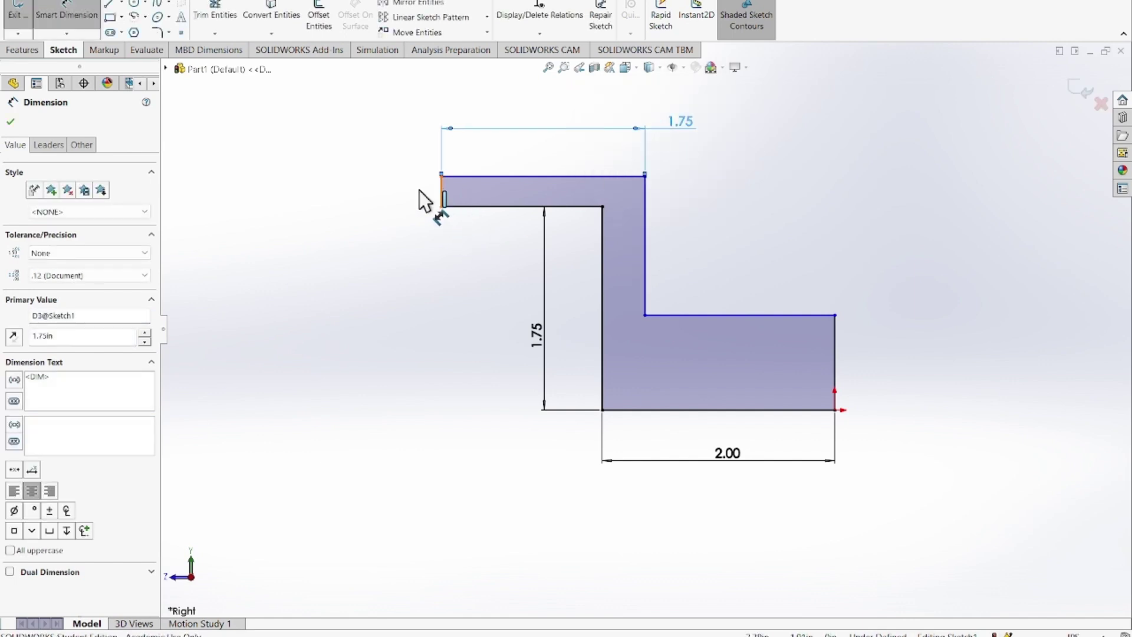
click(393, 197)
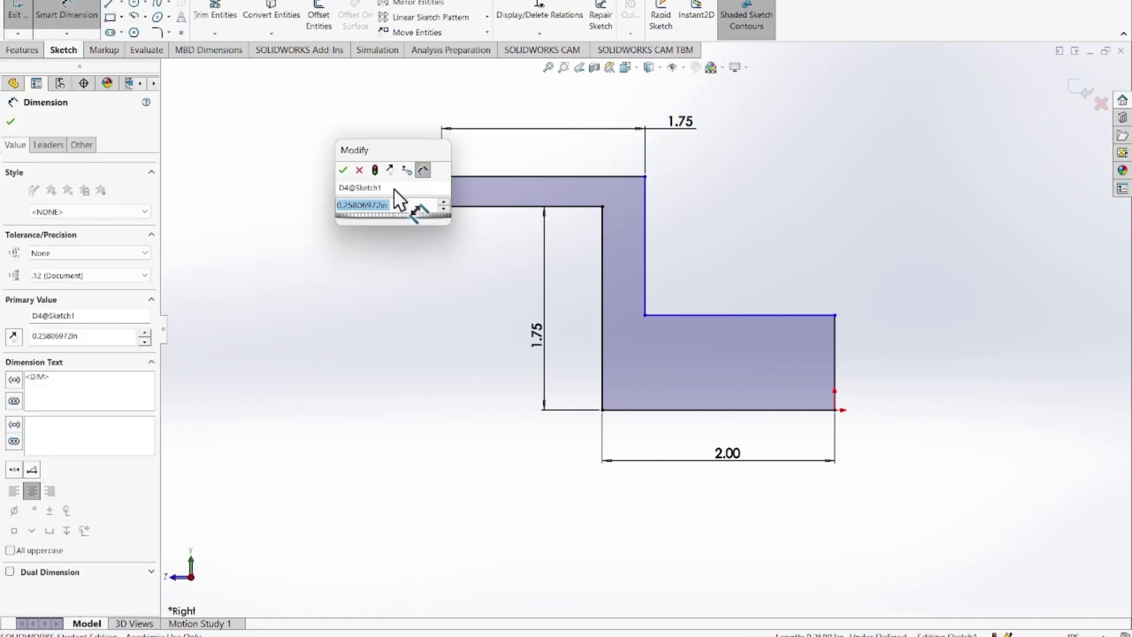
text(0.25)
key(Return)
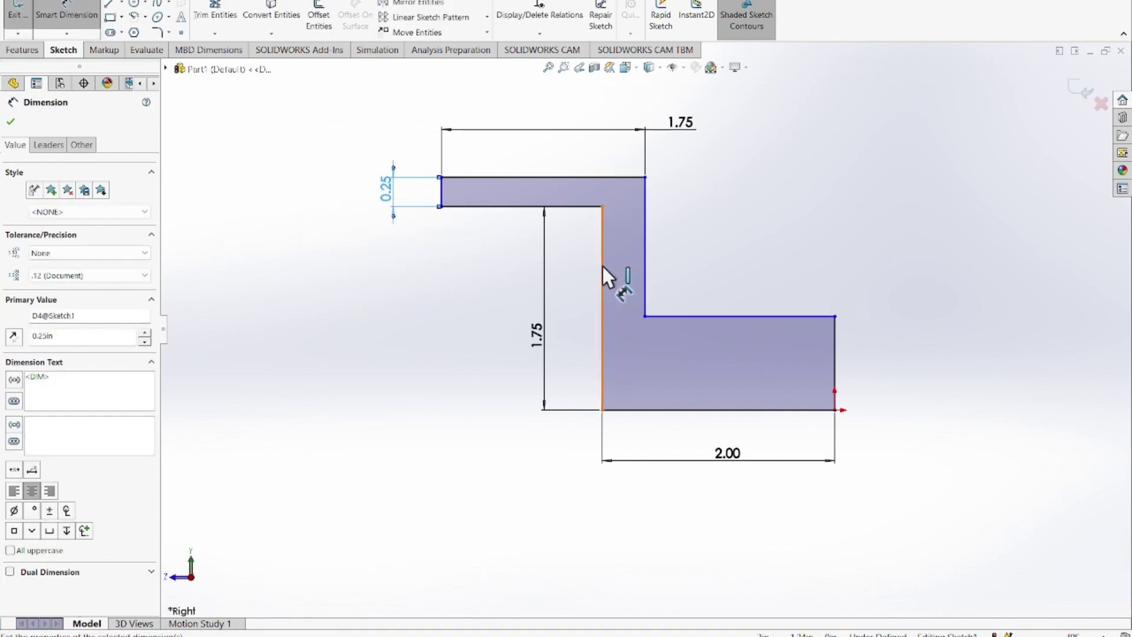
Dimension the lower arm's short end edge at the origin to 0.25 in.
click(834, 367)
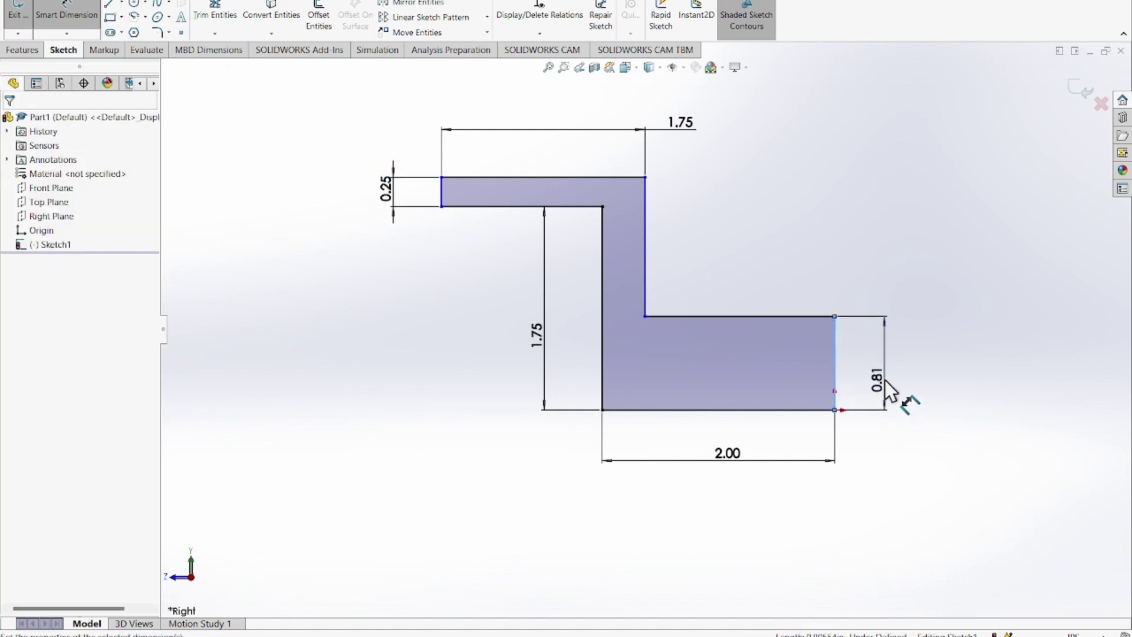
click(889, 390)
text(0.25)
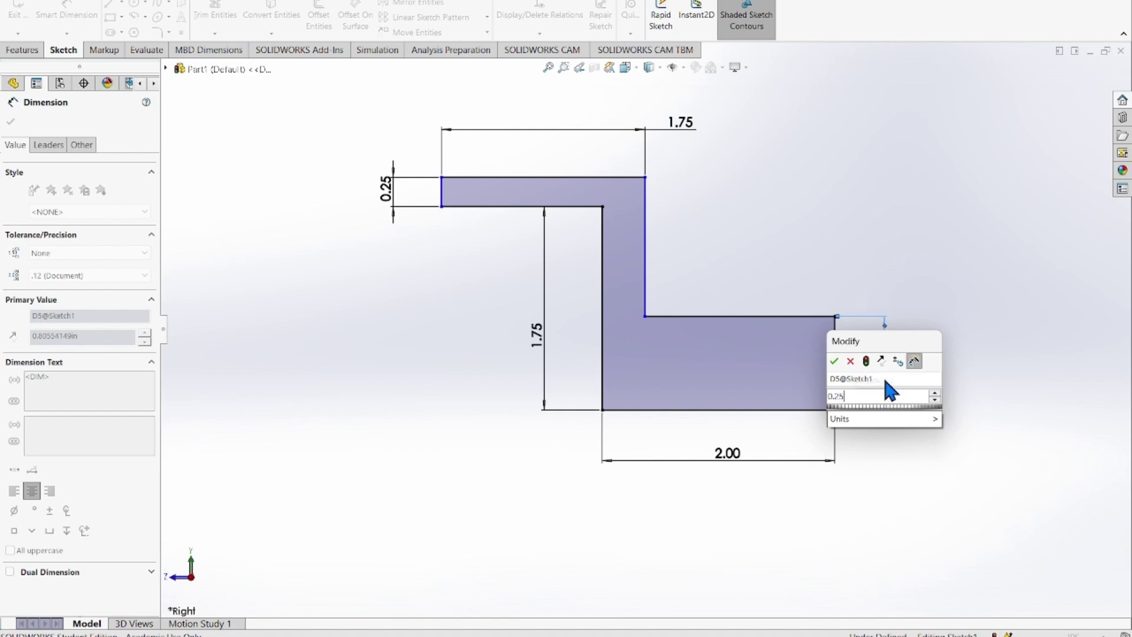
key(Return)
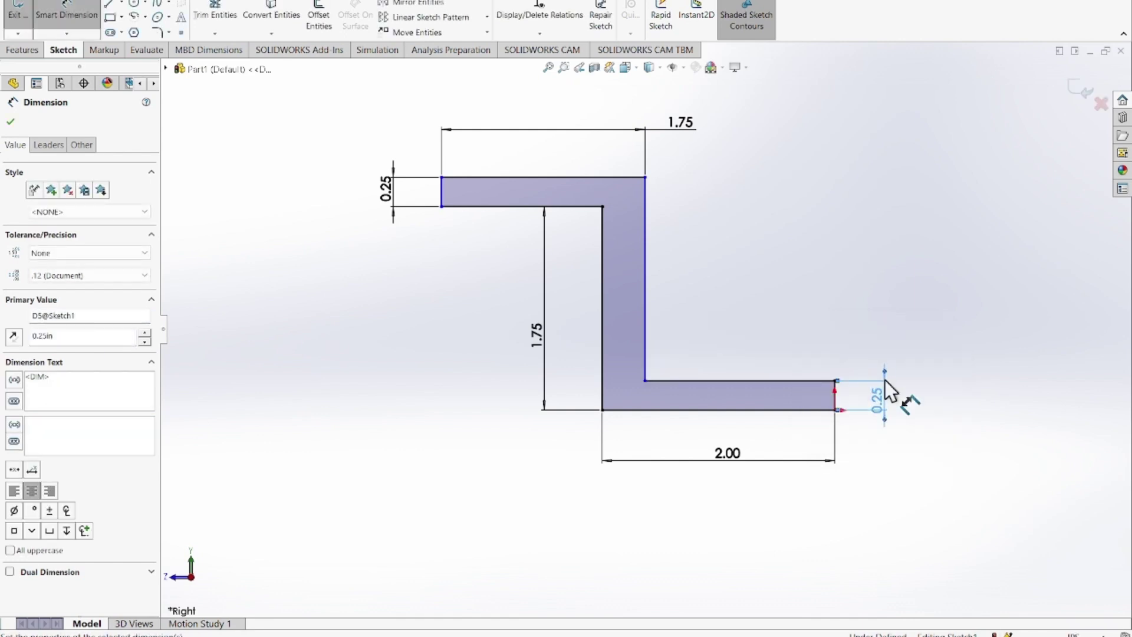
Dimension the thickness between the two long vertical edges of the profile to 0.25 in.
click(603, 260)
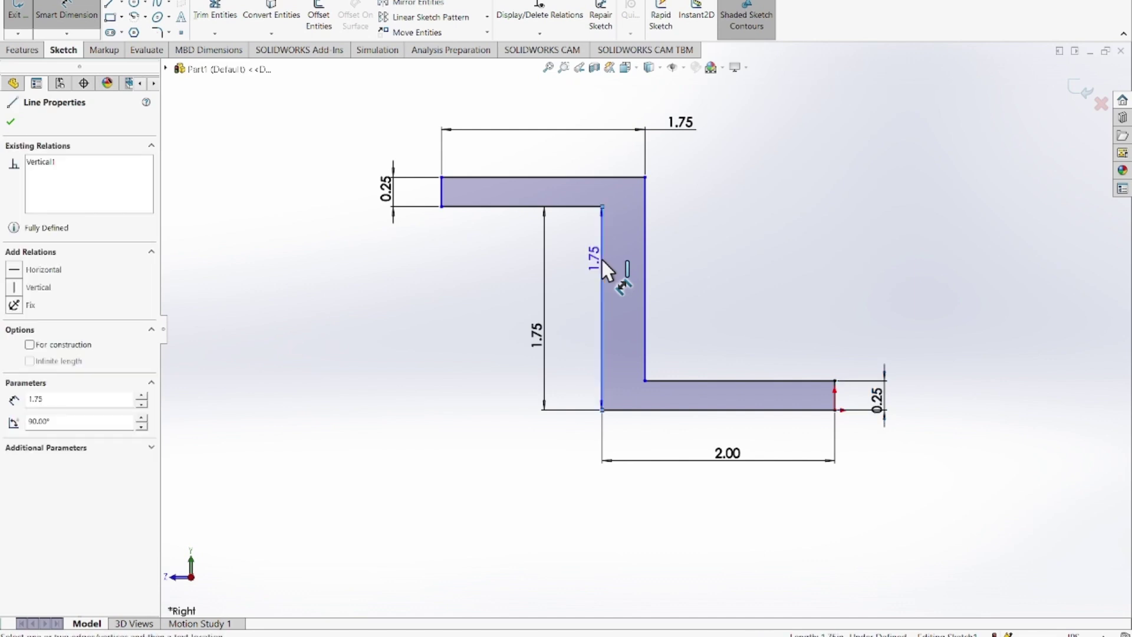
click(644, 255)
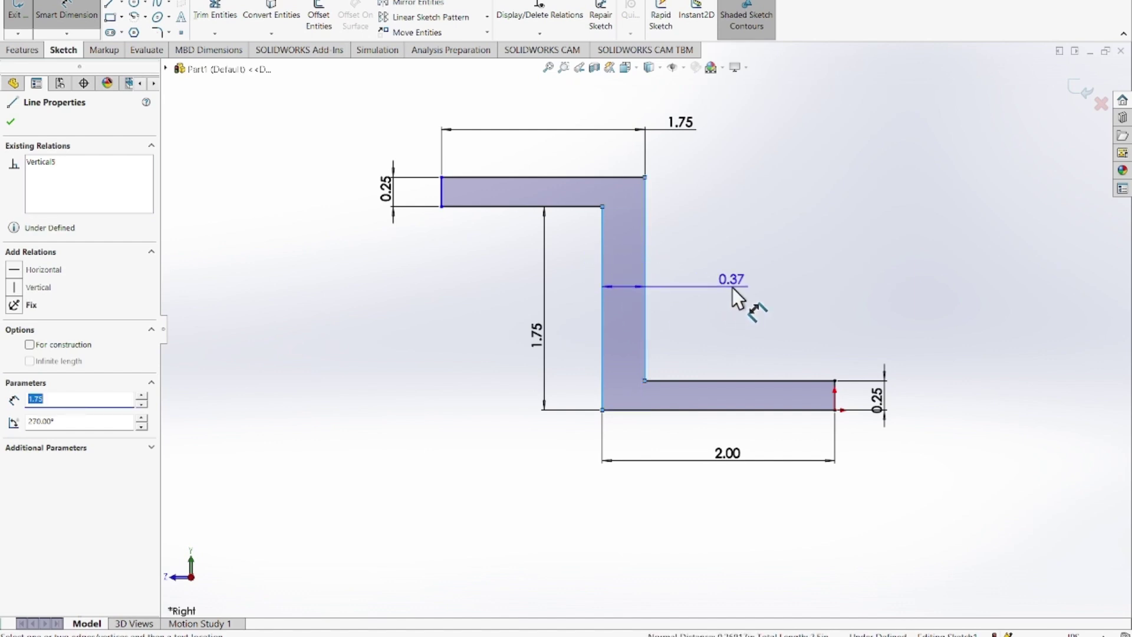
click(732, 288)
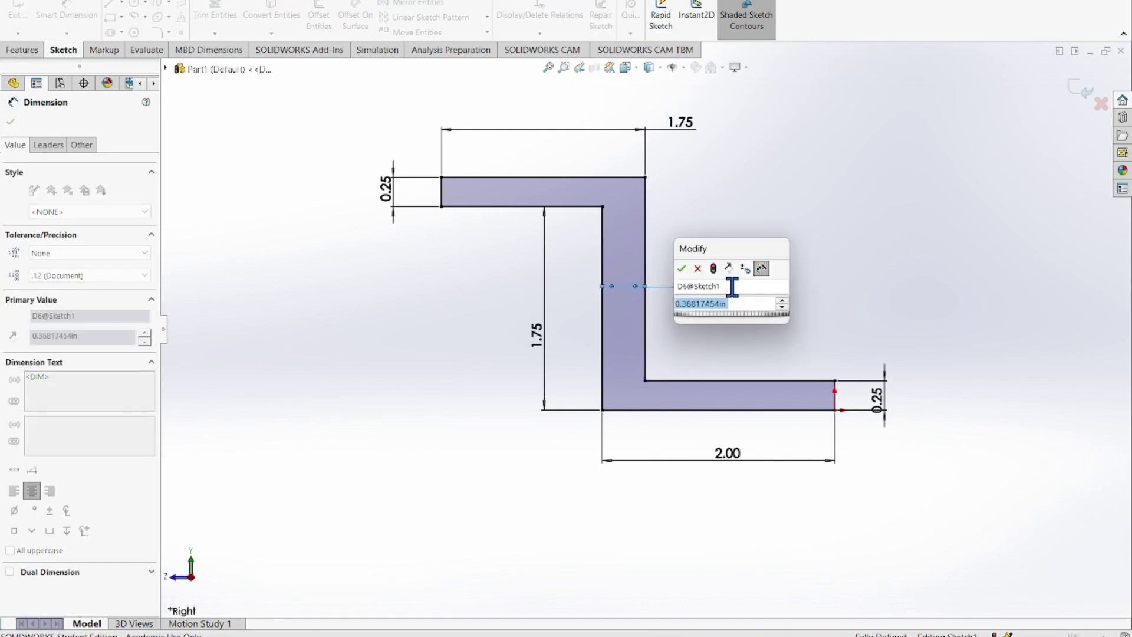
text(0.25)
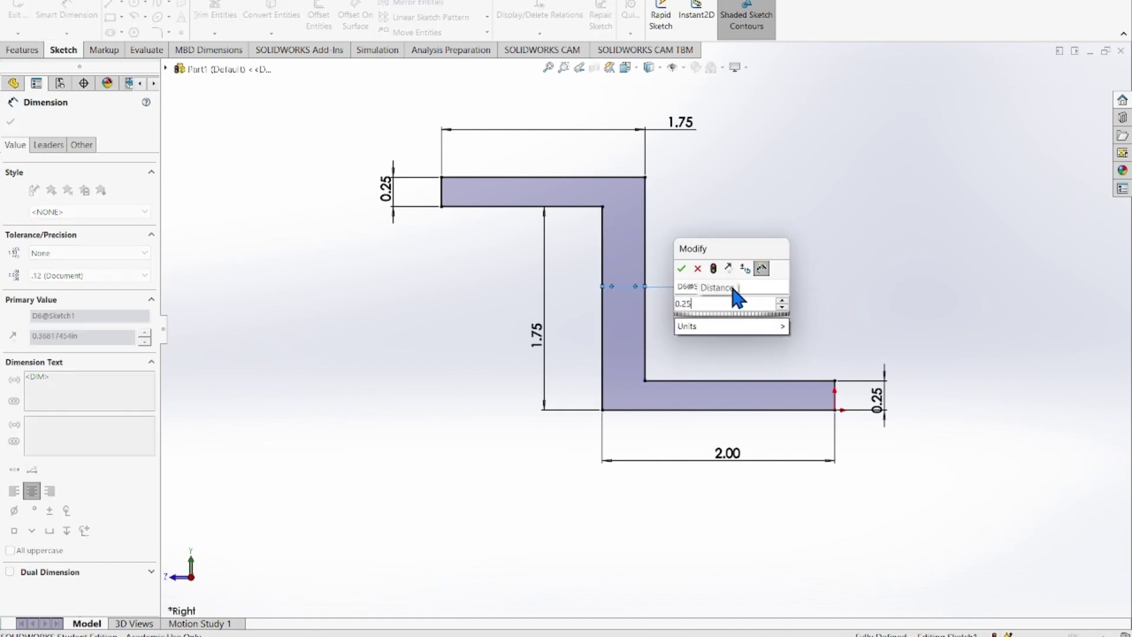
key(Return)
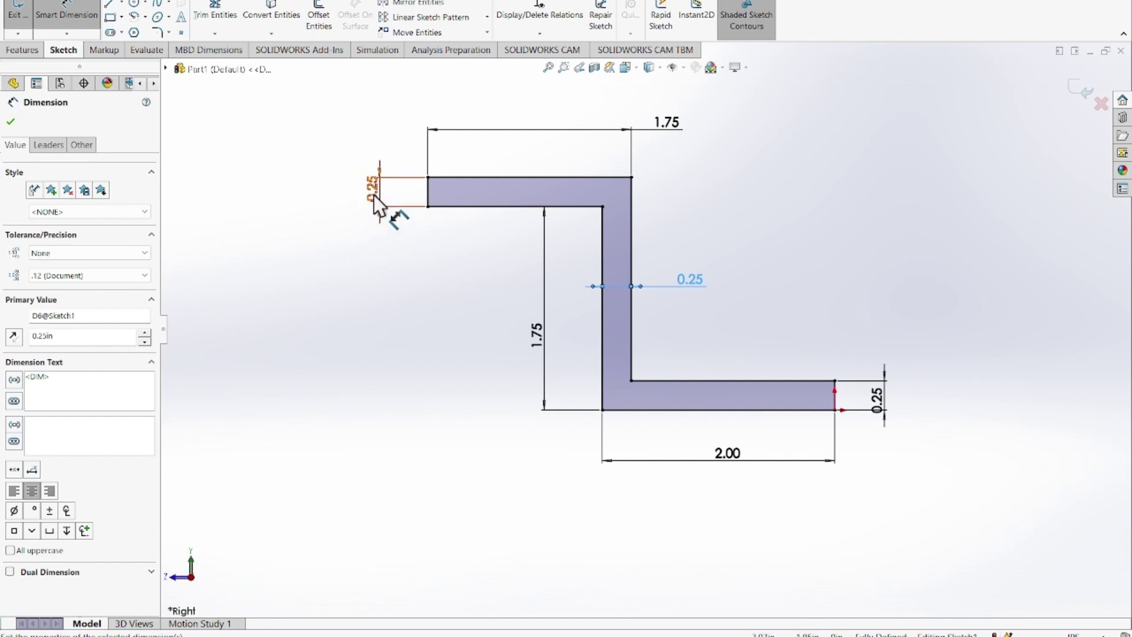
Reposition the upper arm's thickness dimension below the arm's end and its length dimension closer above the top edge.
drag(373, 195, 224, 193)
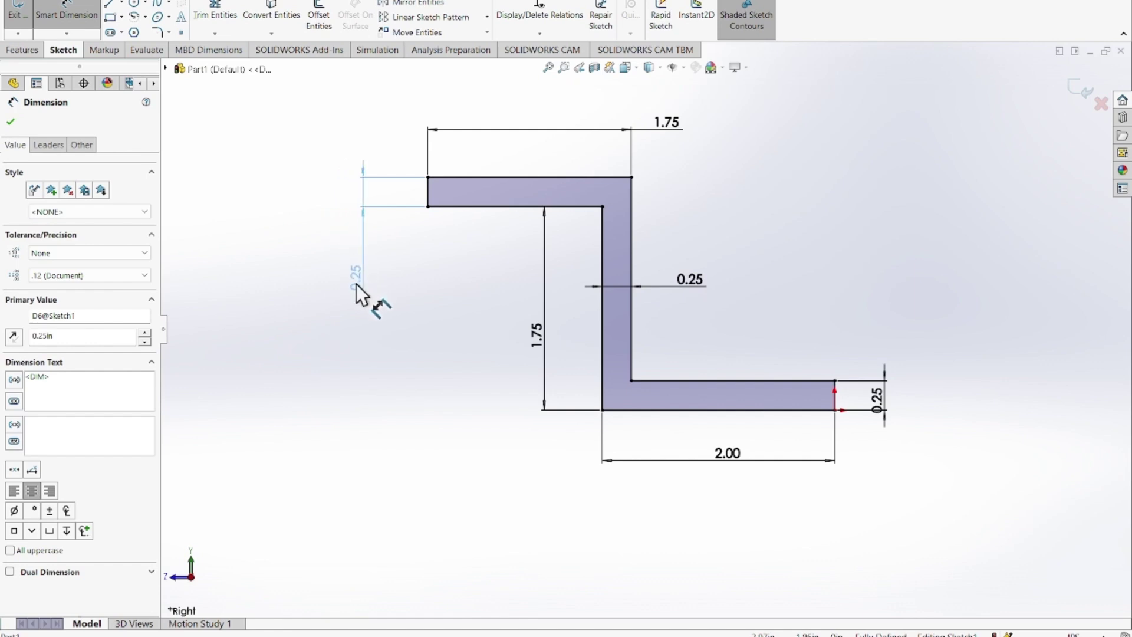
click(356, 284)
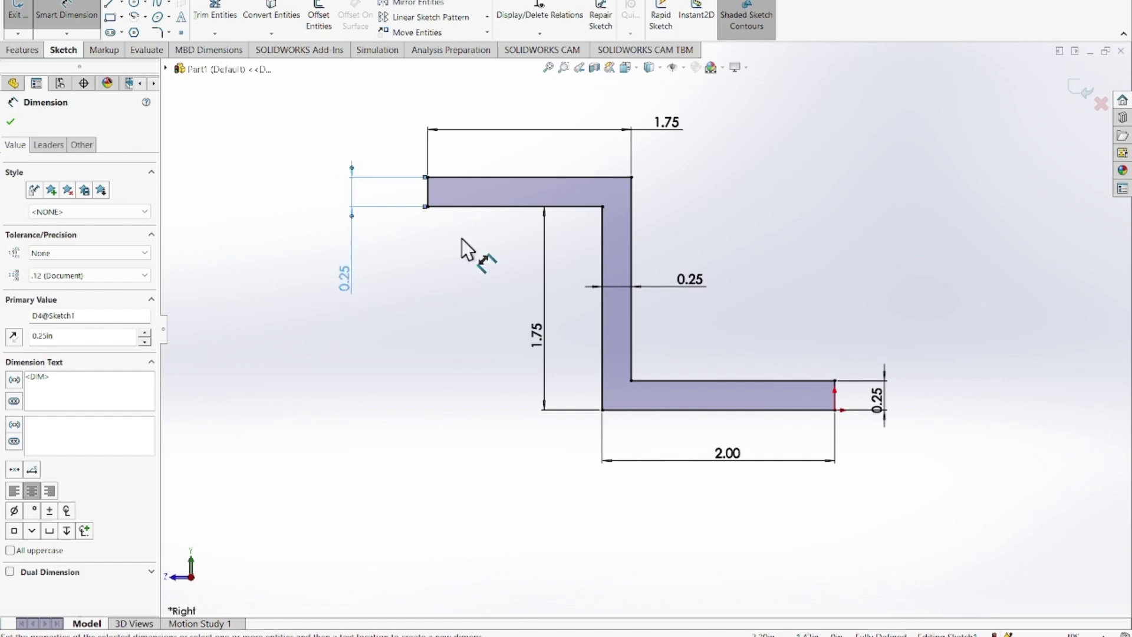
mouse_move(677, 121)
mouse_down()
mouse_move(669, 140)
mouse_move(538, 131)
mouse_move(528, 143)
mouse_move(542, 157)
mouse_up()
Move the upper arm's length dimension and the thickness dimensions of the vertical web and lower arm far away from the profile.
scroll(672, 357, up, 5)
scroll(584, 321, down, 2)
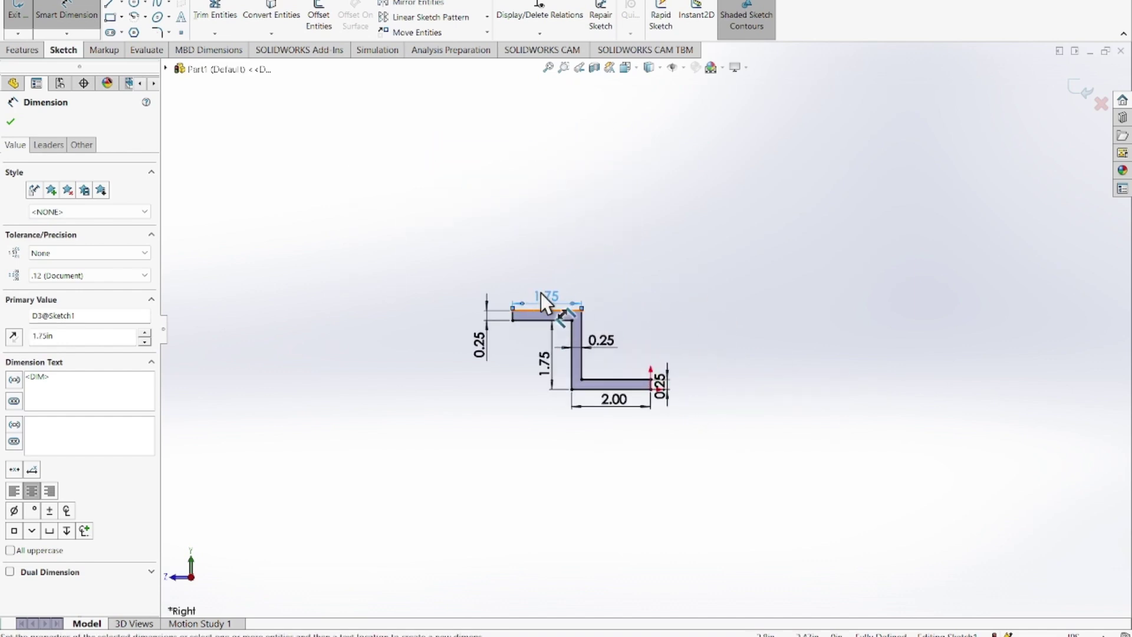
drag(540, 293, 561, 191)
drag(600, 348, 743, 346)
drag(661, 384, 765, 487)
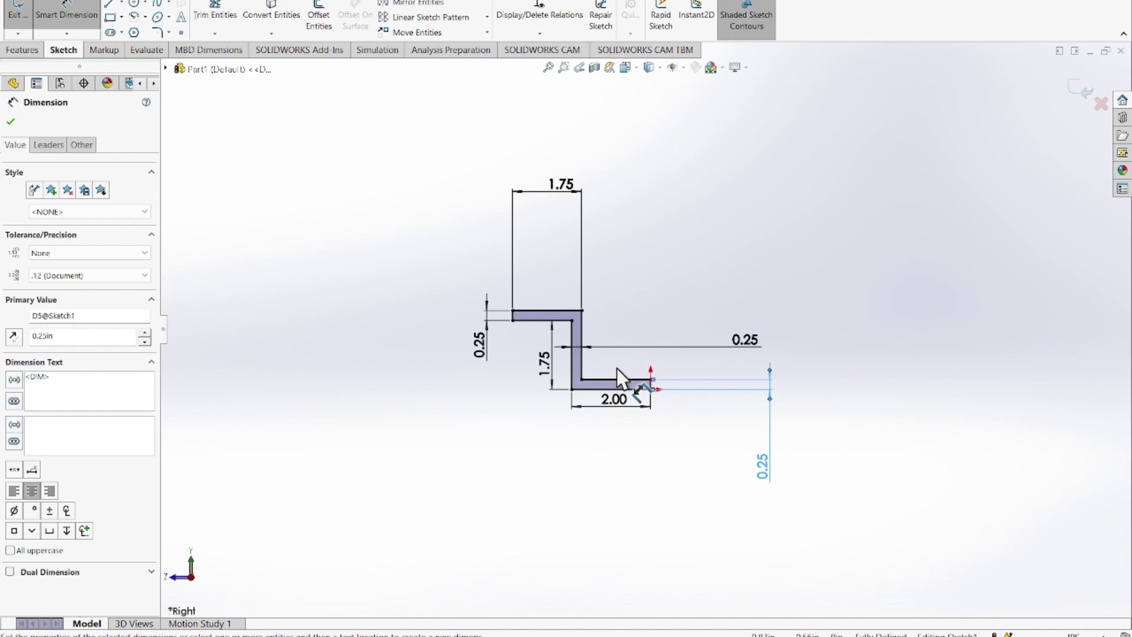
scroll(617, 367, down, 2)
scroll(617, 368, down, 3)
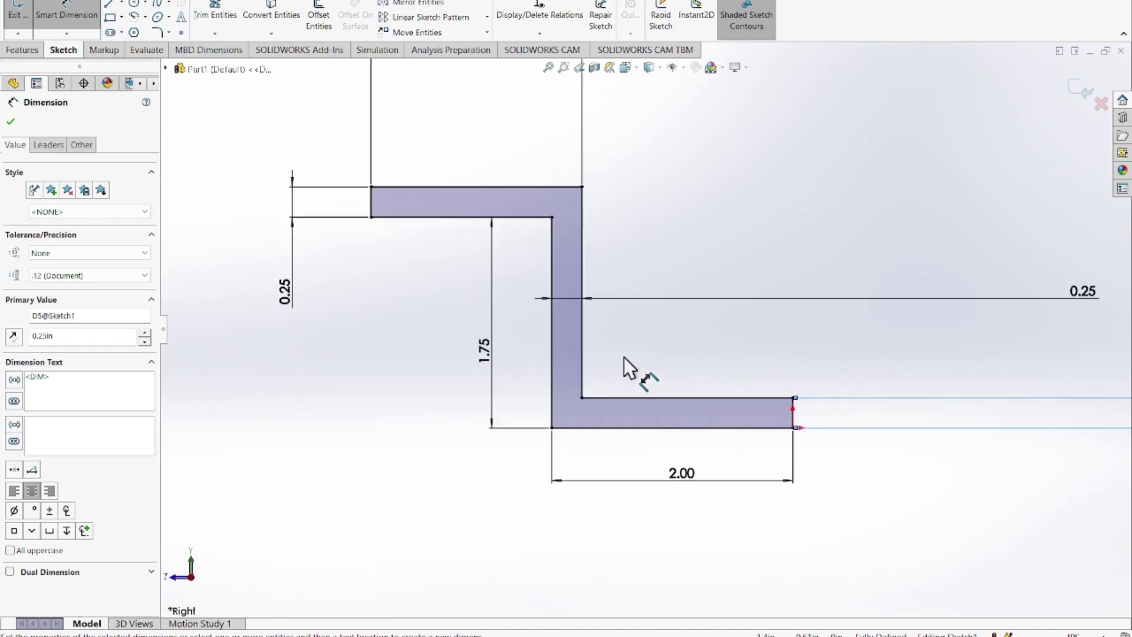
scroll(604, 424, down, 1)
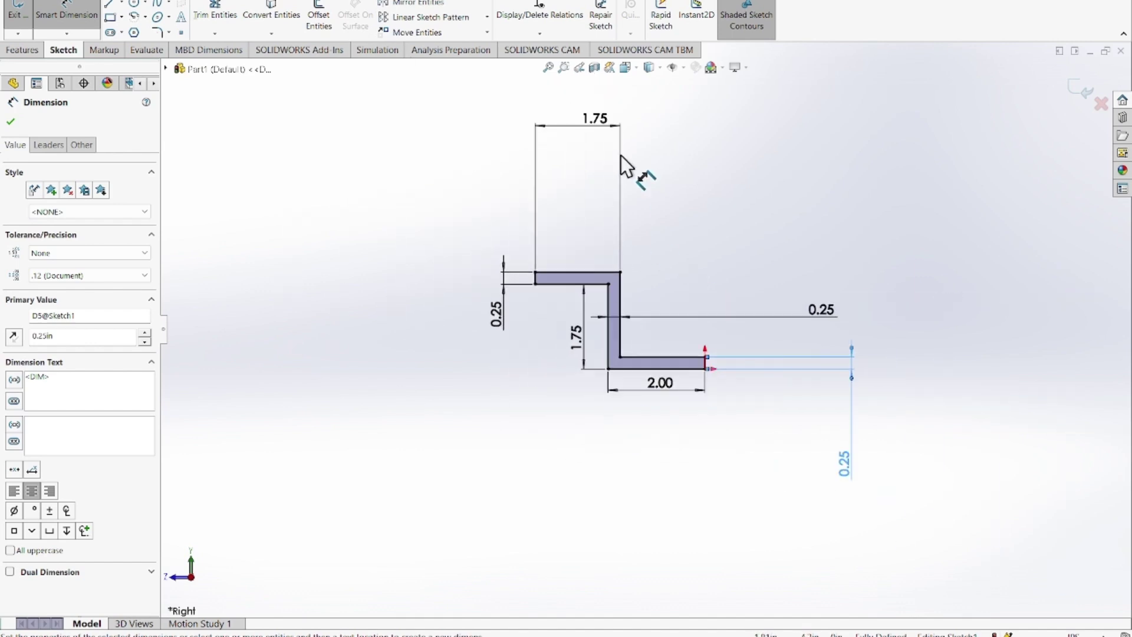
Place the top length dimension and the thickness dimensions of the vertical web and lower arm close beside the profile.
drag(599, 125, 580, 256)
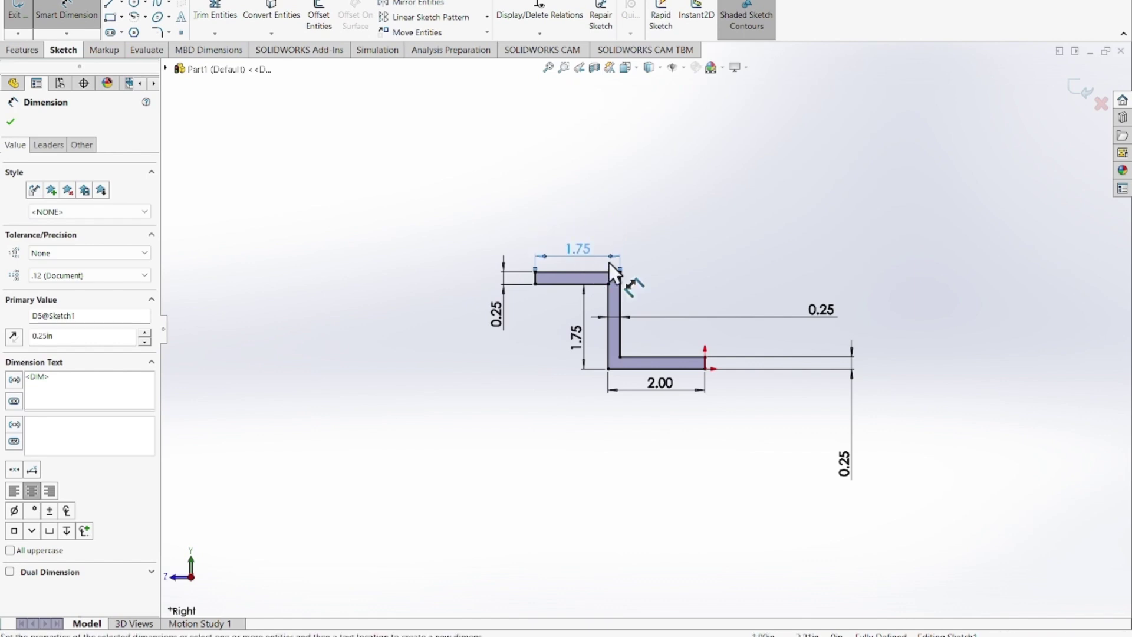
drag(824, 311, 669, 301)
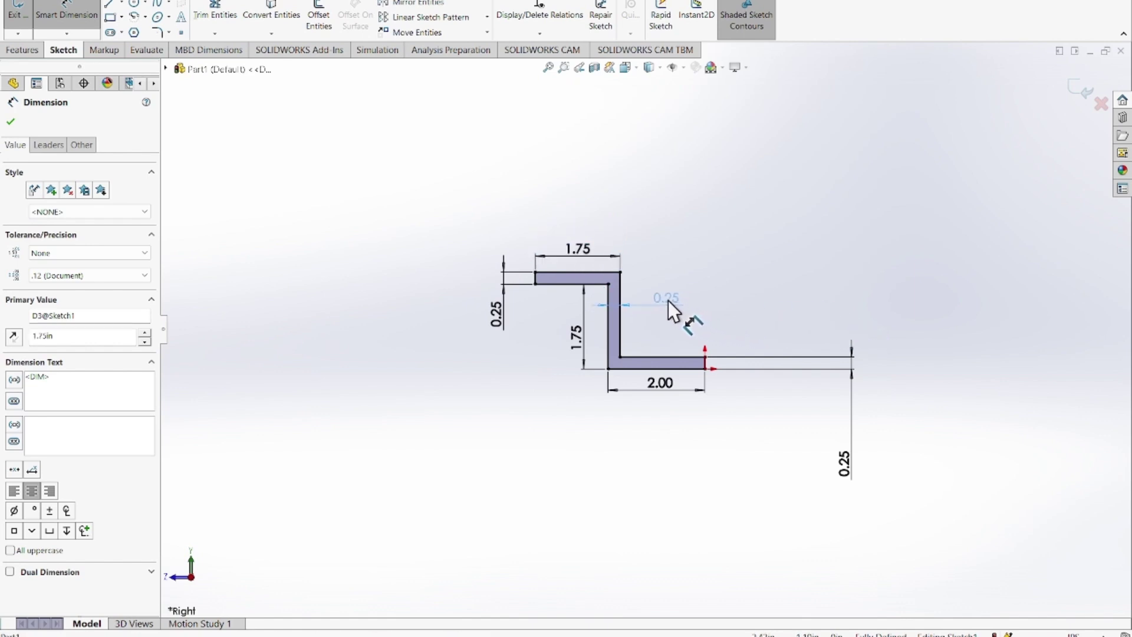
mouse_move(819, 460)
mouse_down()
mouse_move(833, 467)
mouse_move(718, 412)
mouse_move(723, 321)
mouse_up()
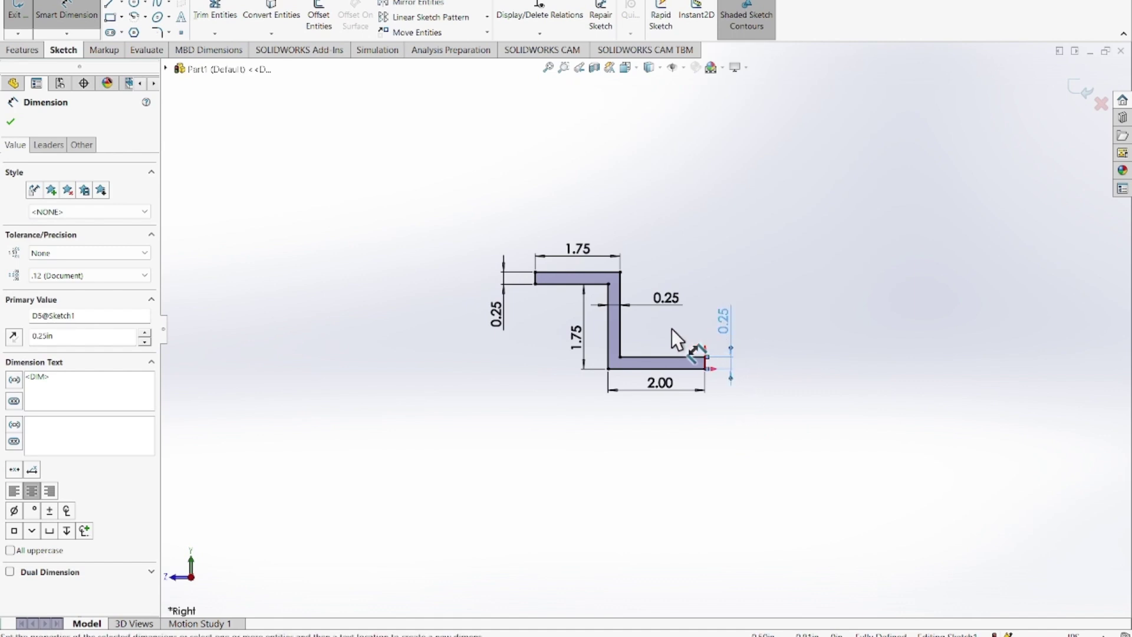
scroll(640, 323, down, 4)
scroll(640, 318, down, 2)
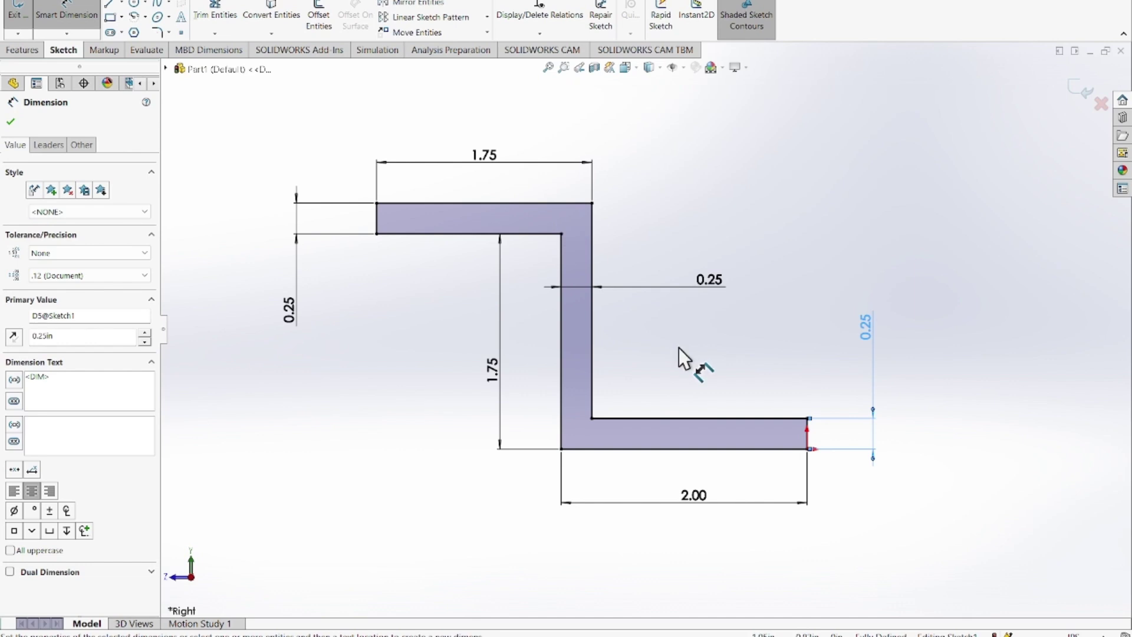
End the Smart Dimension command and exit the finished sketch.
click(11, 122)
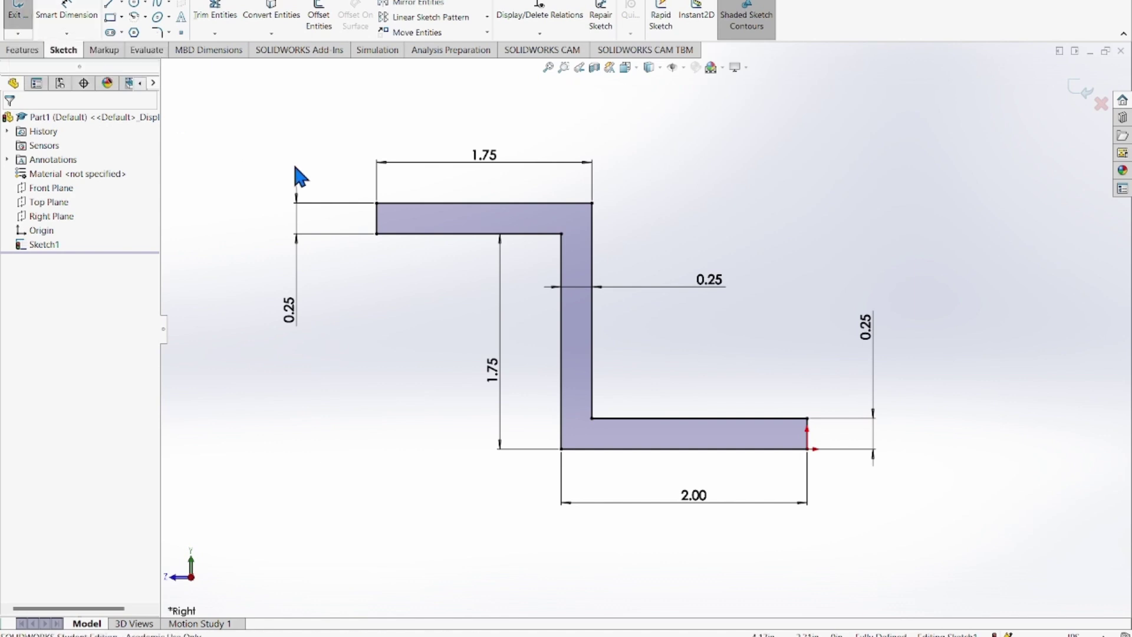
click(23, 50)
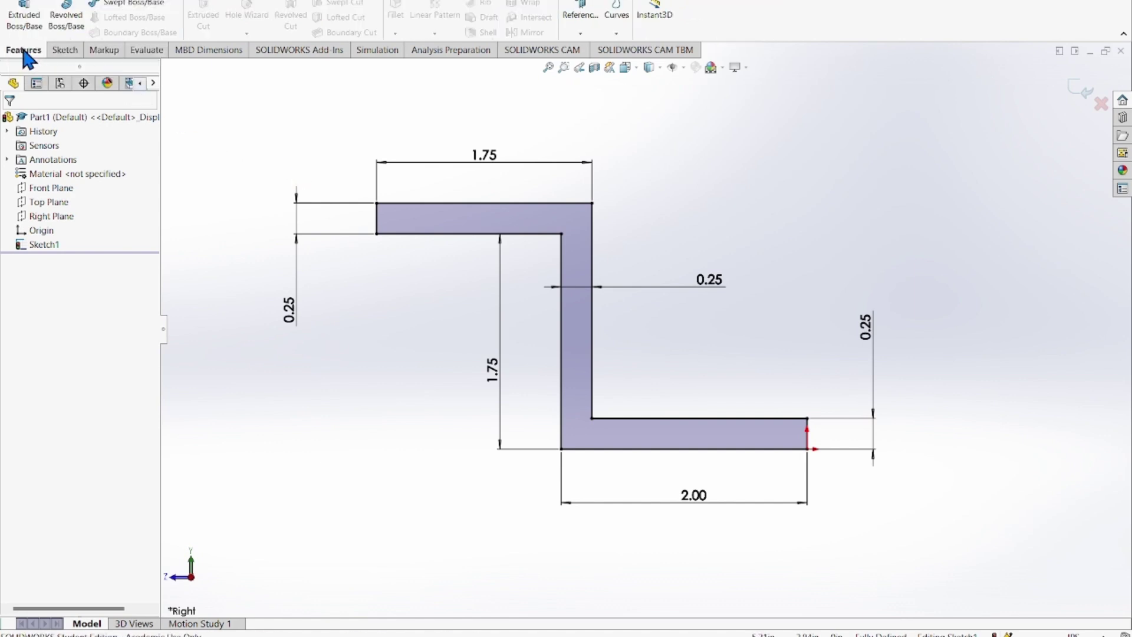
click(65, 51)
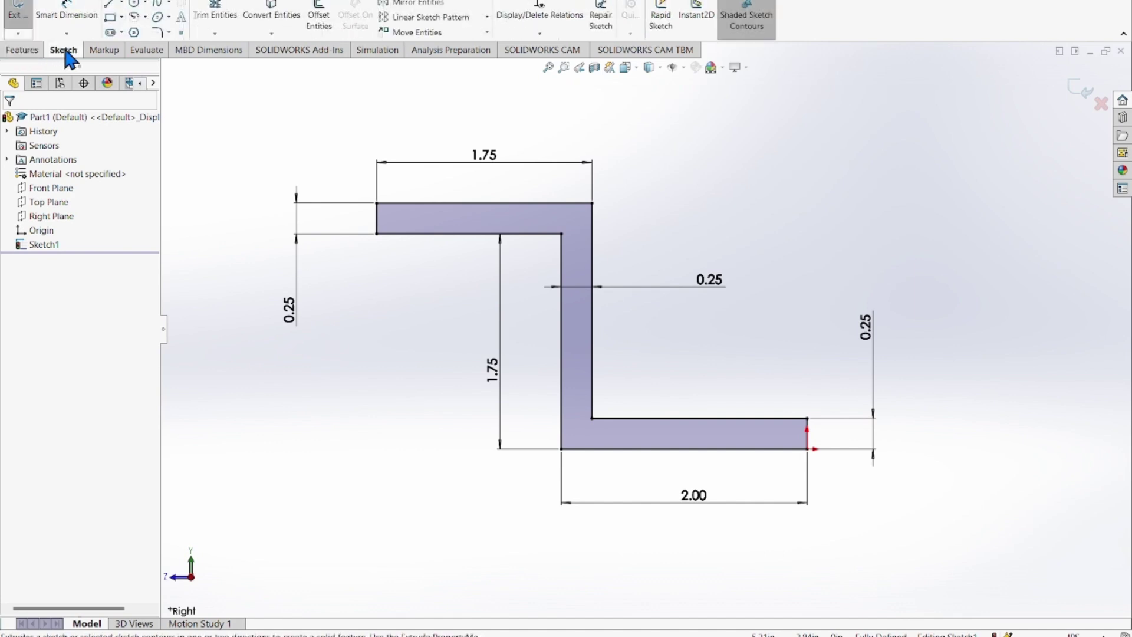
click(16, 12)
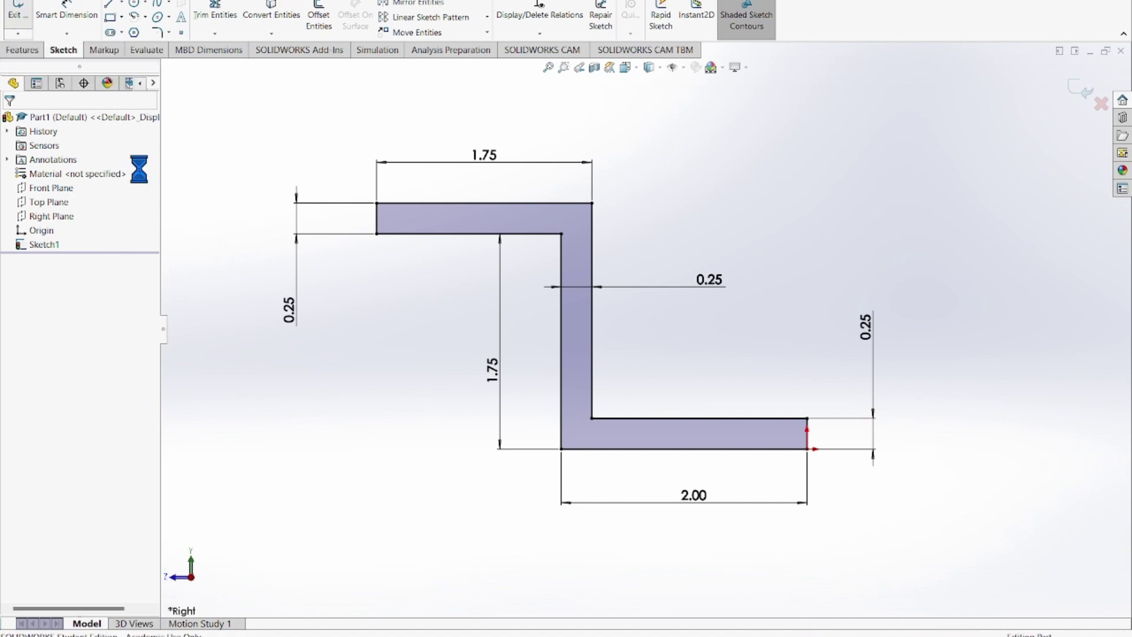
Extrude the Z-shaped profile as a blind boss from the sketch plane to a depth of 1 in.
click(22, 51)
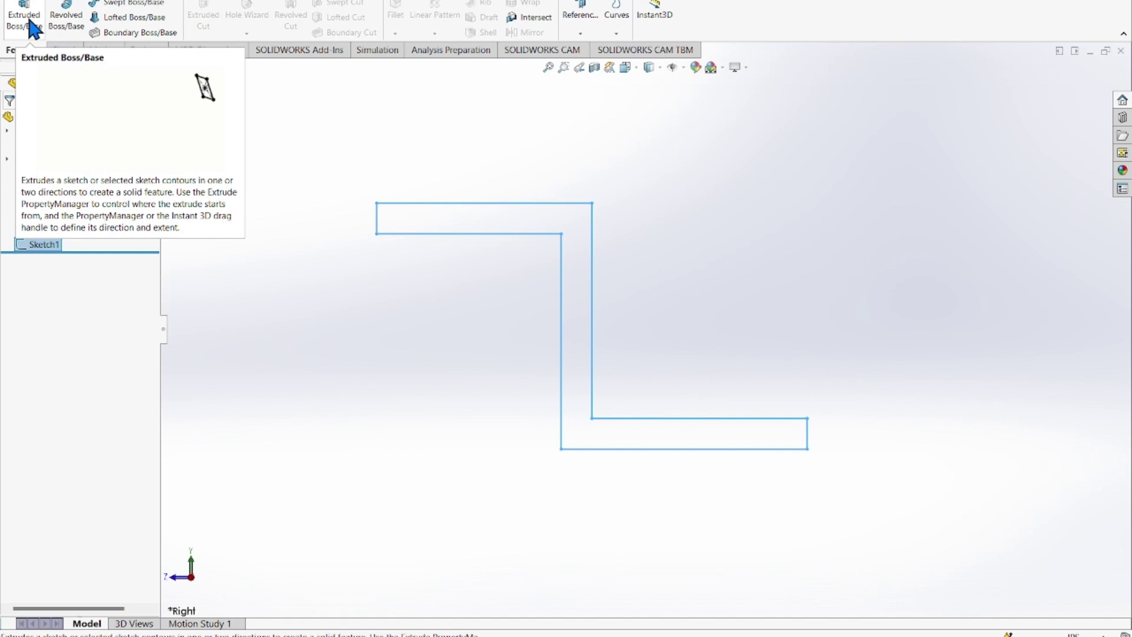
click(28, 22)
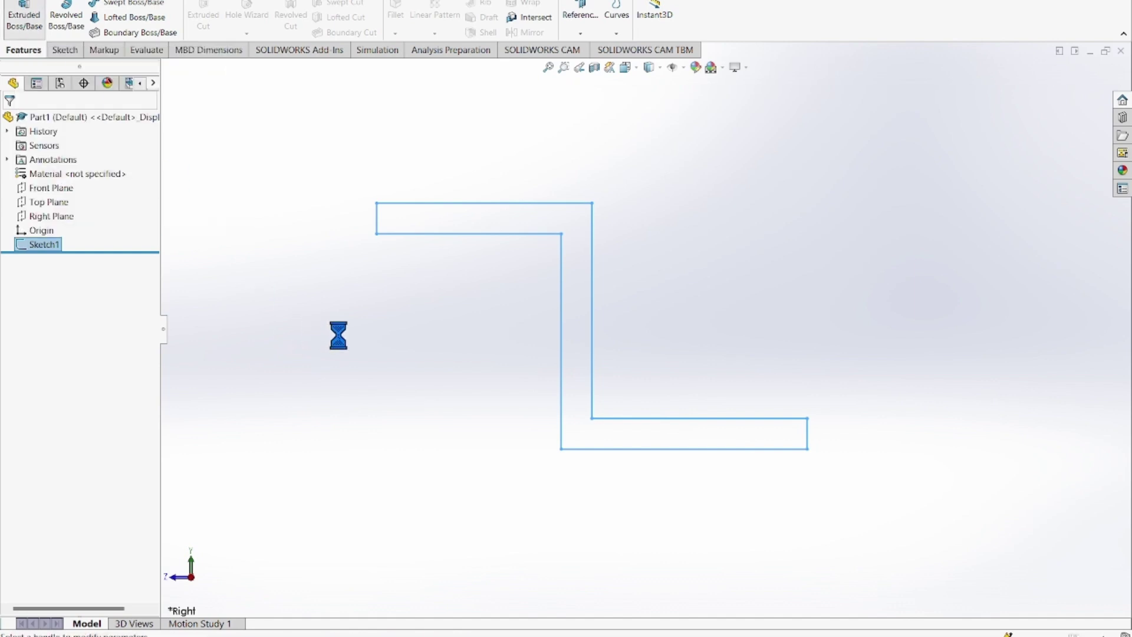
mouse_move(402, 310)
middle_down()
mouse_move(392, 397)
mouse_move(414, 331)
mouse_move(399, 298)
middle_up()
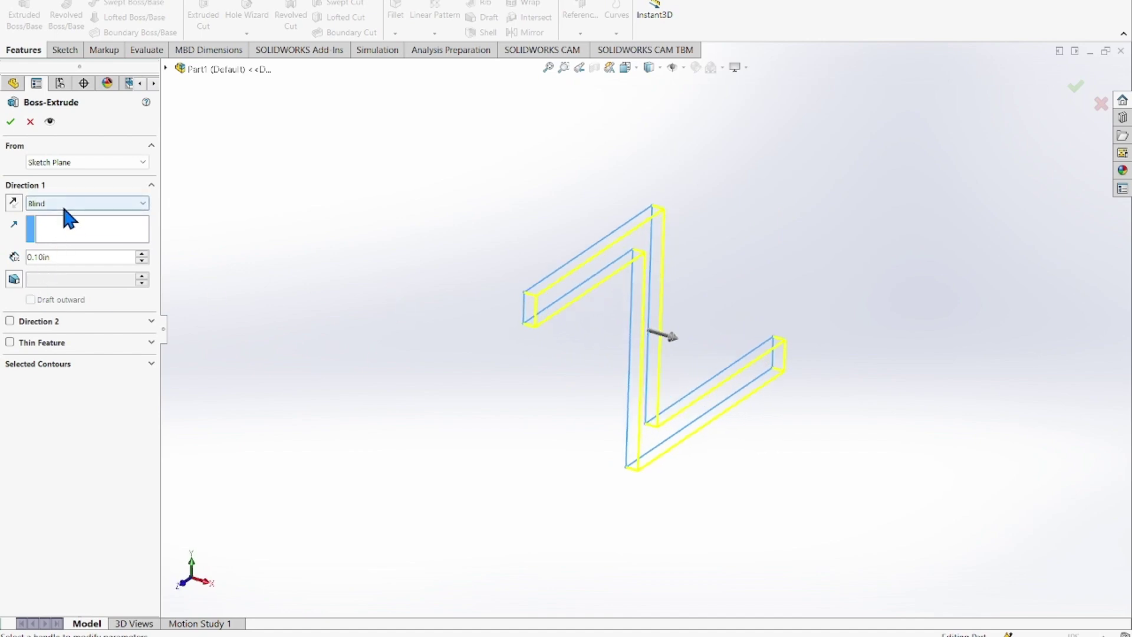
drag(676, 338, 649, 348)
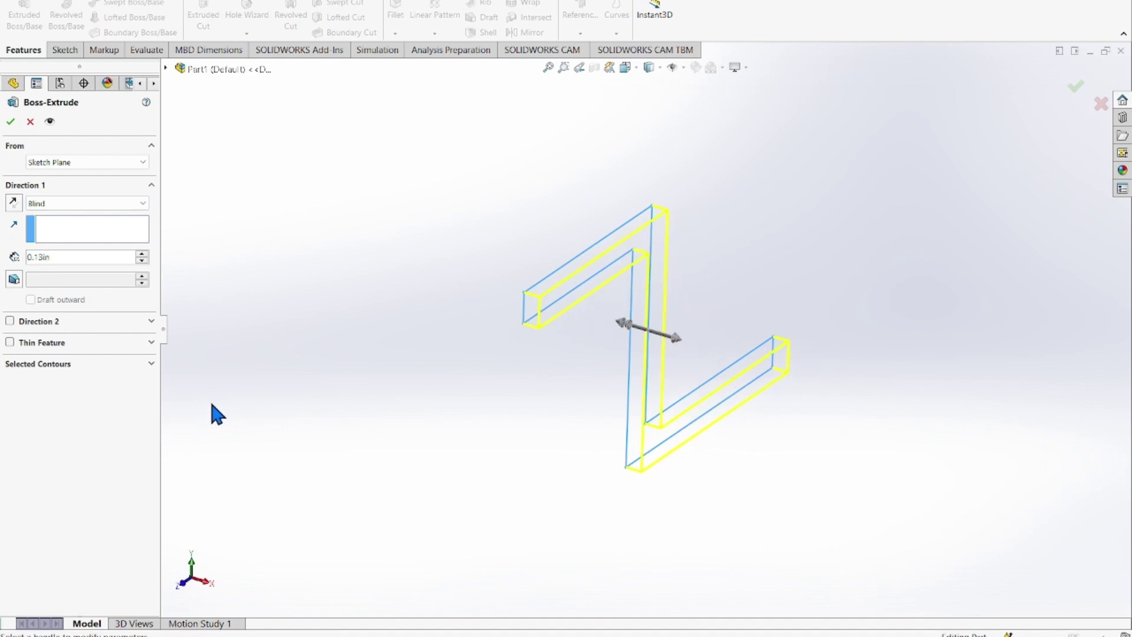
click(52, 262)
double_click(69, 258)
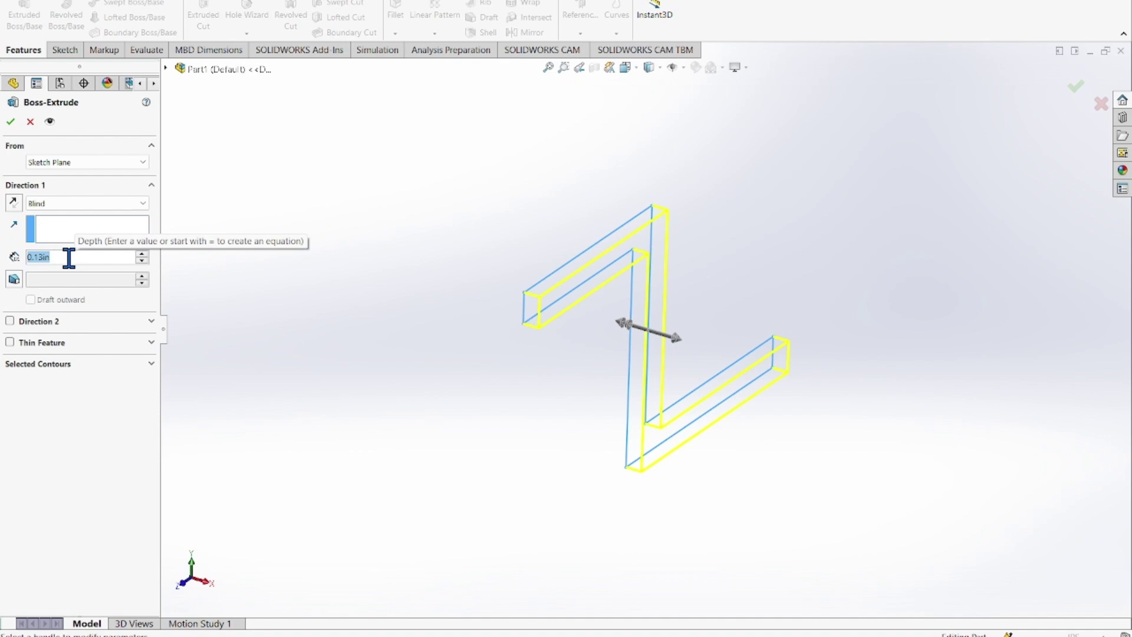
text(1)
key(Return)
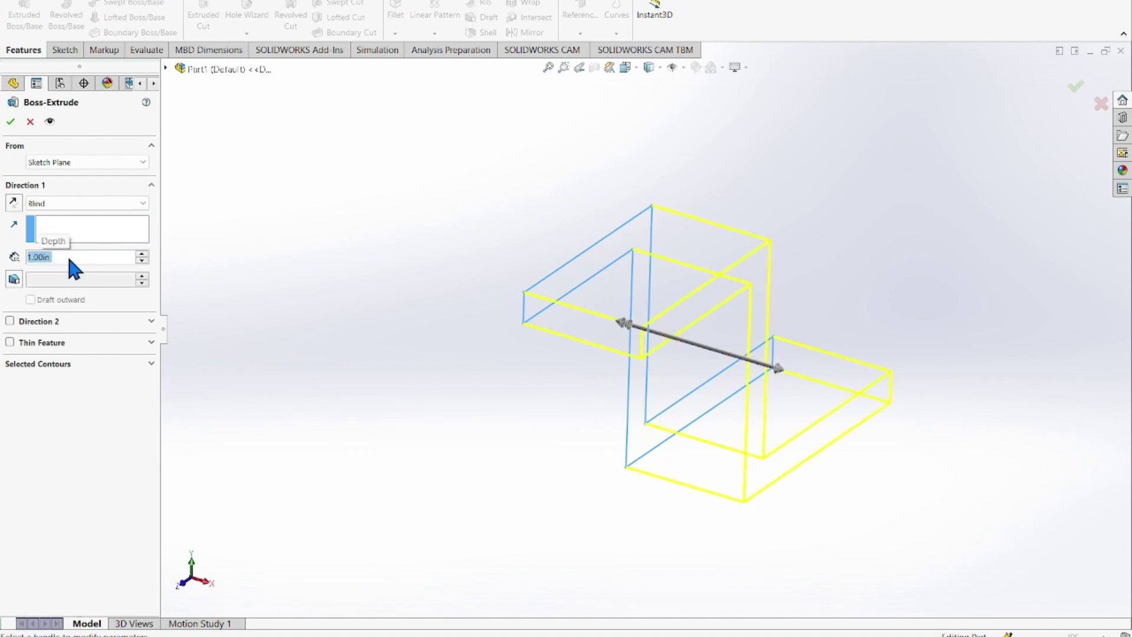
click(11, 122)
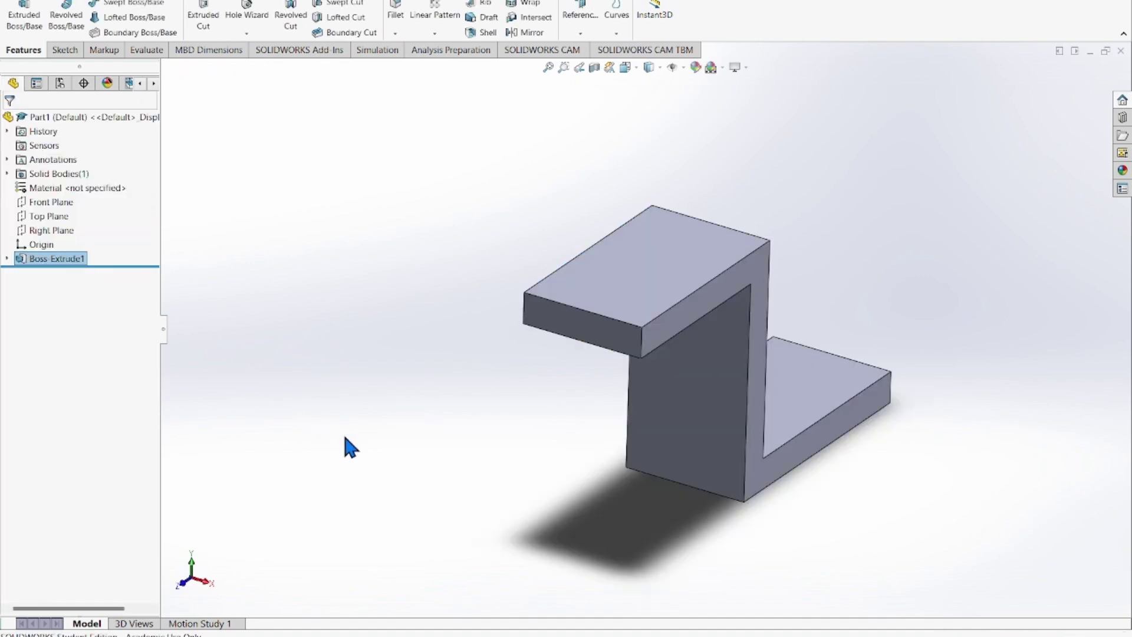
middle_drag(902, 435, 732, 382)
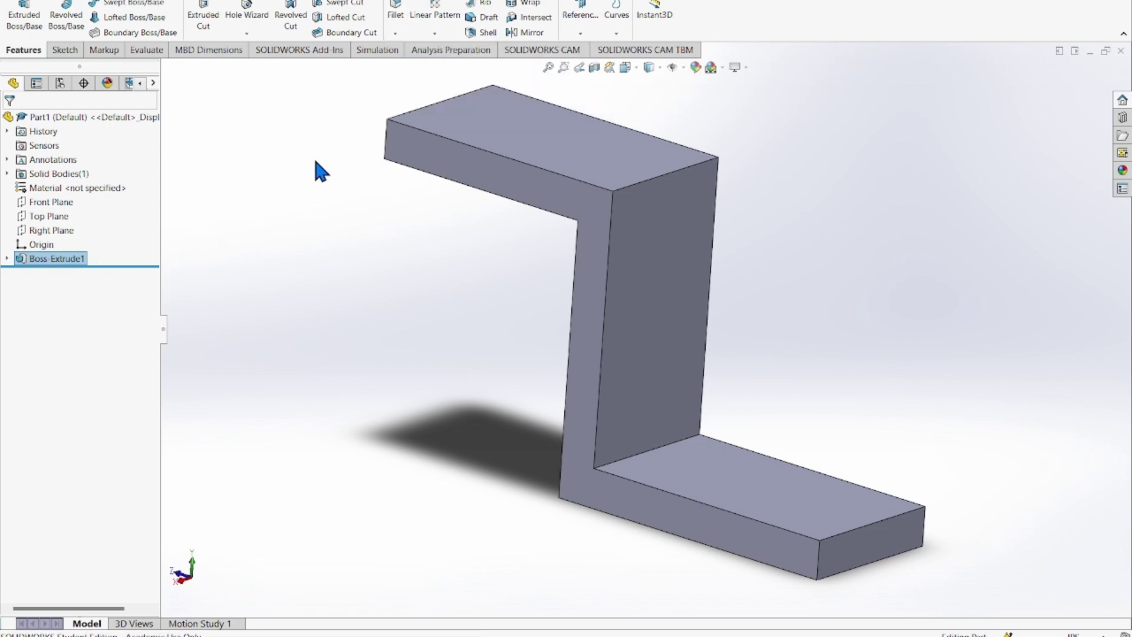
click(65, 49)
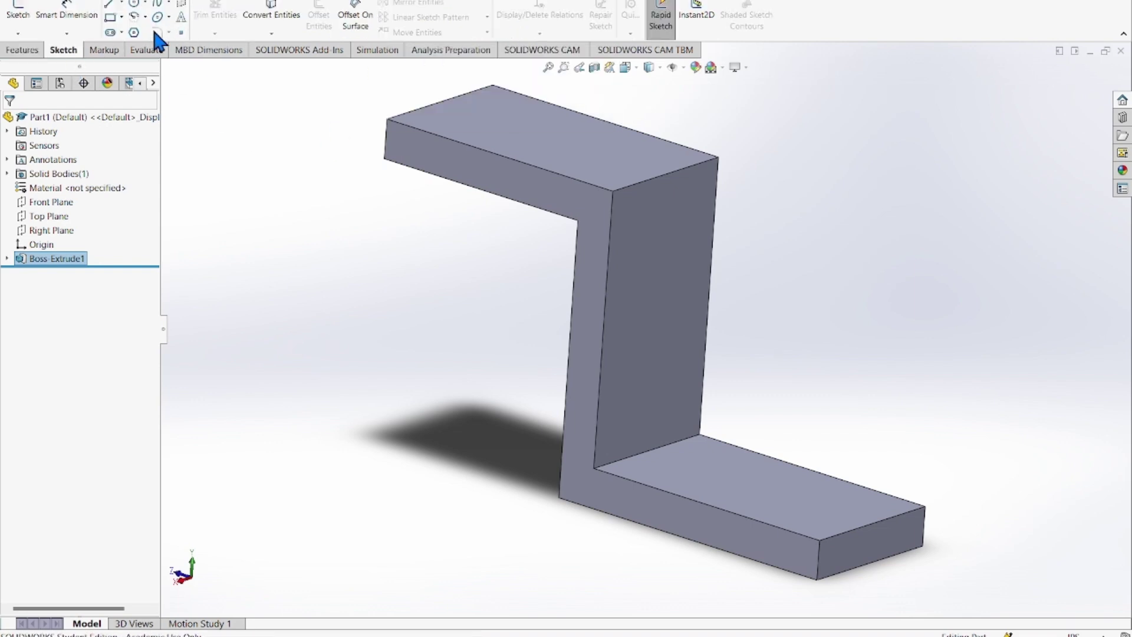
click(21, 50)
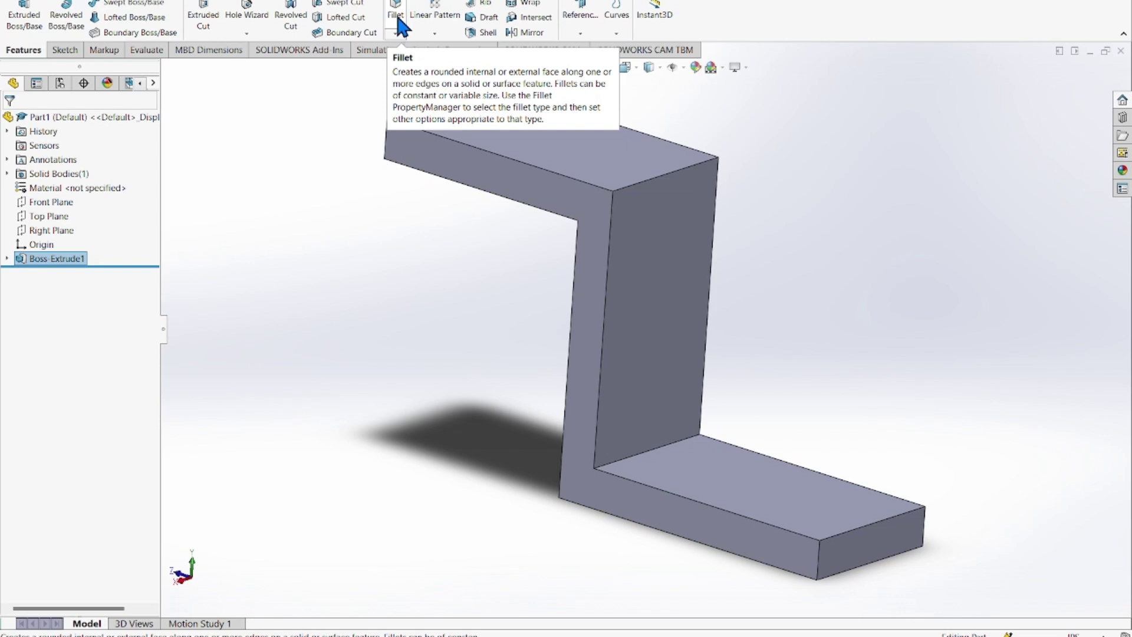
Start a Fillet for the bracket's edges.
click(59, 50)
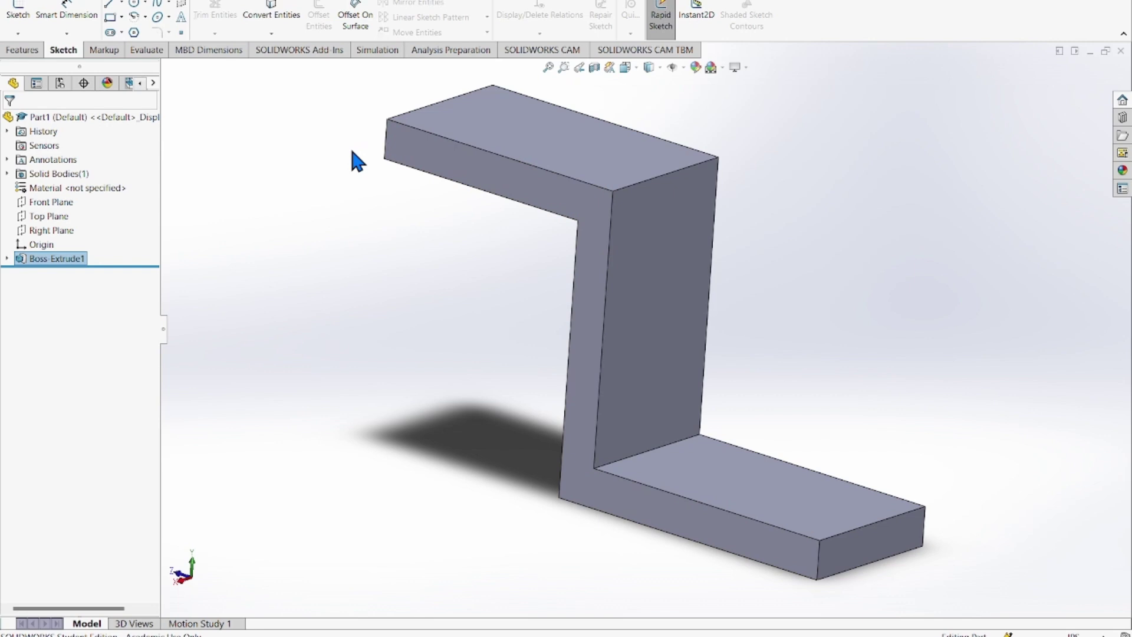
click(22, 52)
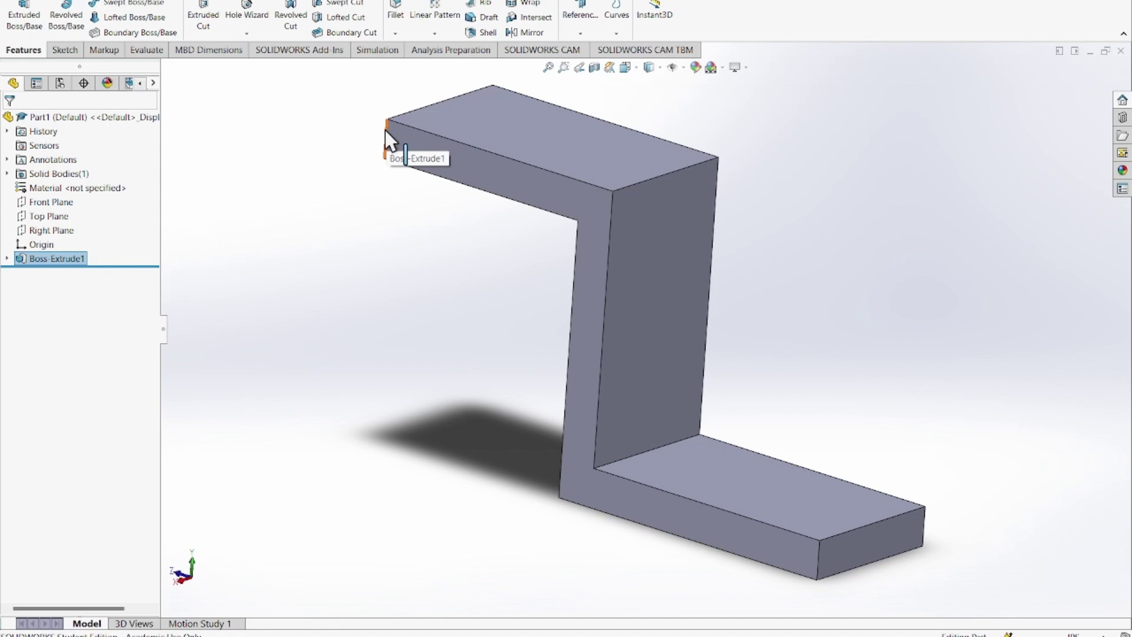
click(397, 13)
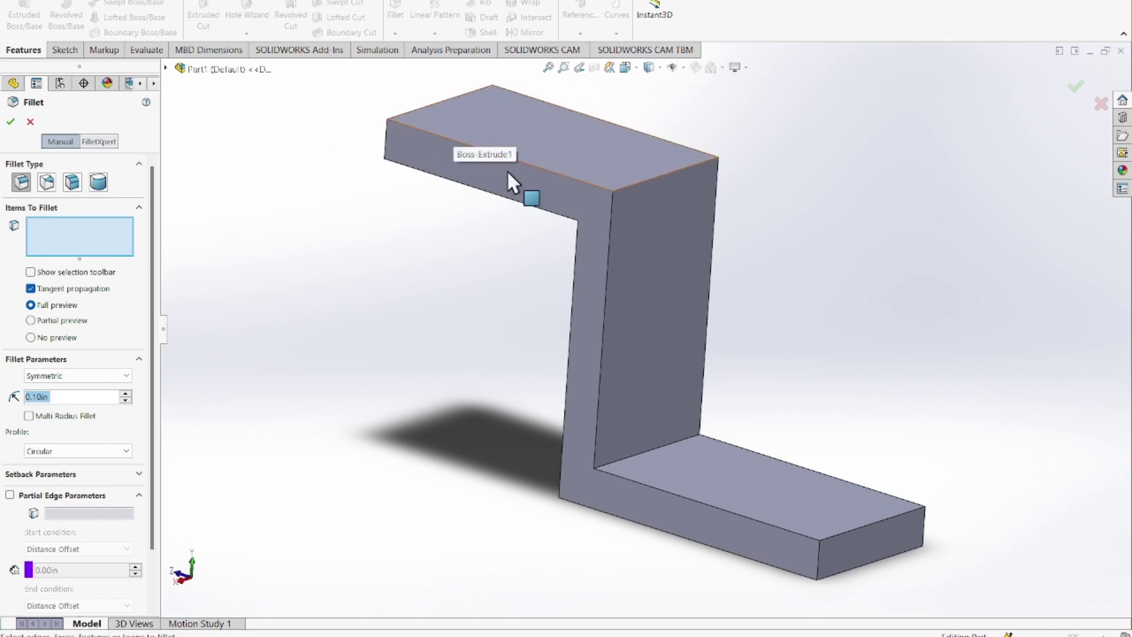
click(757, 540)
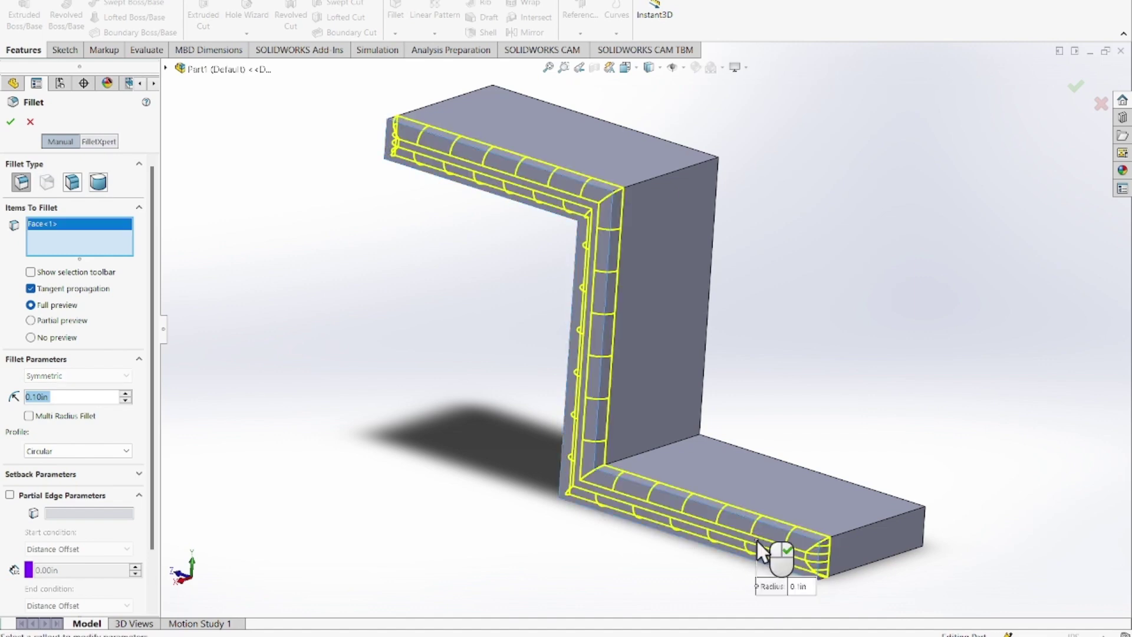
right_click(53, 229)
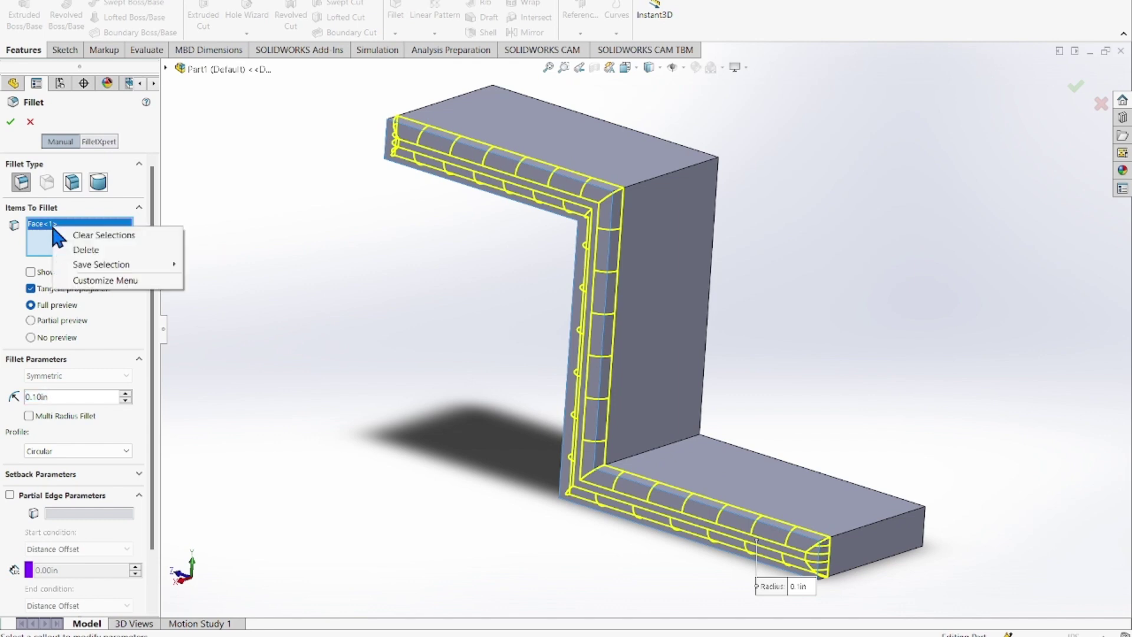
click(83, 250)
right_click(81, 248)
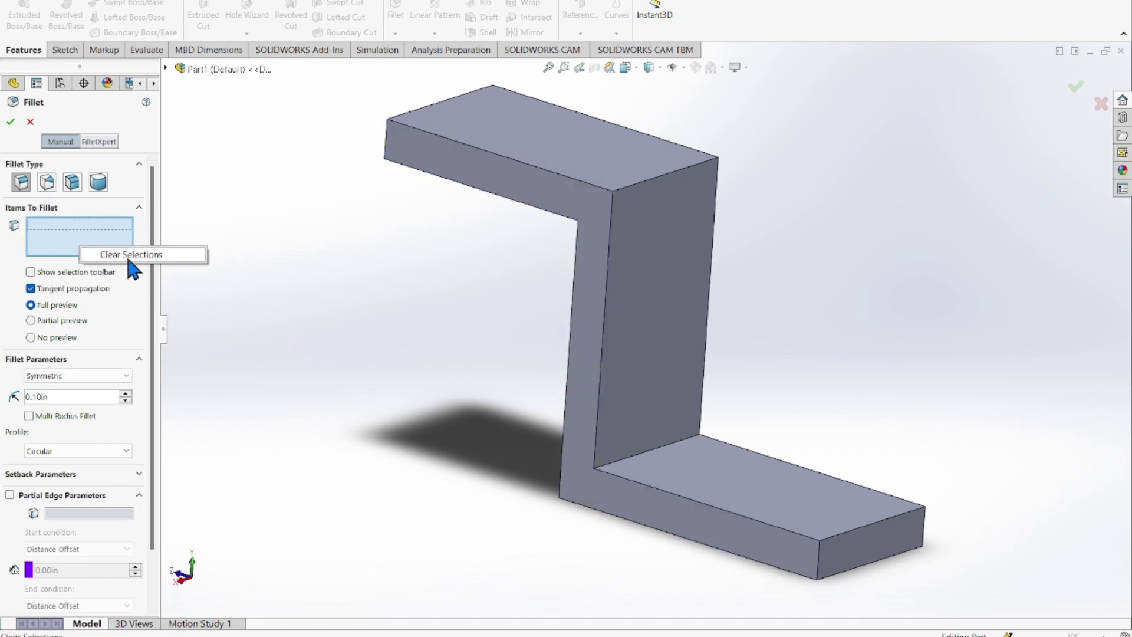
click(299, 225)
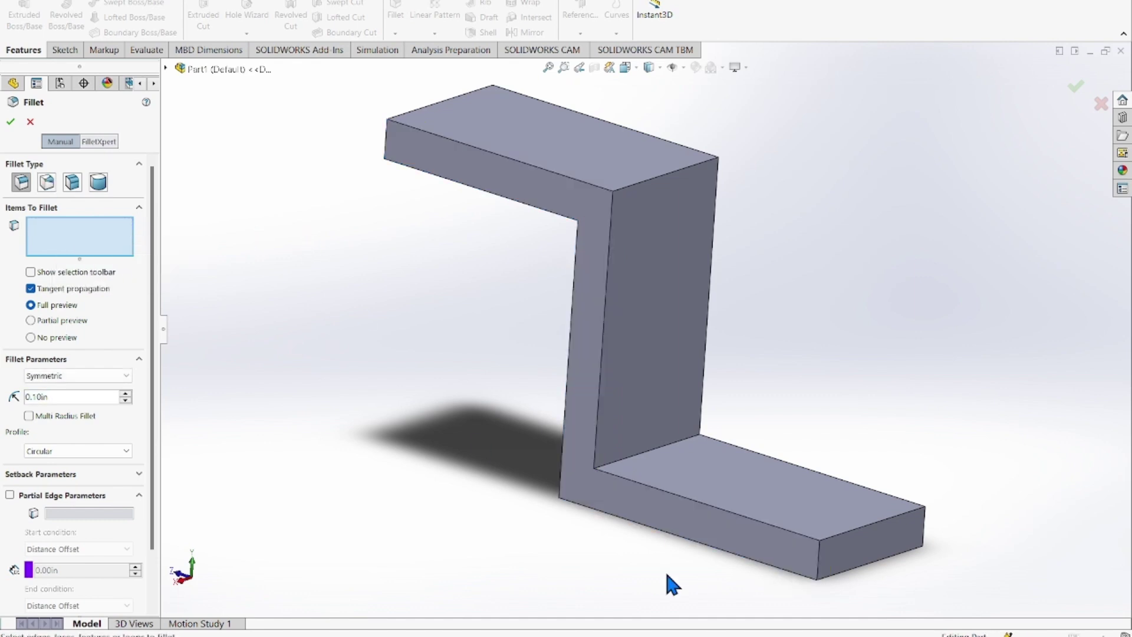
Select the four short vertical corner edges at the free ends of the lower and upper arms as the fillet items.
click(819, 558)
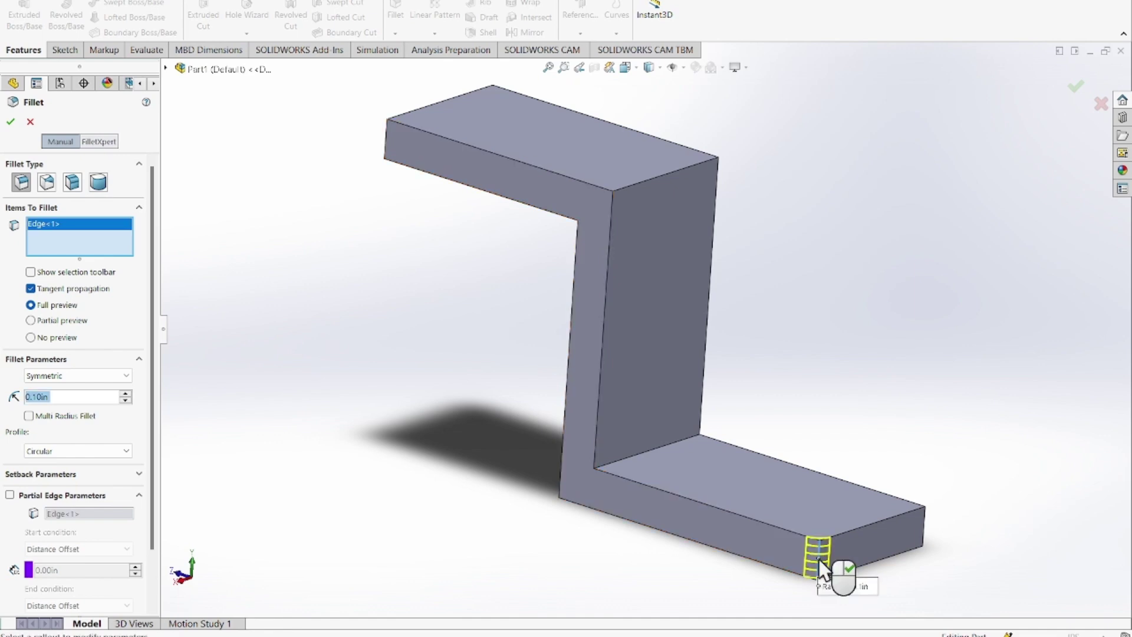
click(925, 525)
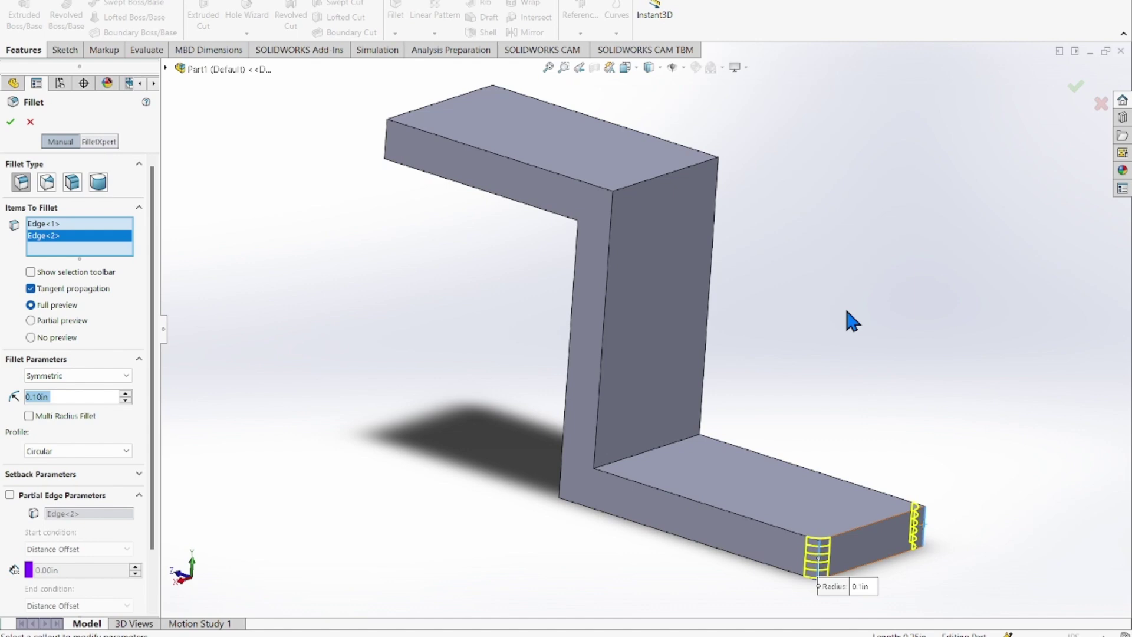
scroll(474, 288, down, 1)
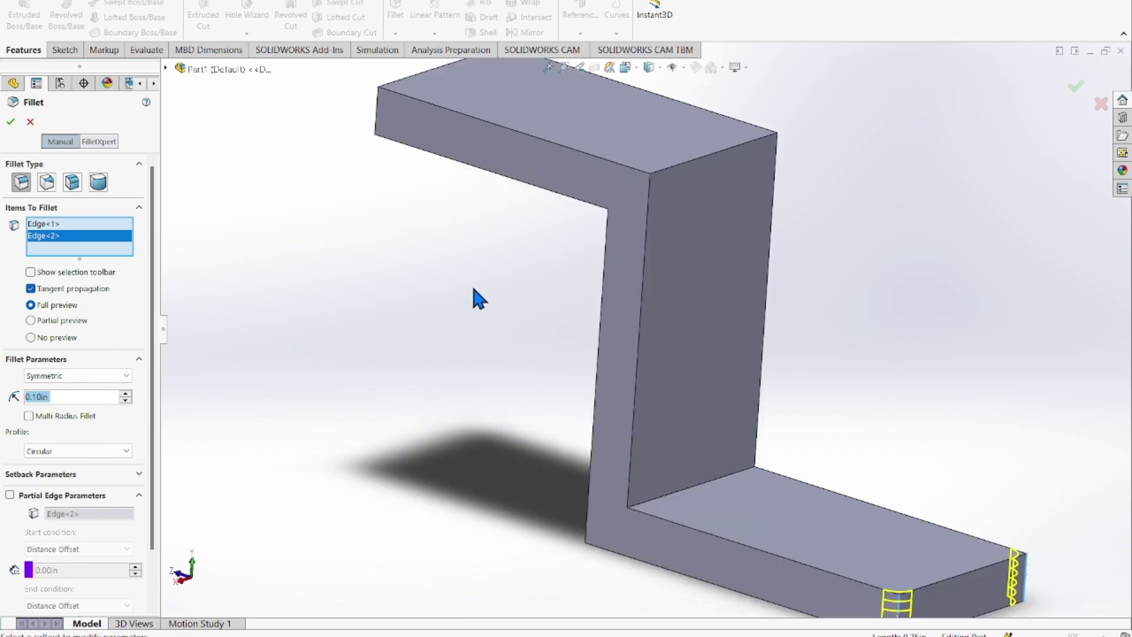
scroll(469, 283, up, 1)
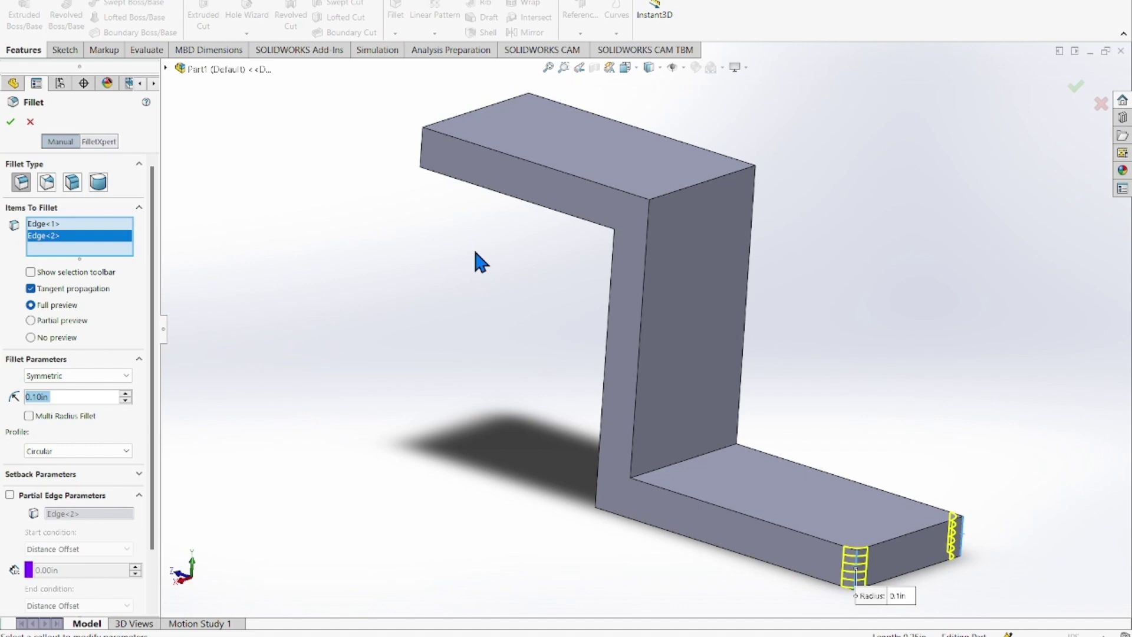
middle_drag(476, 253, 632, 309)
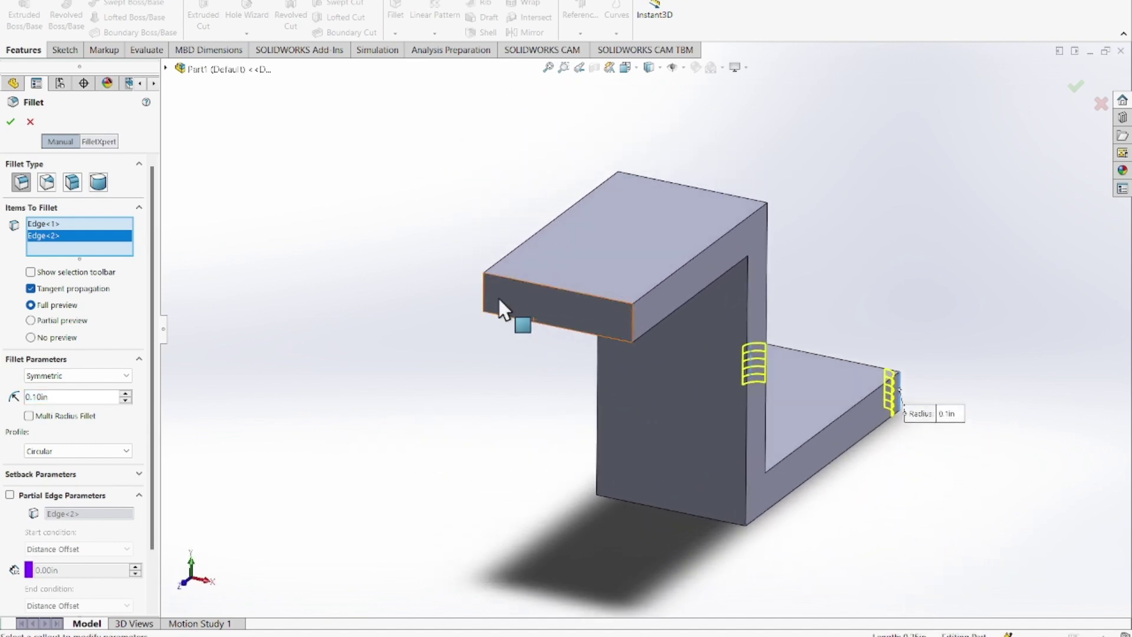
click(483, 292)
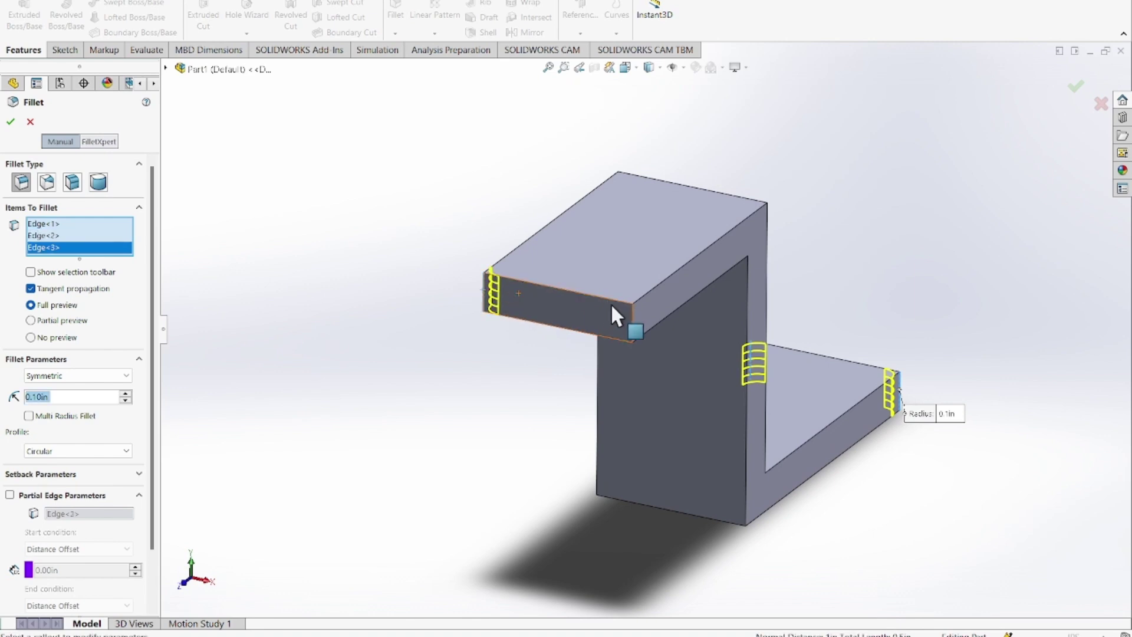
click(633, 323)
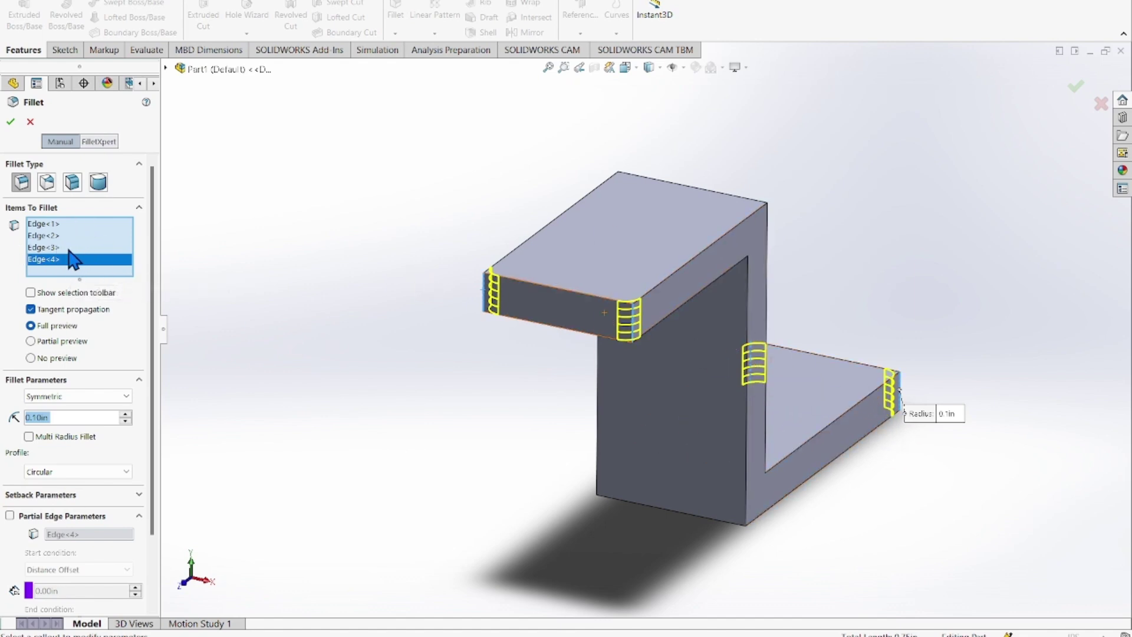
click(721, 237)
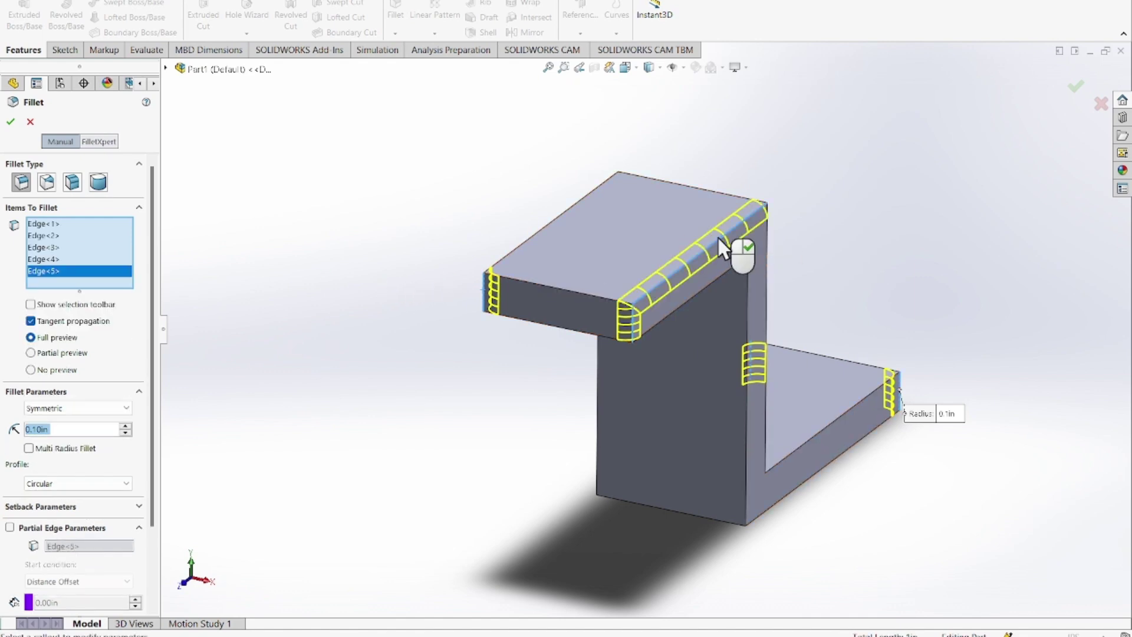
right_click(66, 281)
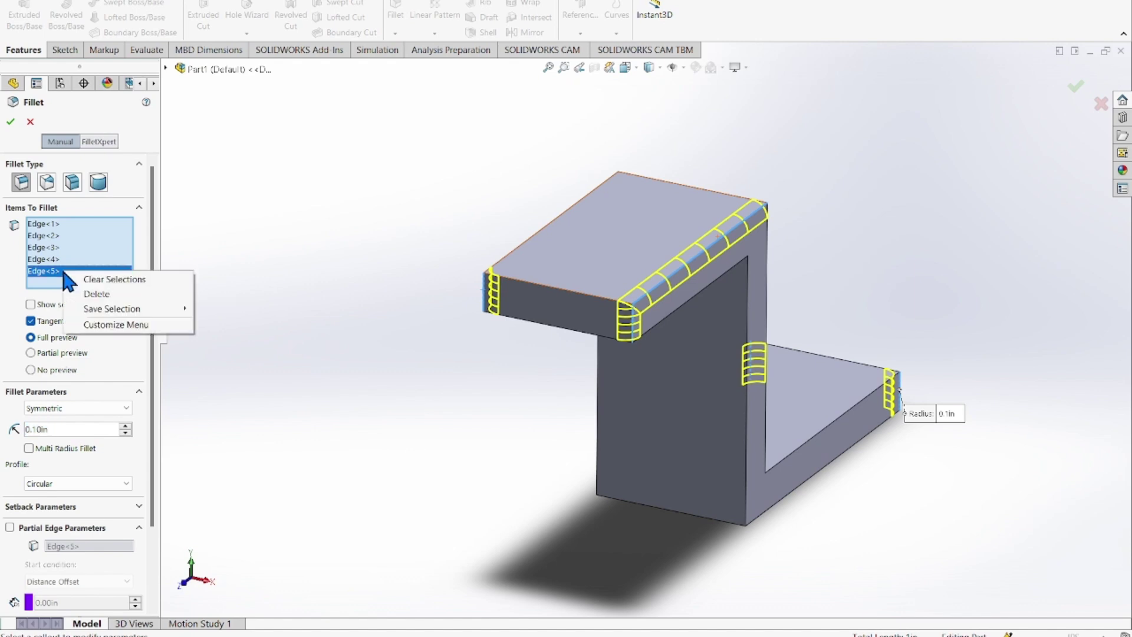
click(115, 291)
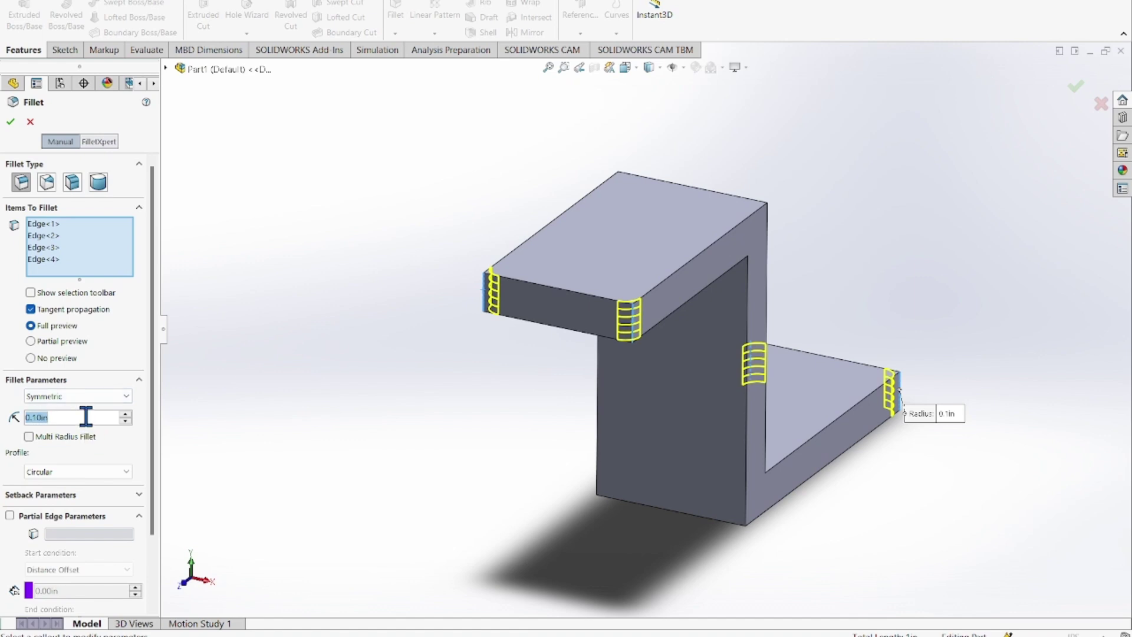
Set the fillet radius to 0.5 in and apply it to the four selected corner edges.
text(0.5)
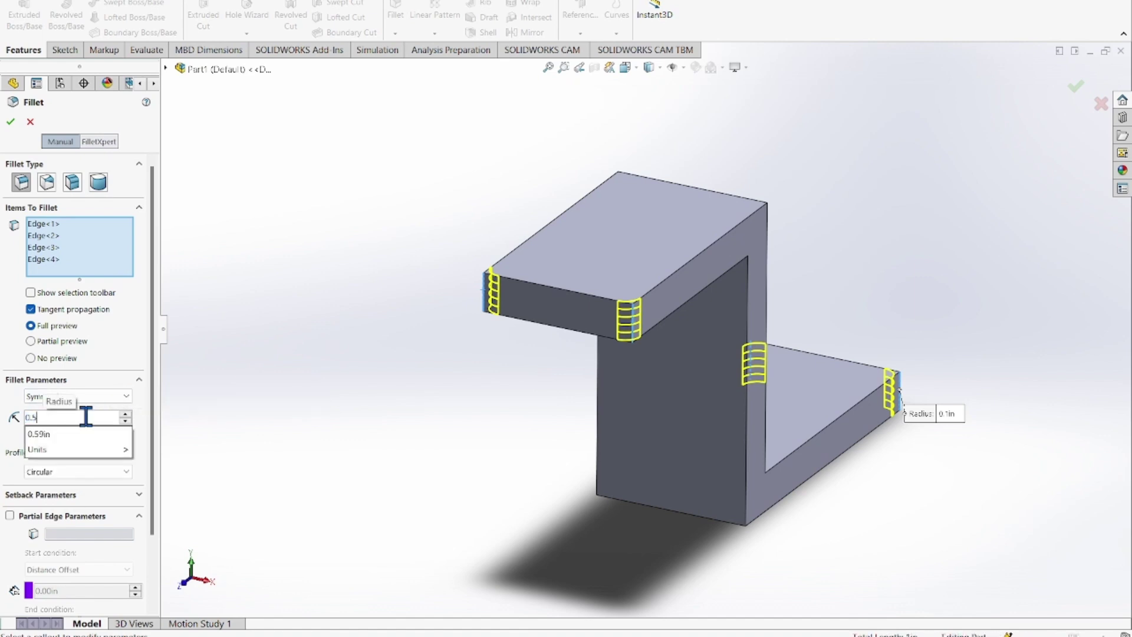
key(Return)
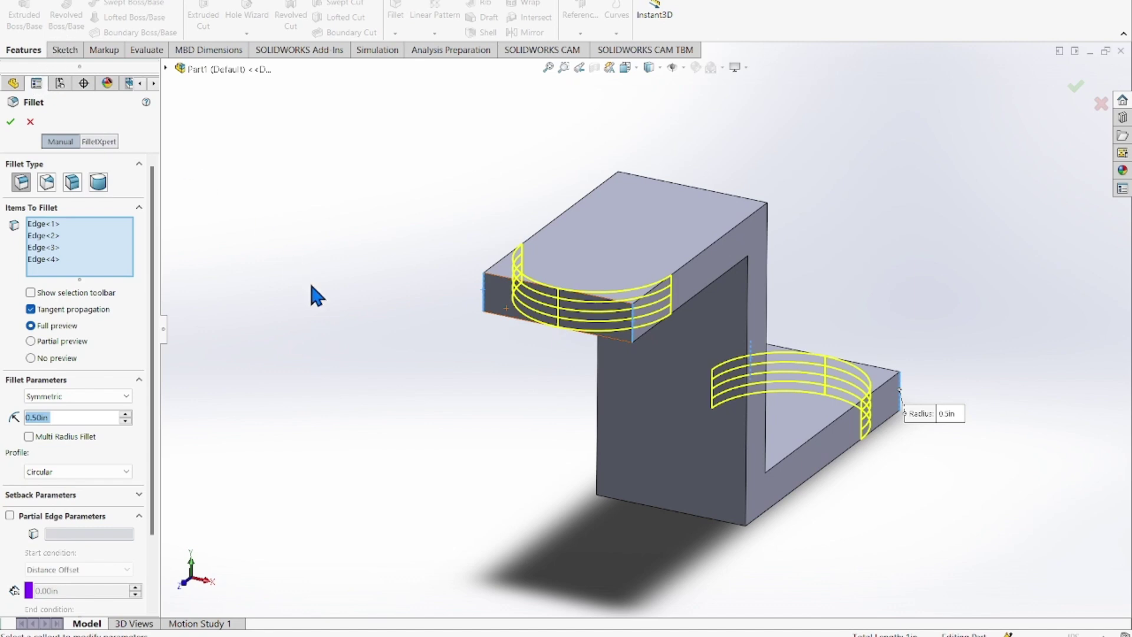
click(9, 122)
click(373, 450)
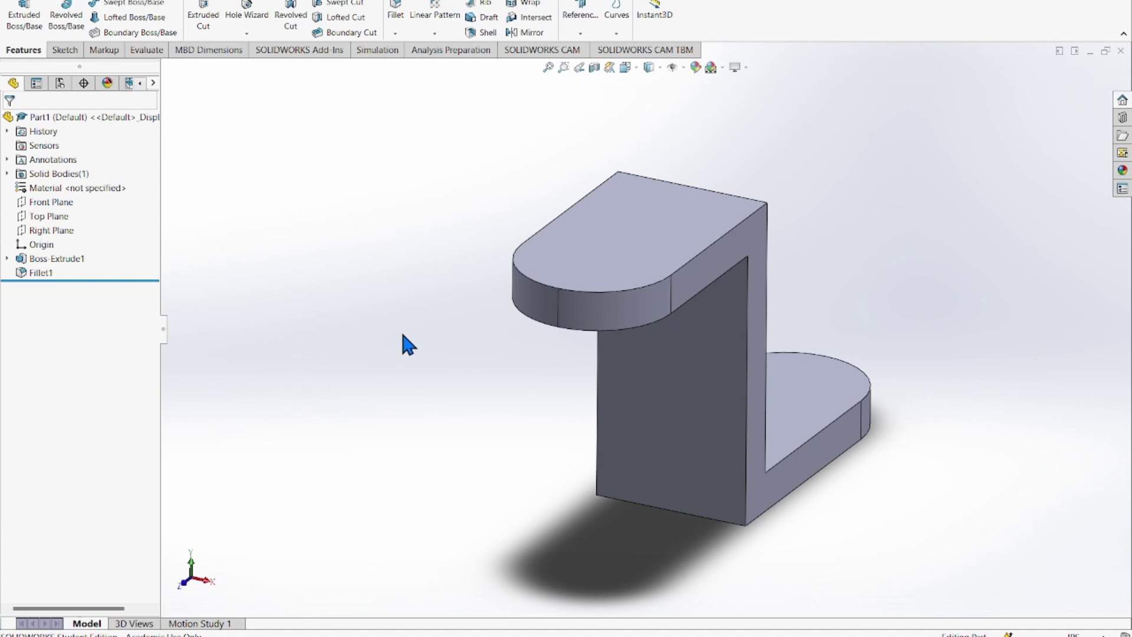
Start a new sketch on the top face of the lower arm.
click(64, 51)
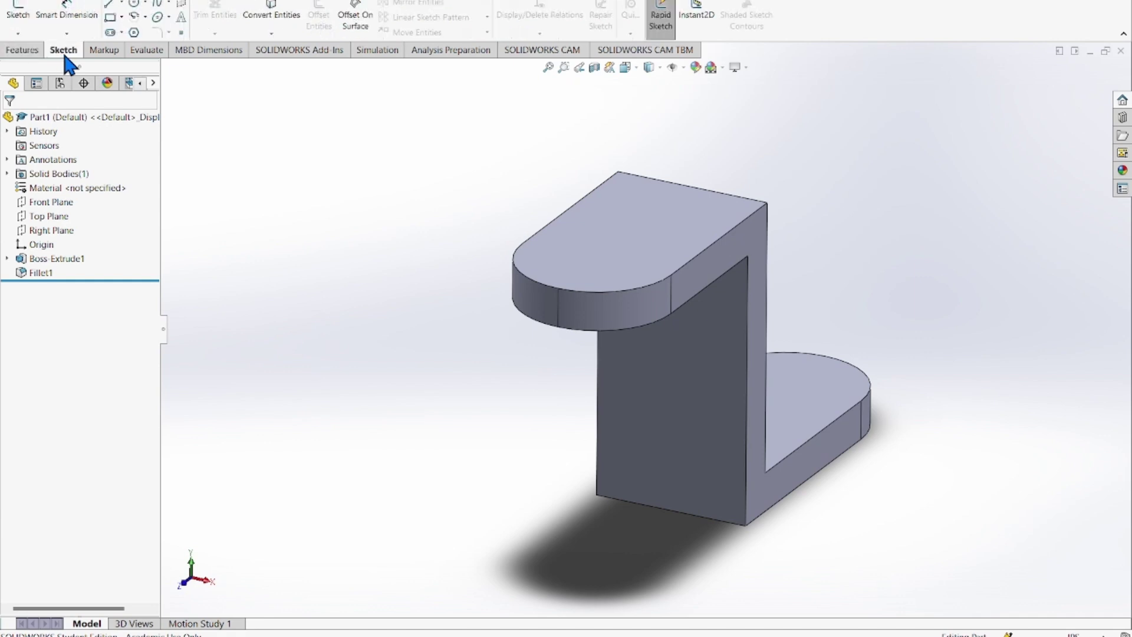
click(21, 14)
mouse_move(464, 467)
middle_down()
mouse_move(414, 353)
mouse_move(335, 508)
middle_up()
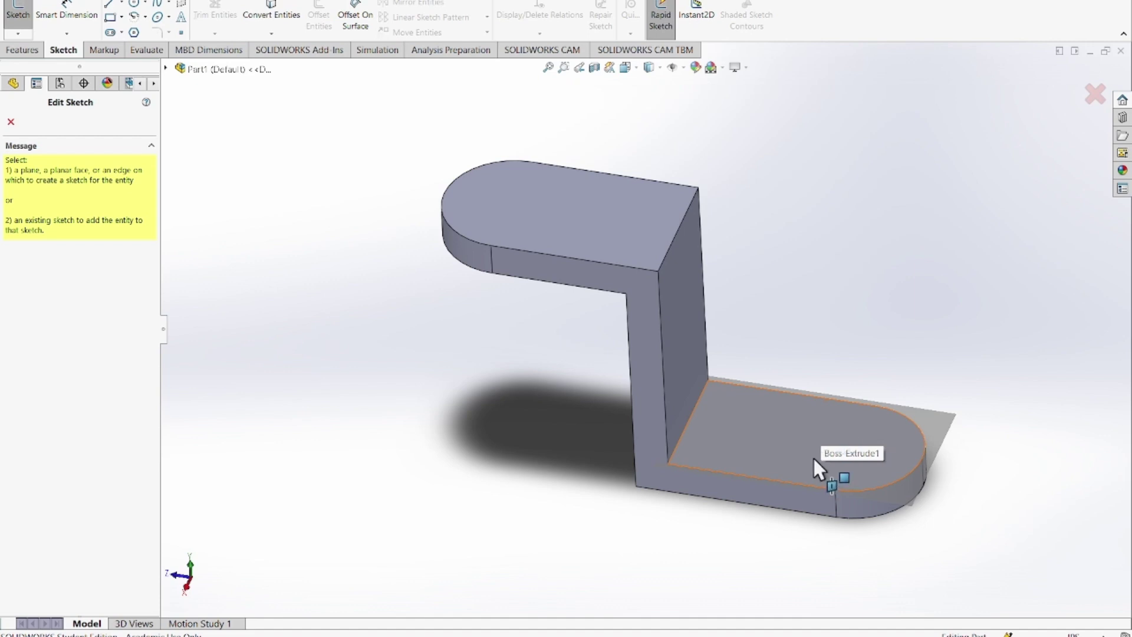
click(756, 425)
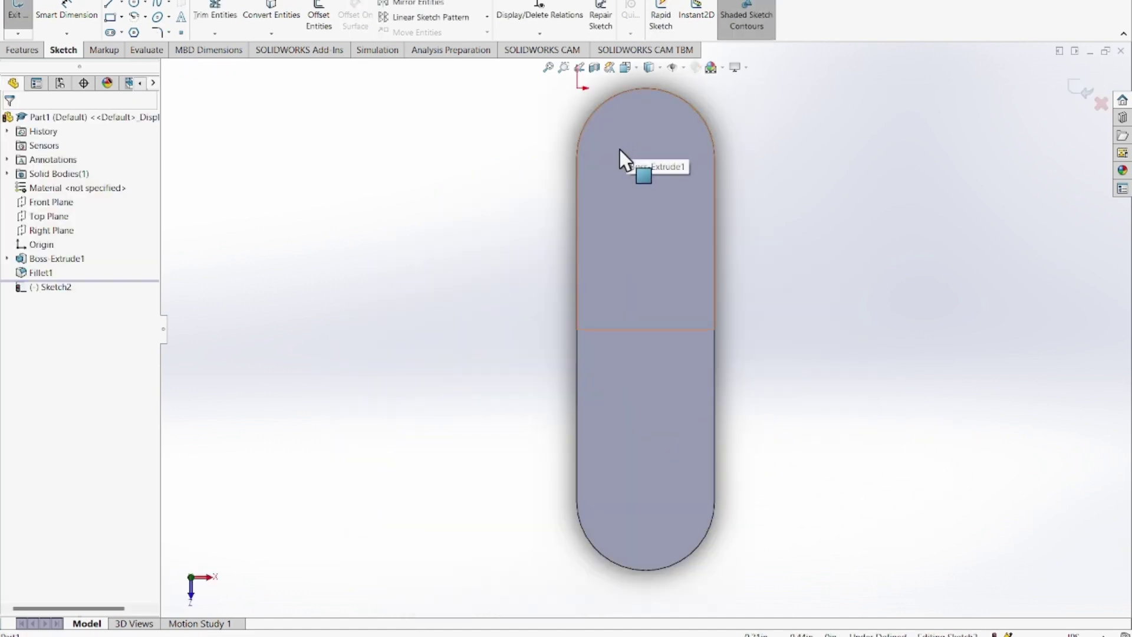
Sketch a circle about 0.27 in in radius on the lower arm near its rounded end.
click(134, 4)
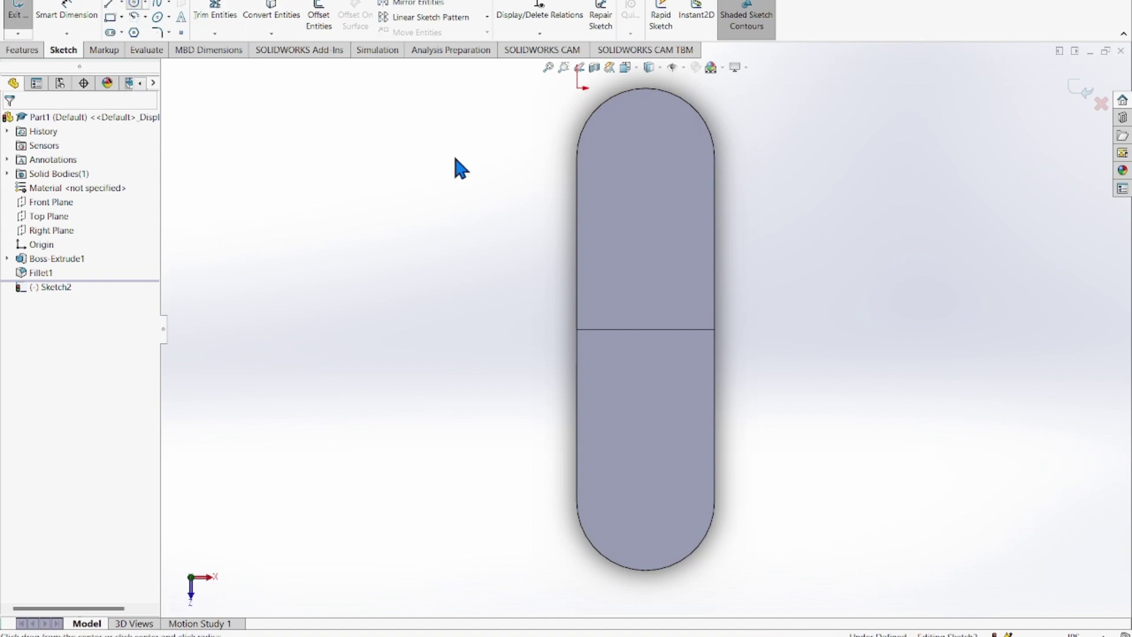
click(644, 188)
click(667, 218)
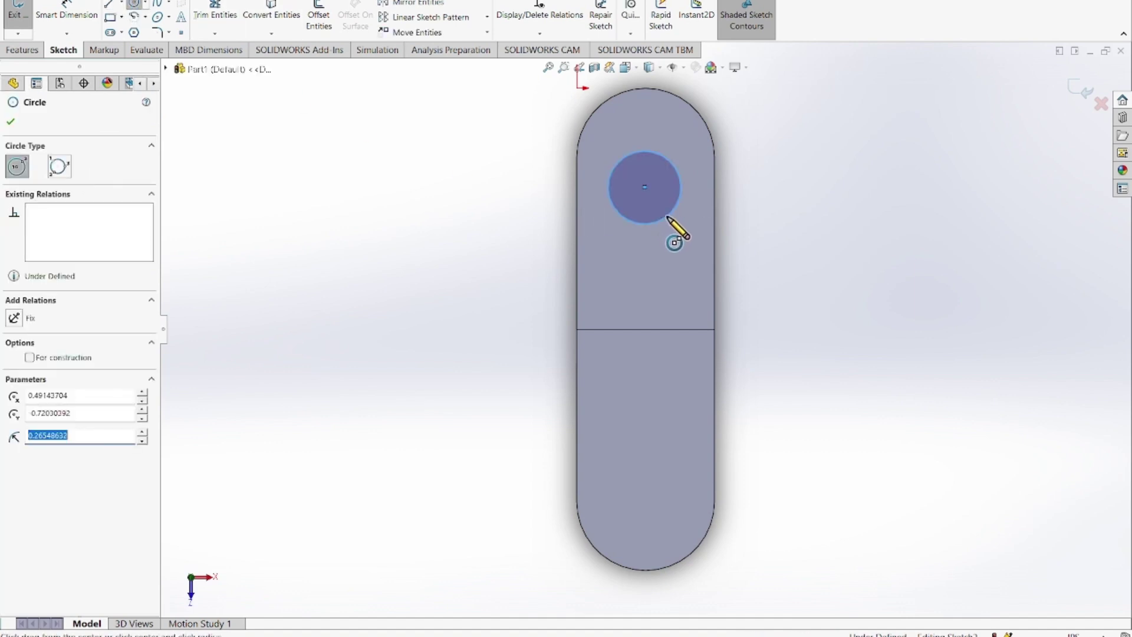
click(11, 121)
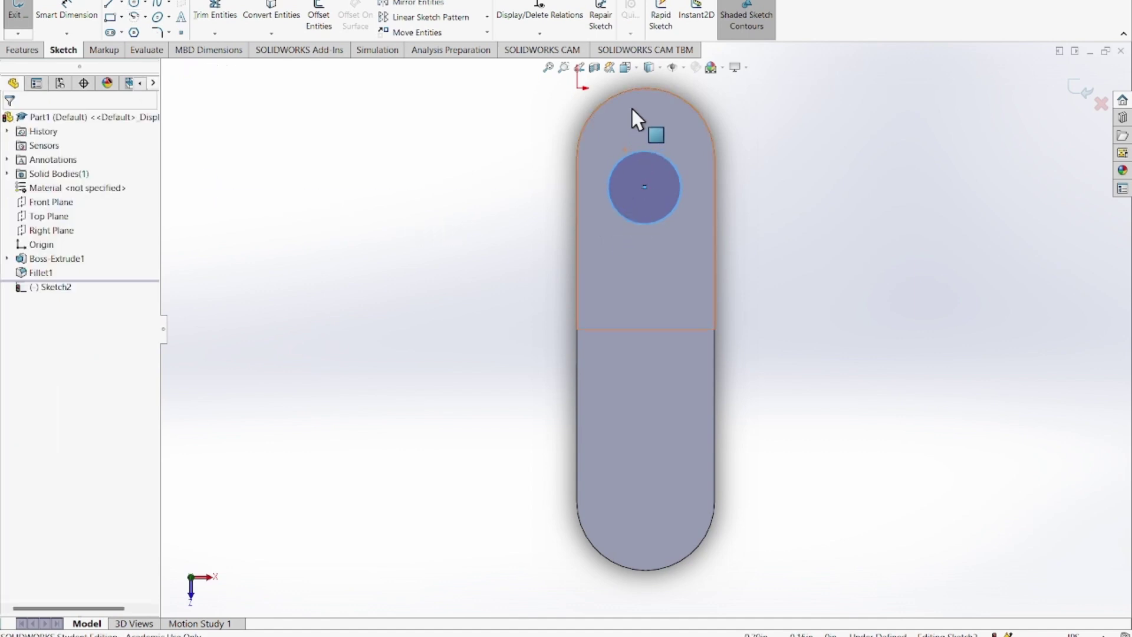
click(475, 187)
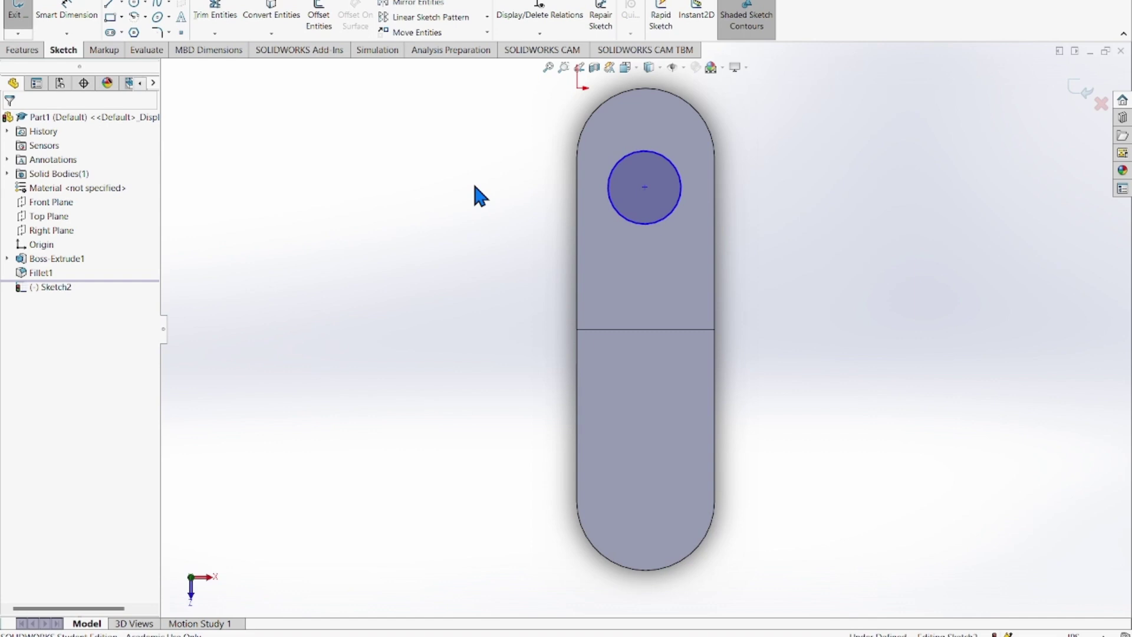
click(635, 156)
click(593, 118)
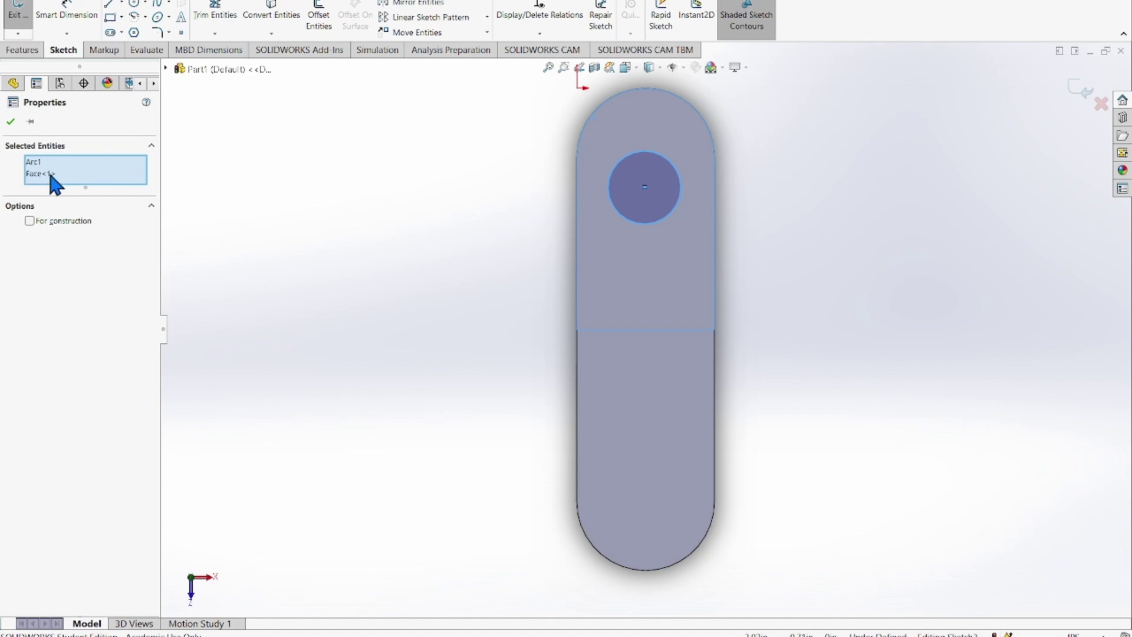
right_click(49, 174)
click(79, 196)
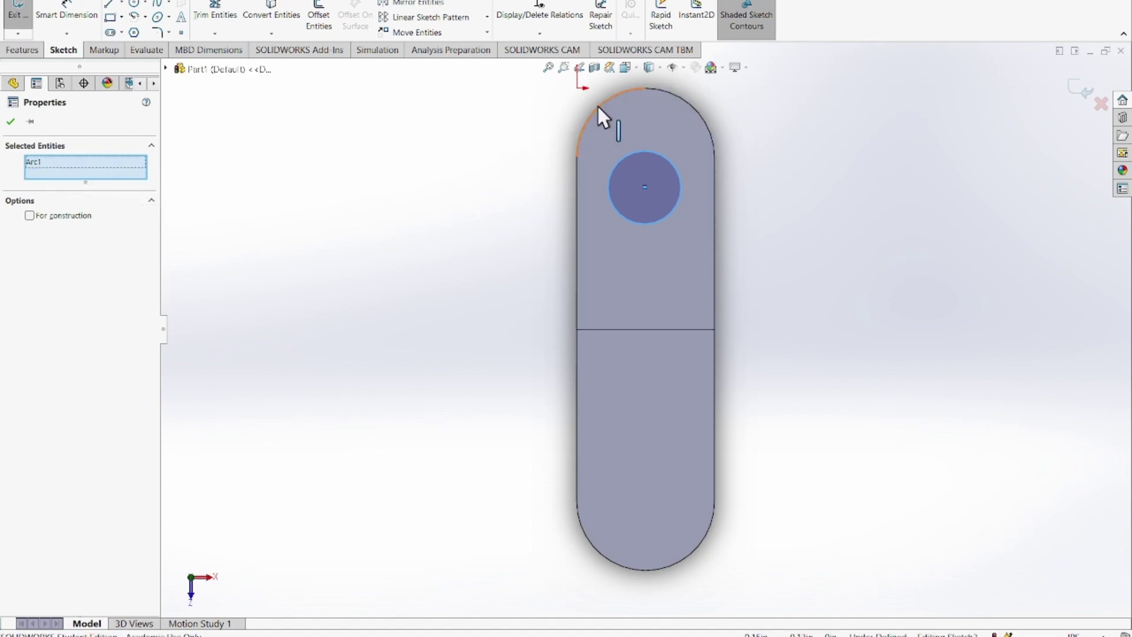
click(598, 106)
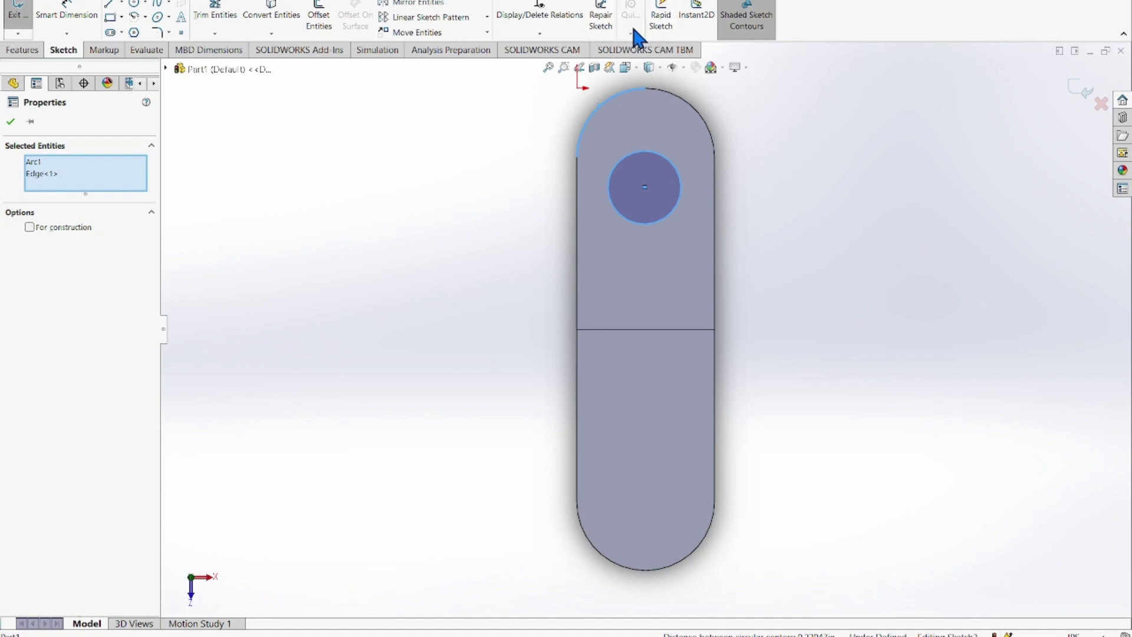
click(10, 122)
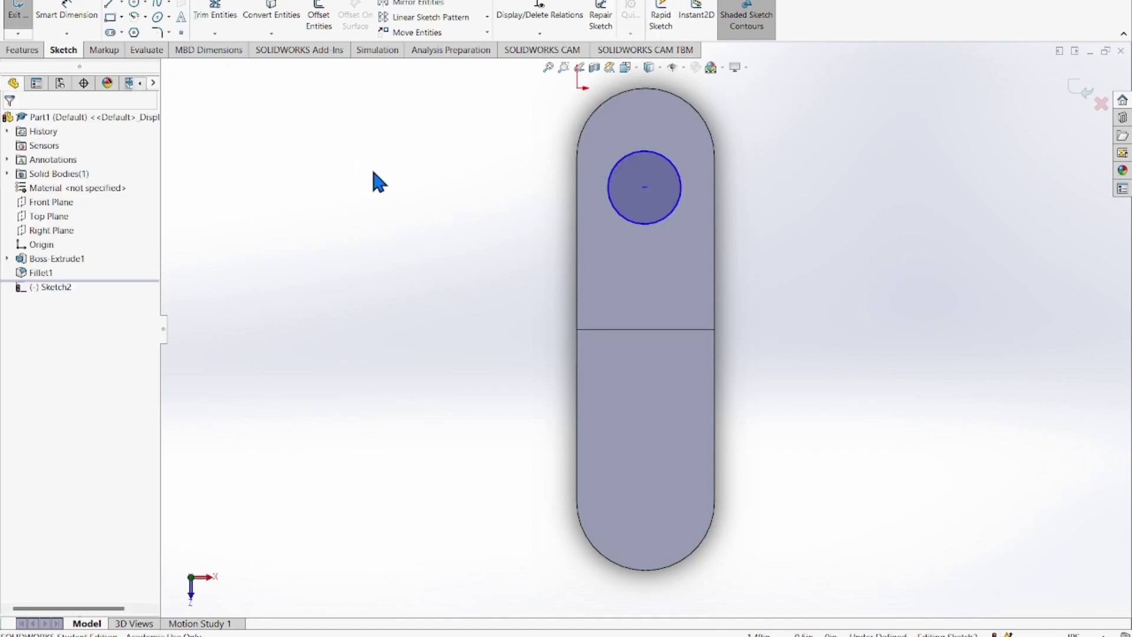
Add Tangent and Concentric relations between the circle and the curved edge of the lower arm's rounded end.
click(627, 162)
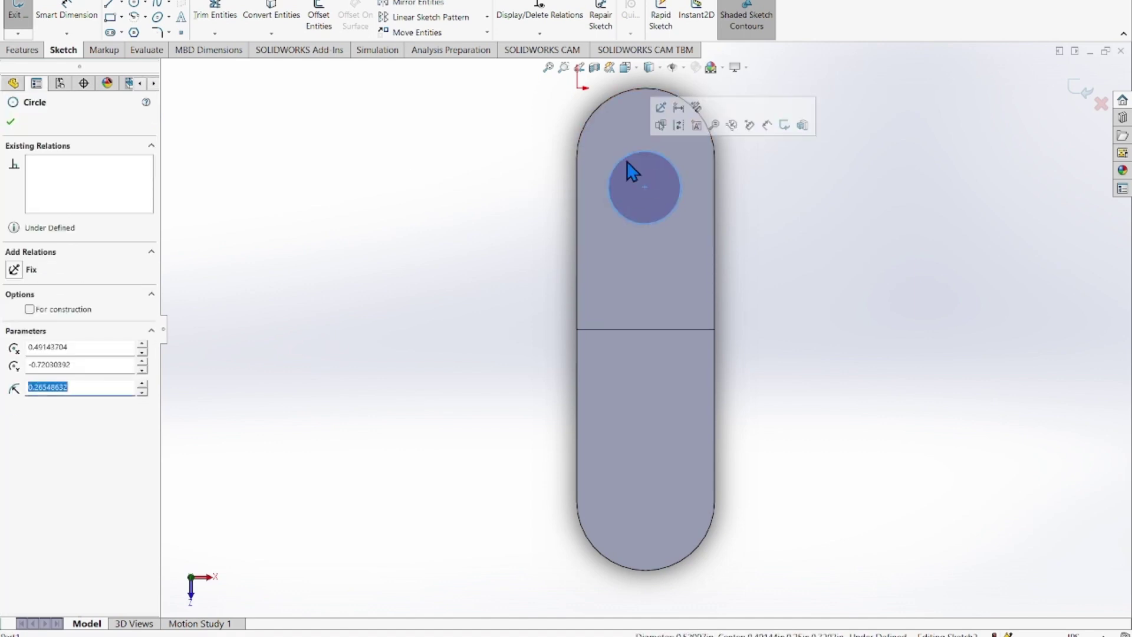
ctrl+click(605, 106)
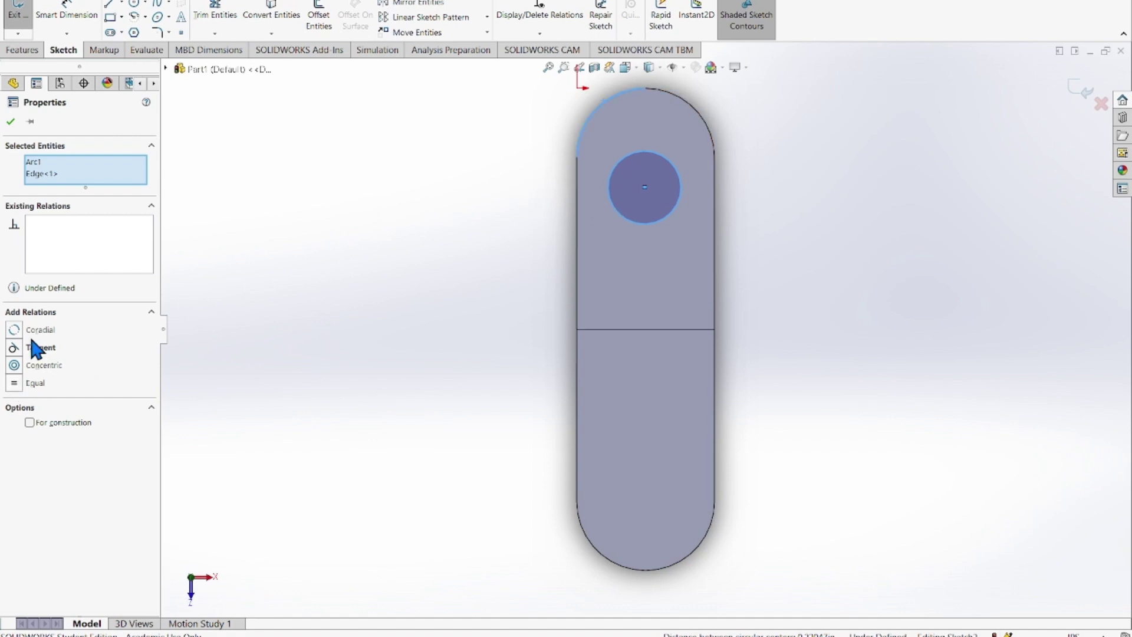
click(14, 348)
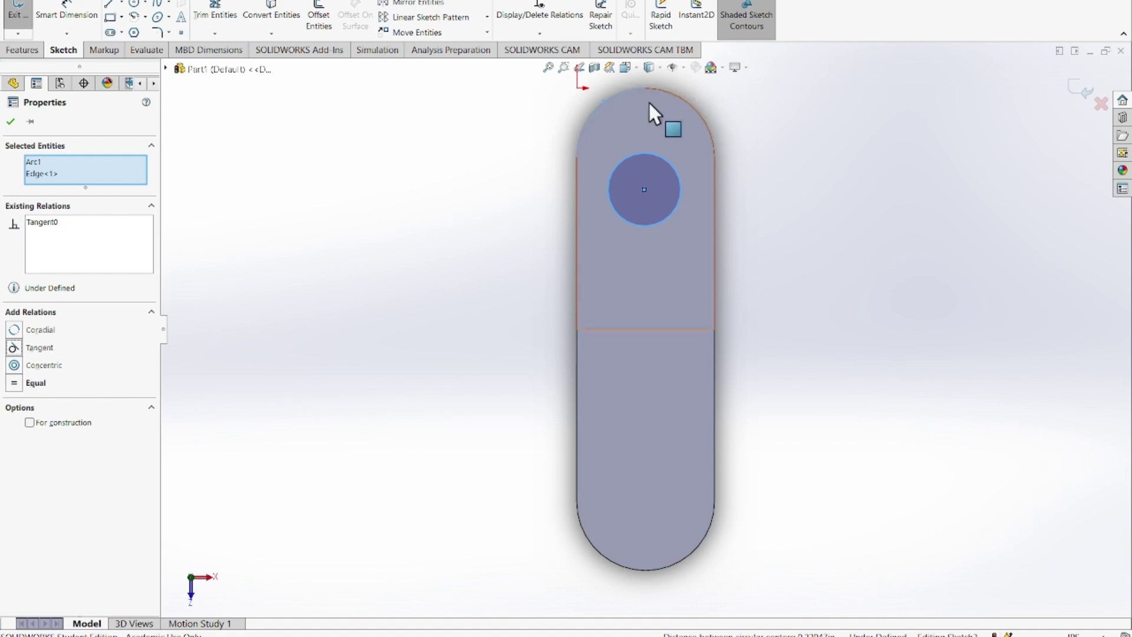
click(14, 365)
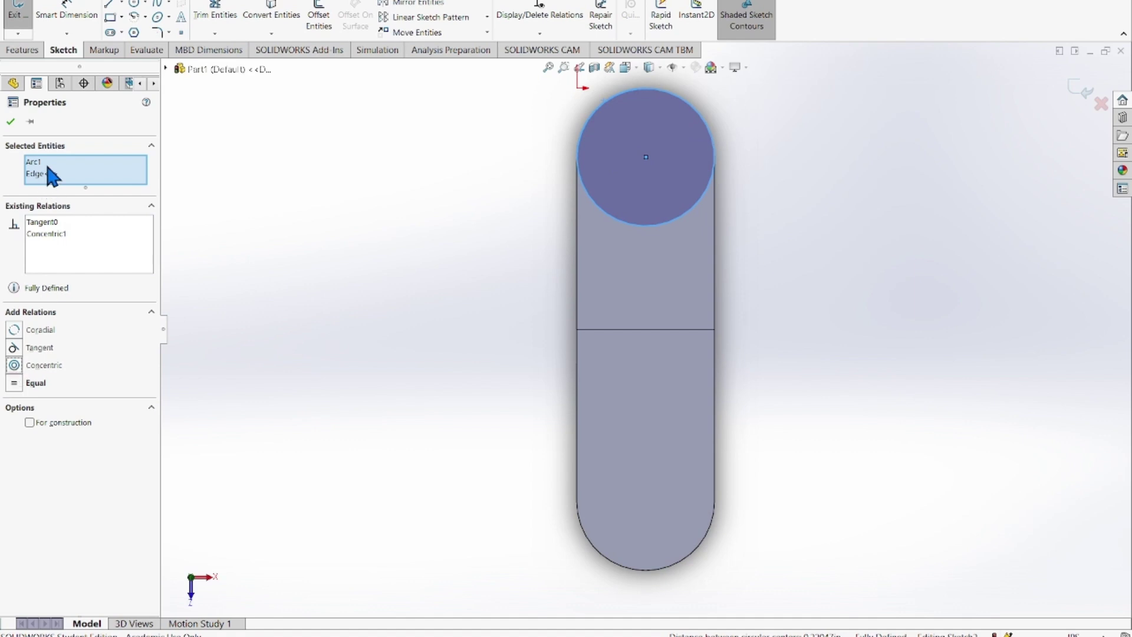
Delete the Tangent relation between the circle and the lower arm's rounded edge.
right_click(58, 219)
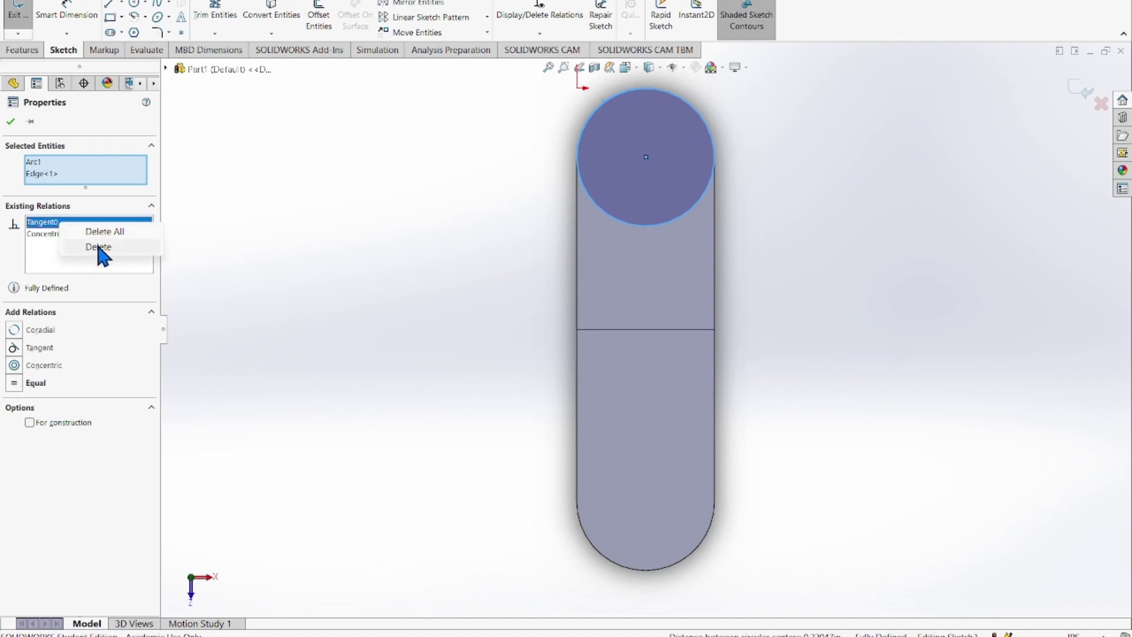
click(96, 242)
click(313, 337)
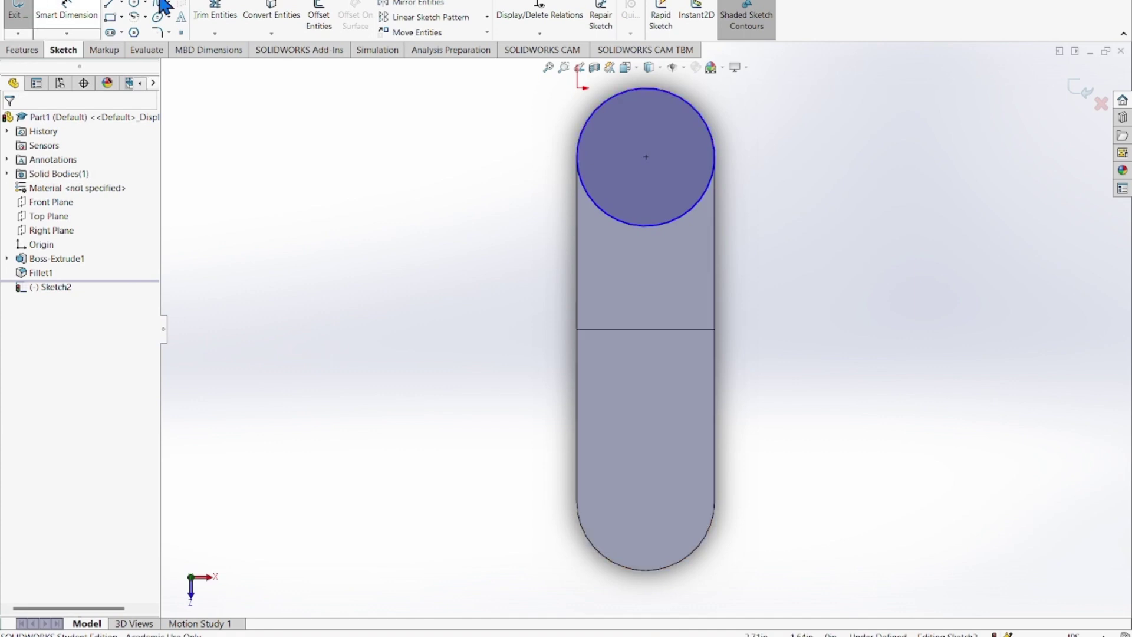
Undo the deletion of the Tangent relation and the Concentric relation added before it.
click(467, 4)
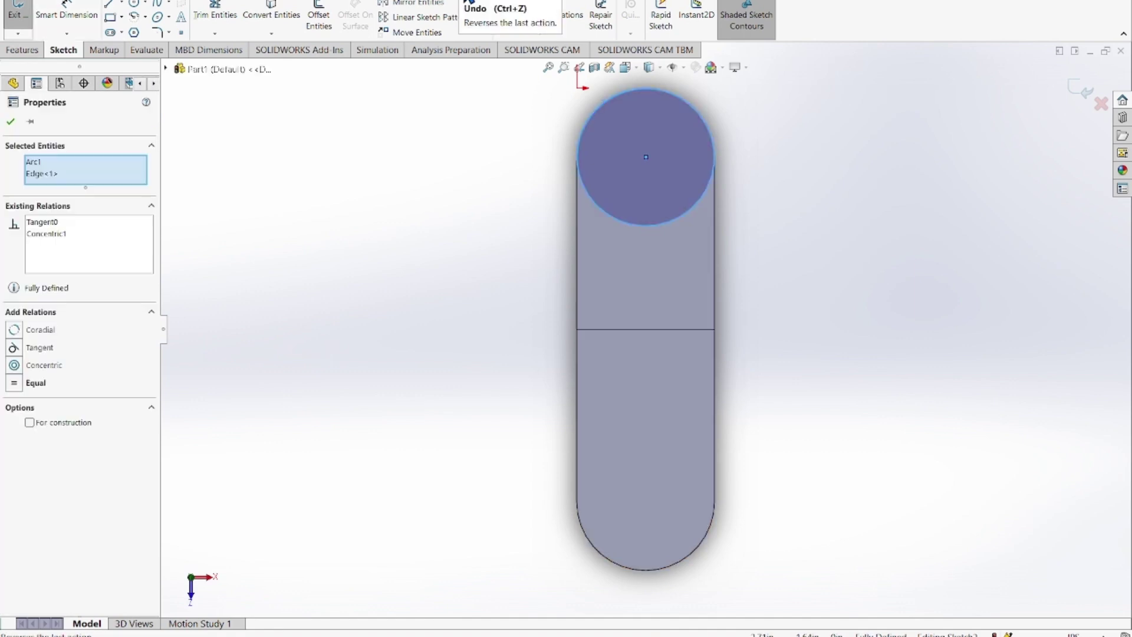
click(468, 3)
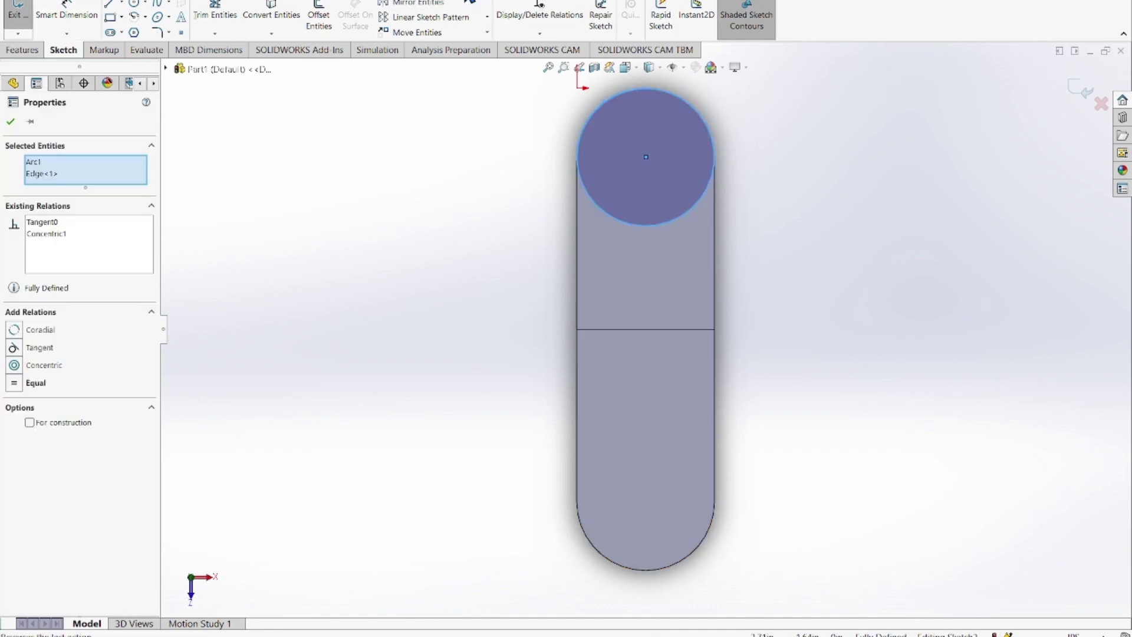
click(414, 218)
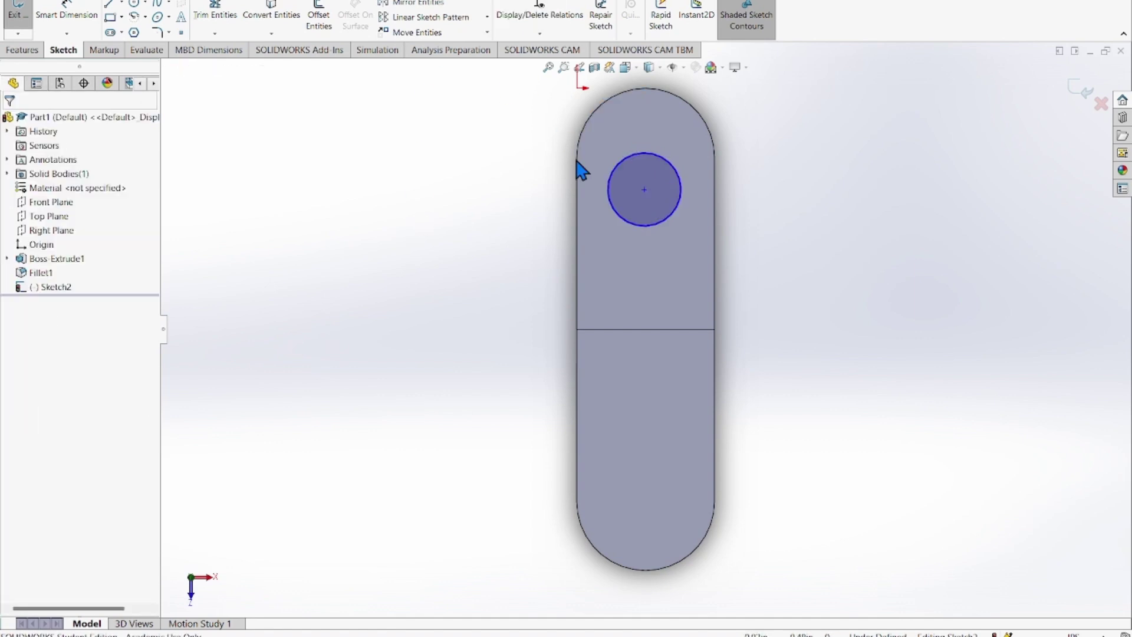
Try adding a Concentric relation between the circle and the lower arm's rounded edge, and undo it.
click(615, 172)
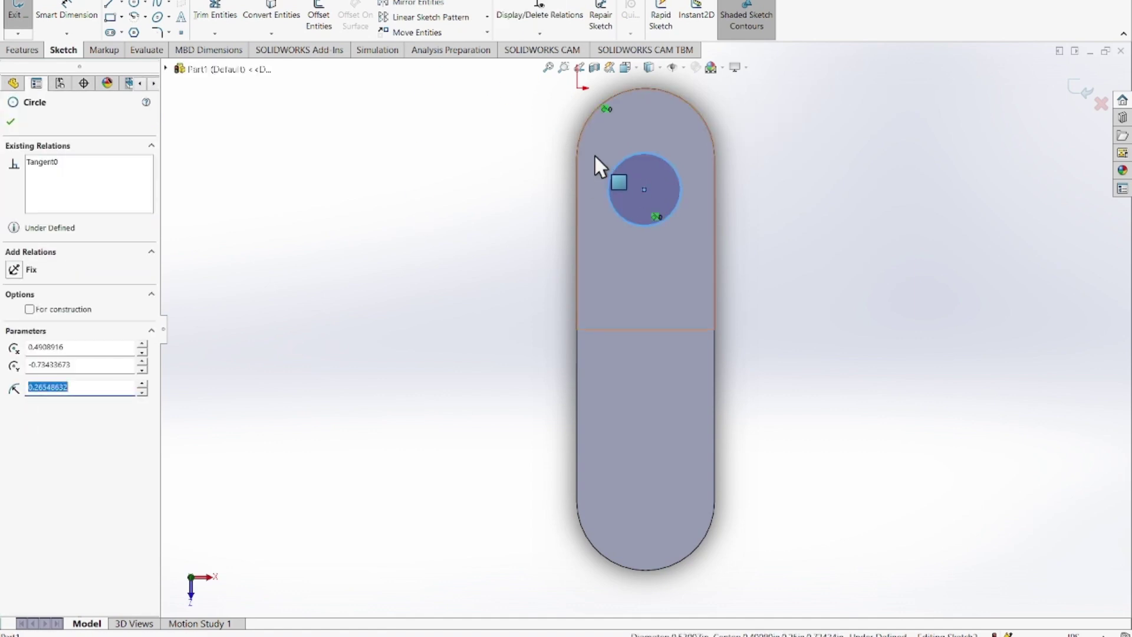
ctrl+click(591, 112)
ctrl+click(592, 112)
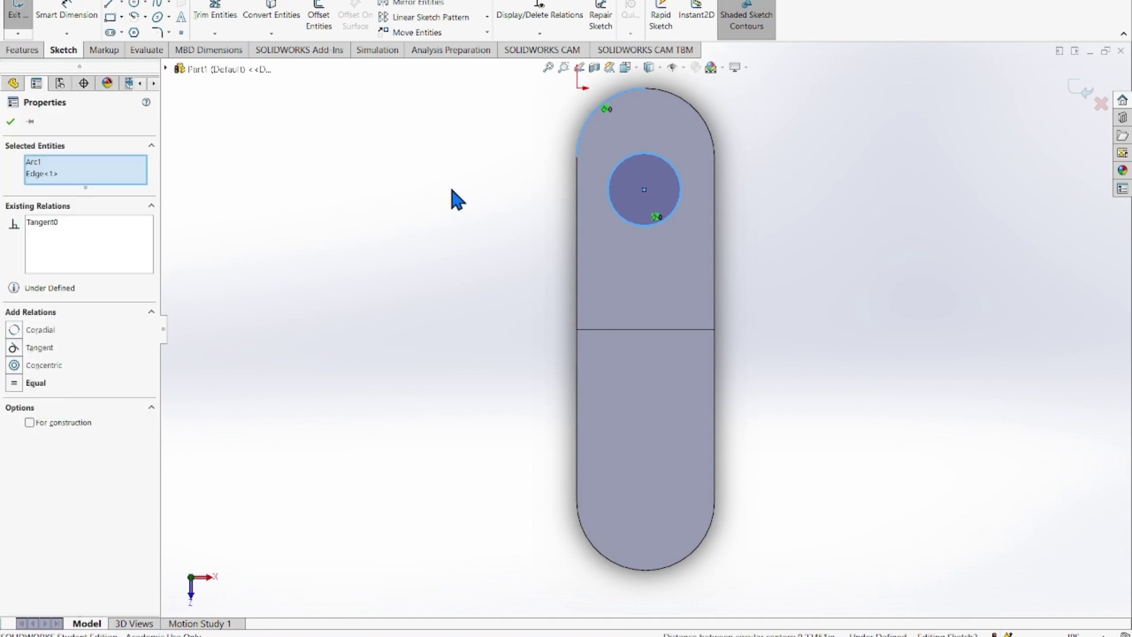
click(14, 365)
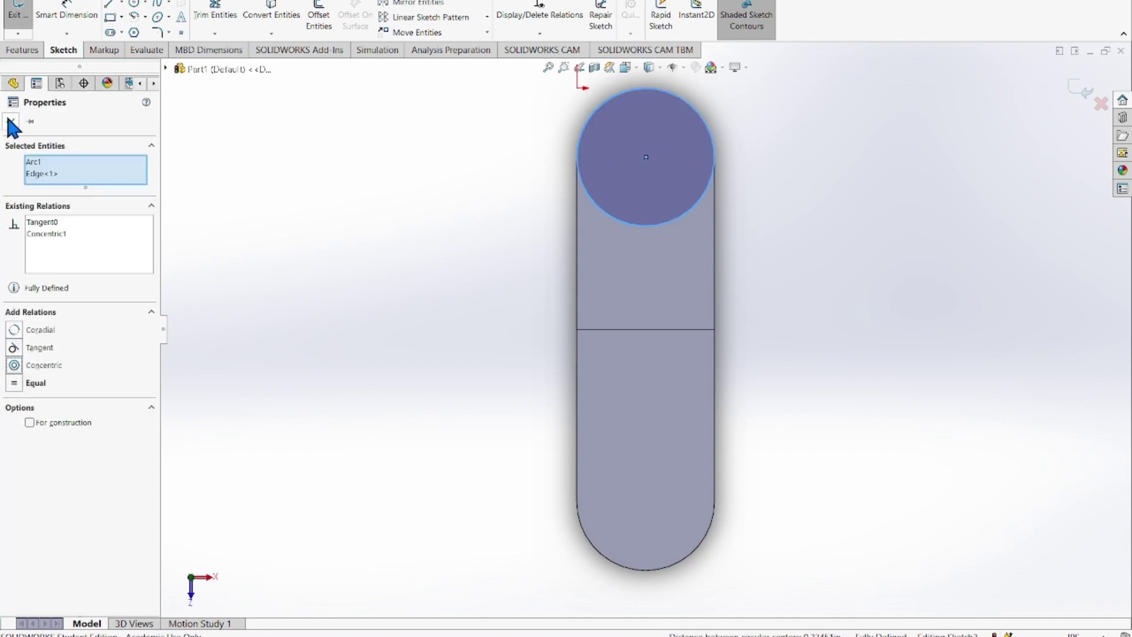
key(ctrl+z)
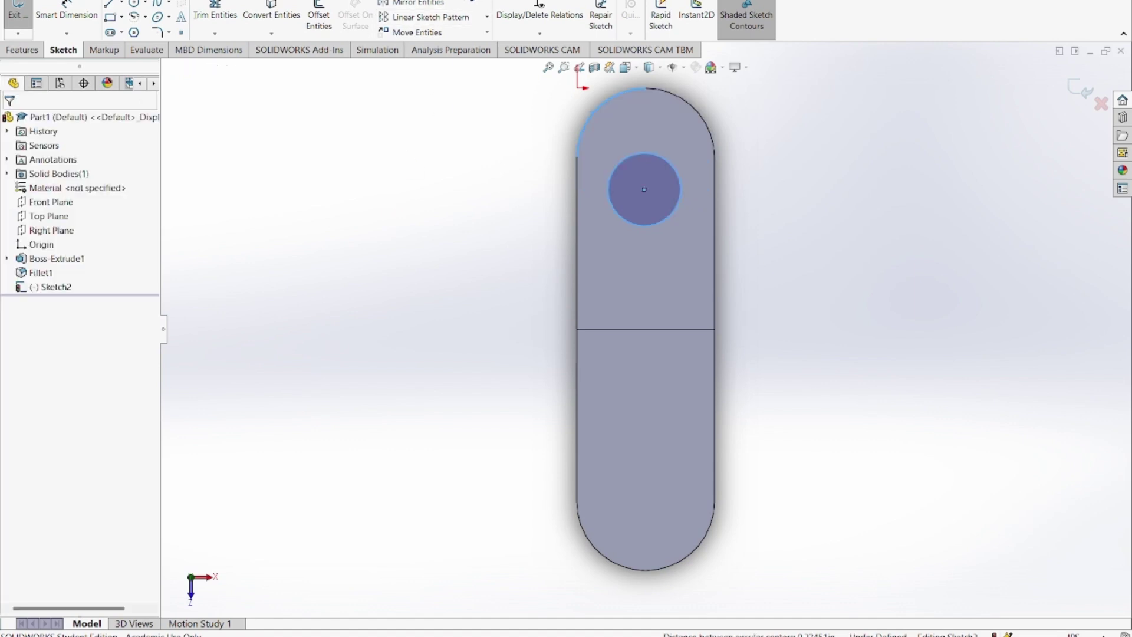
click(434, 230)
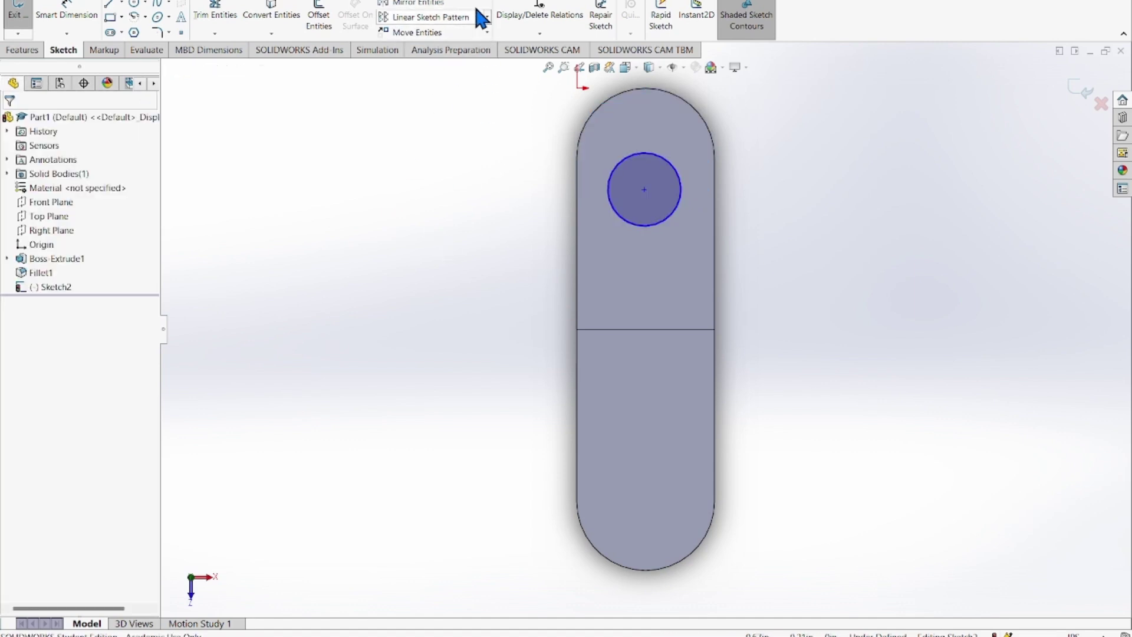
Replace the Tangent relation between the circle and the lower arm's rounded edge with a Concentric relation.
click(638, 155)
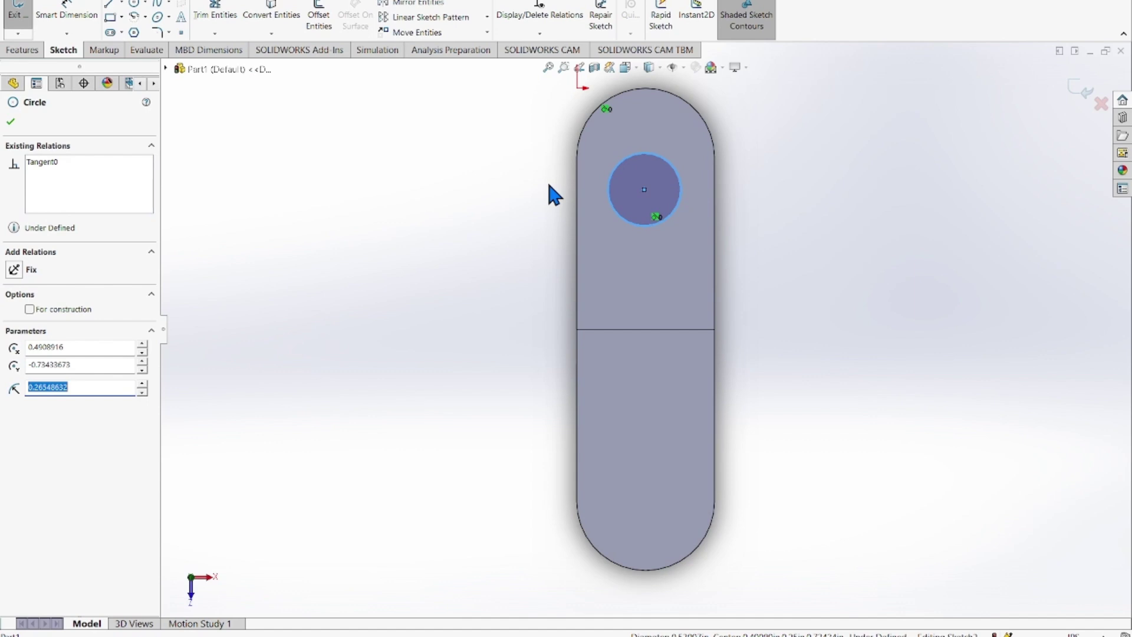
ctrl+click(589, 120)
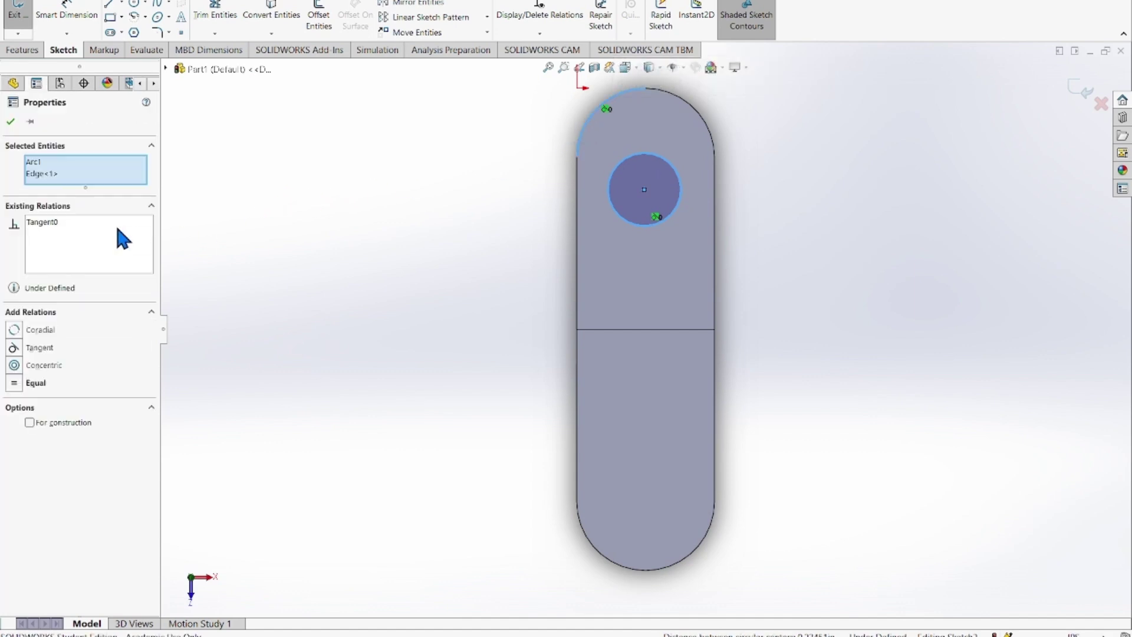
right_click(77, 224)
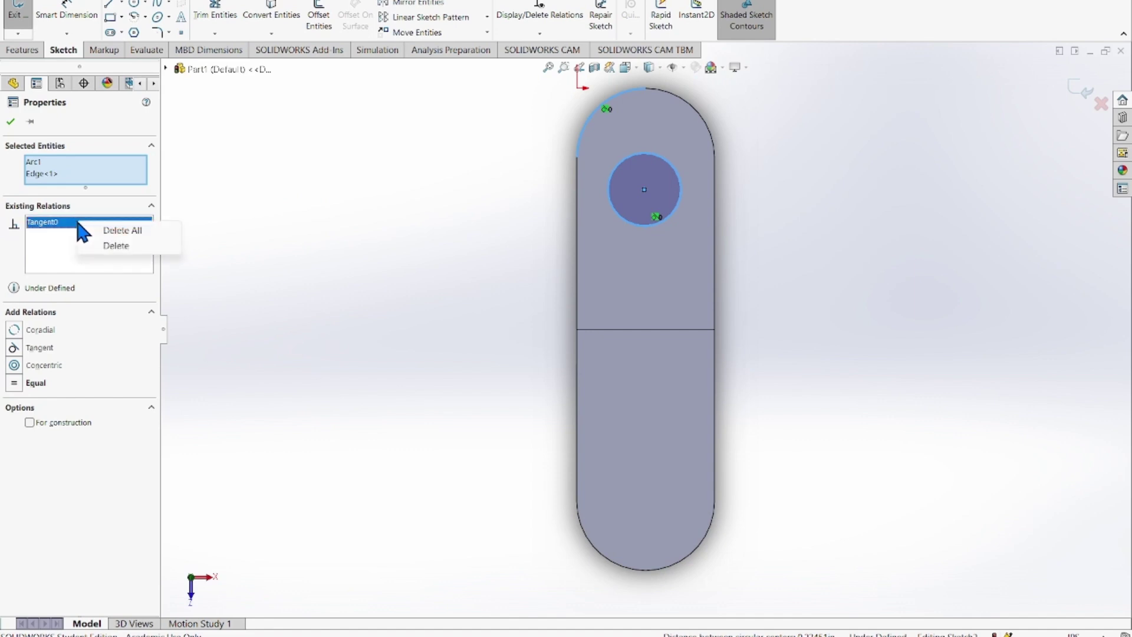
click(133, 240)
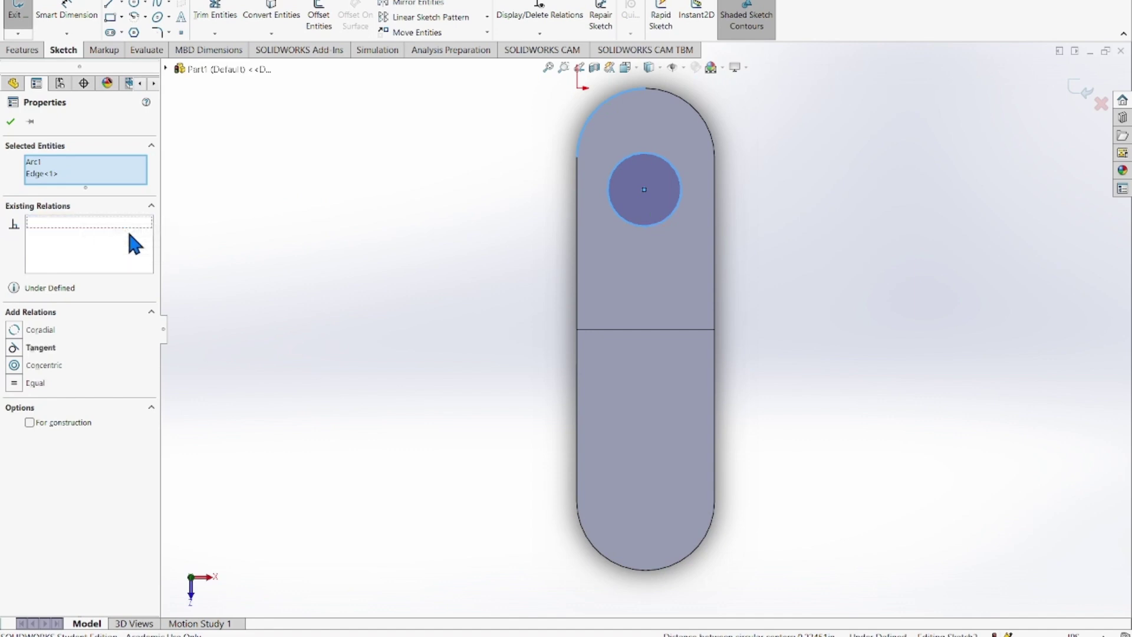
click(14, 365)
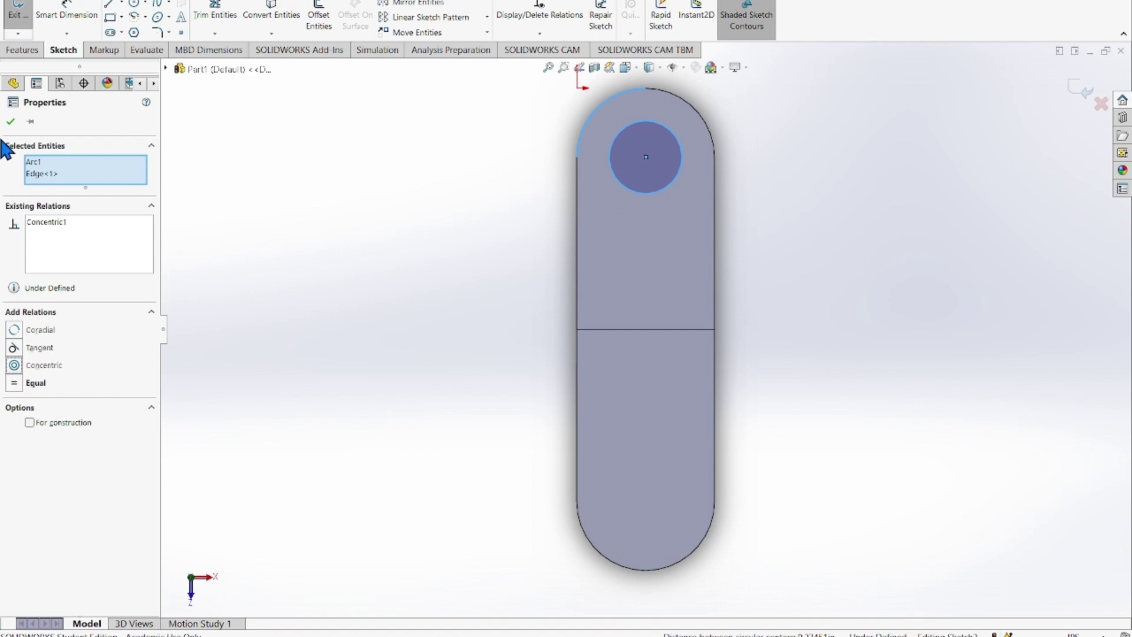
click(10, 122)
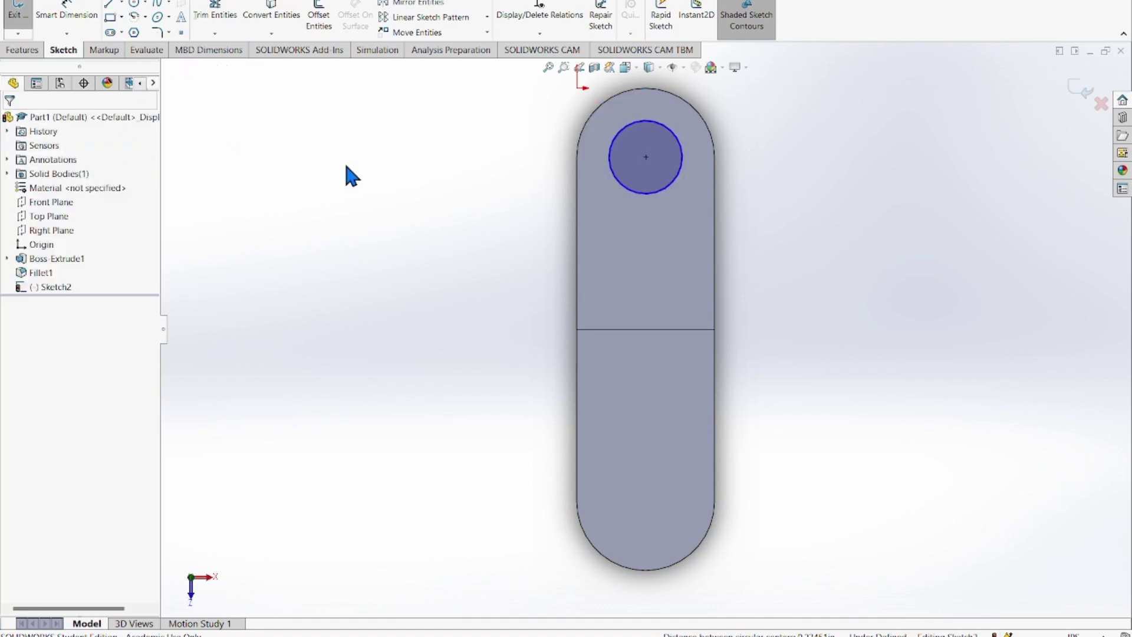
Dimension the circle on the lower arm to a 0.5 in diameter and exit the sketch.
click(66, 16)
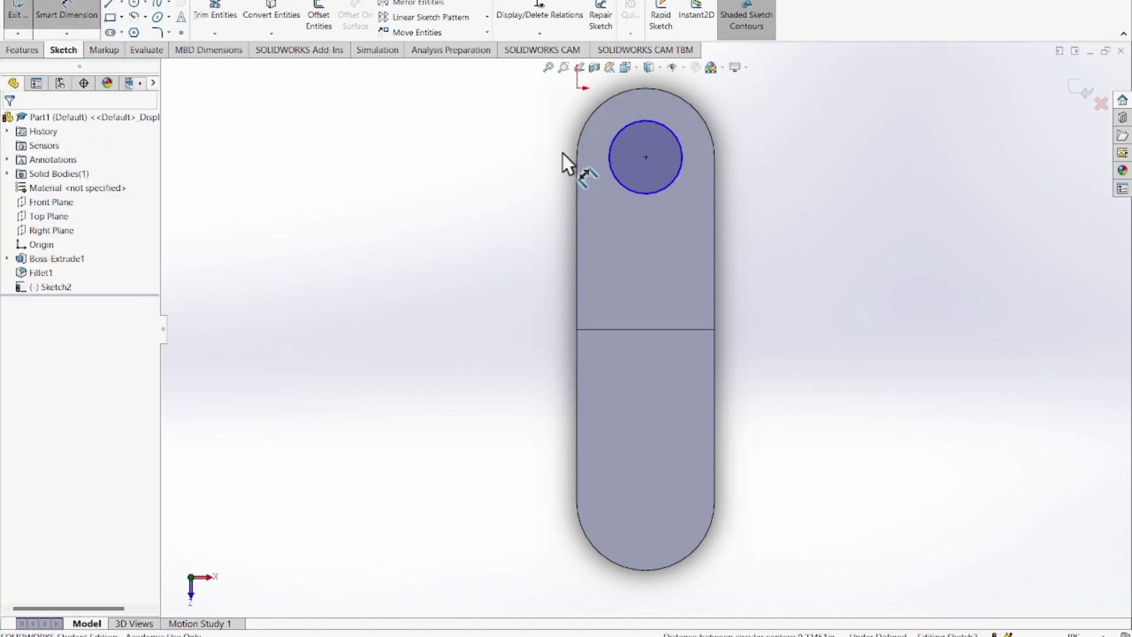
click(641, 192)
click(808, 224)
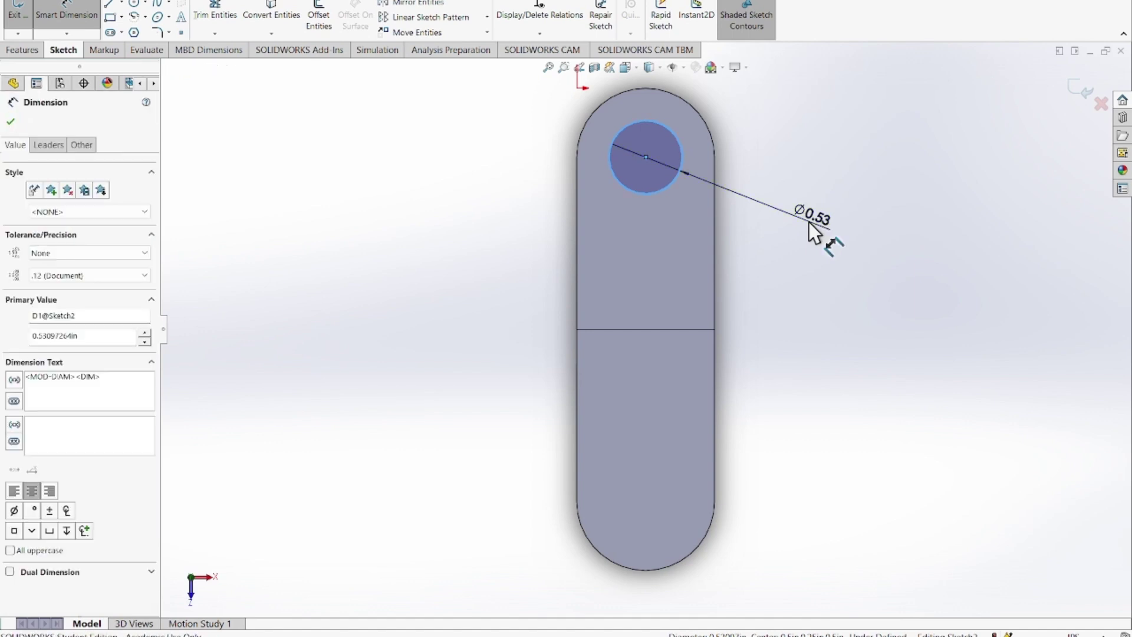
text(0.)
text(5)
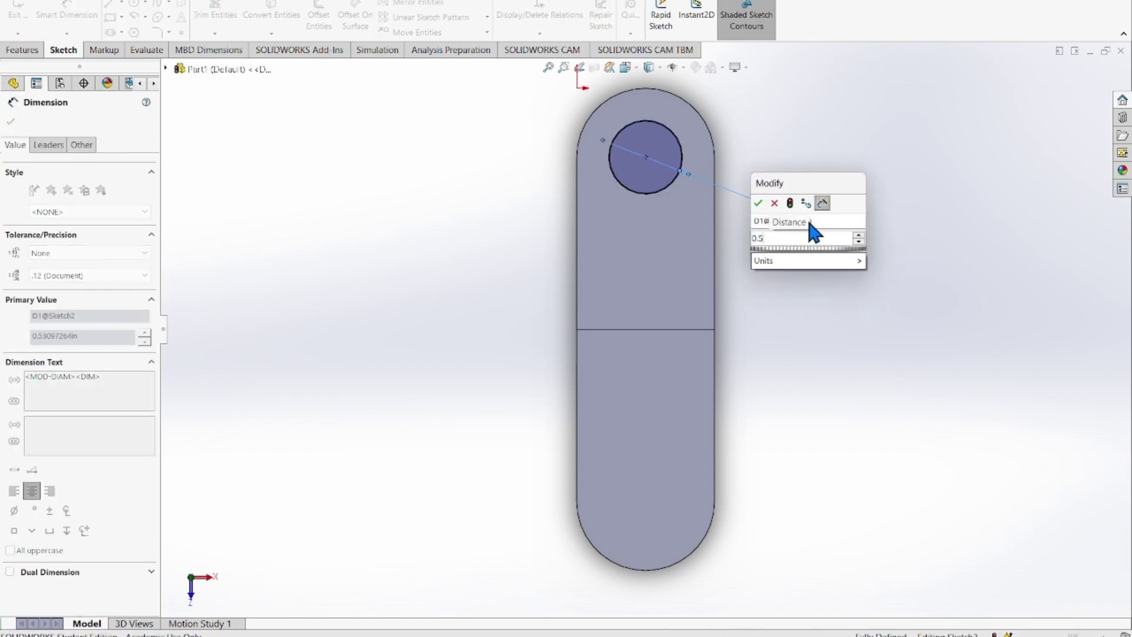
key(Return)
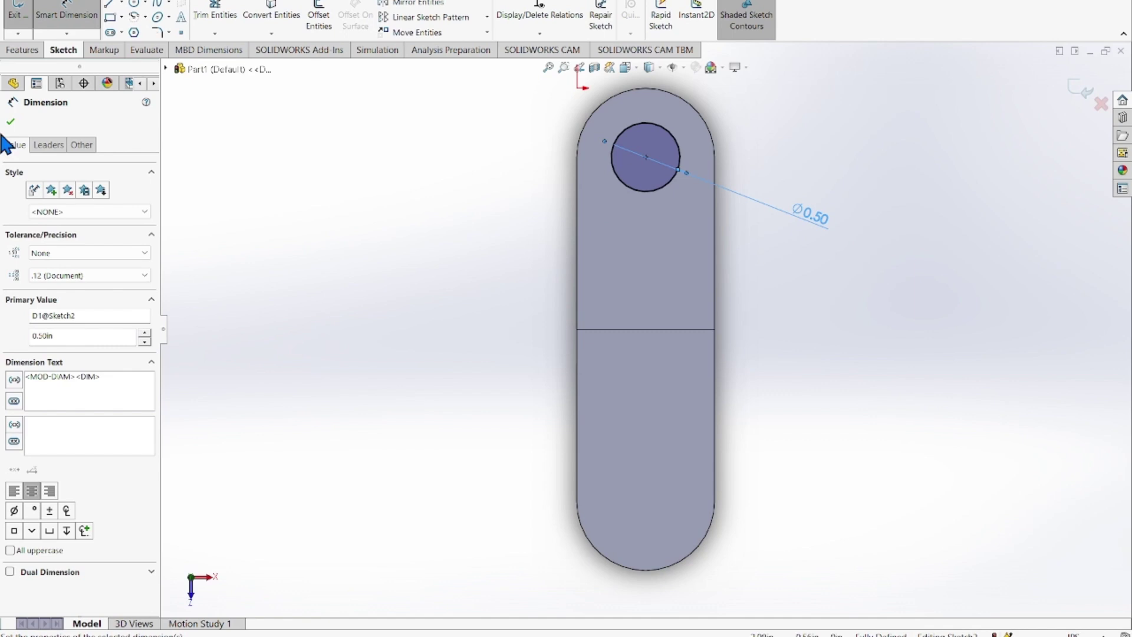
click(11, 121)
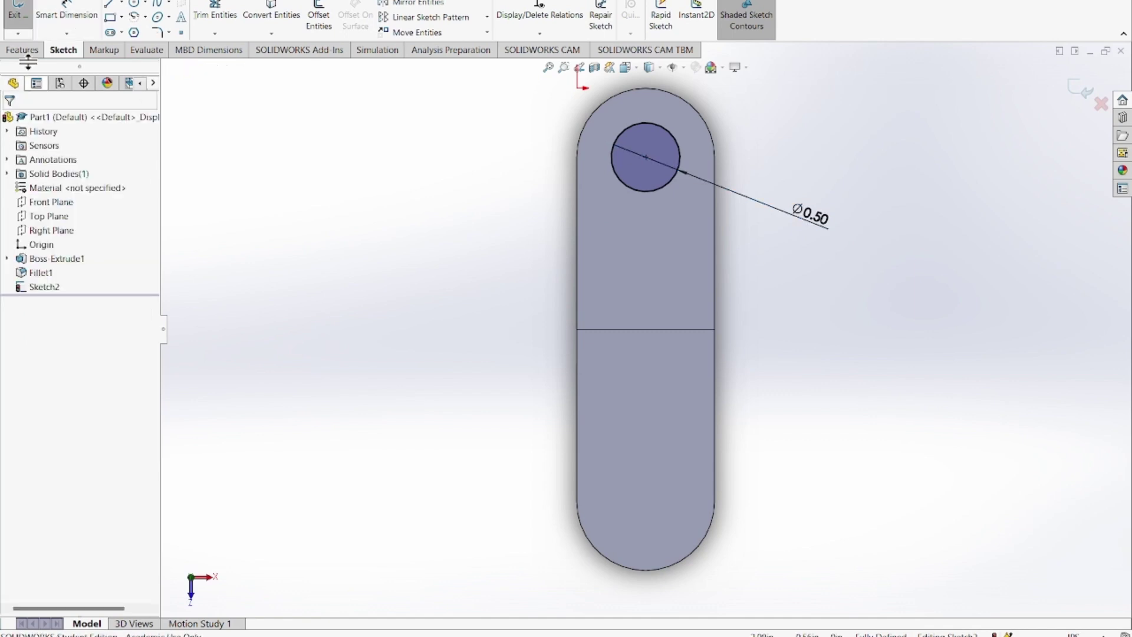
click(17, 13)
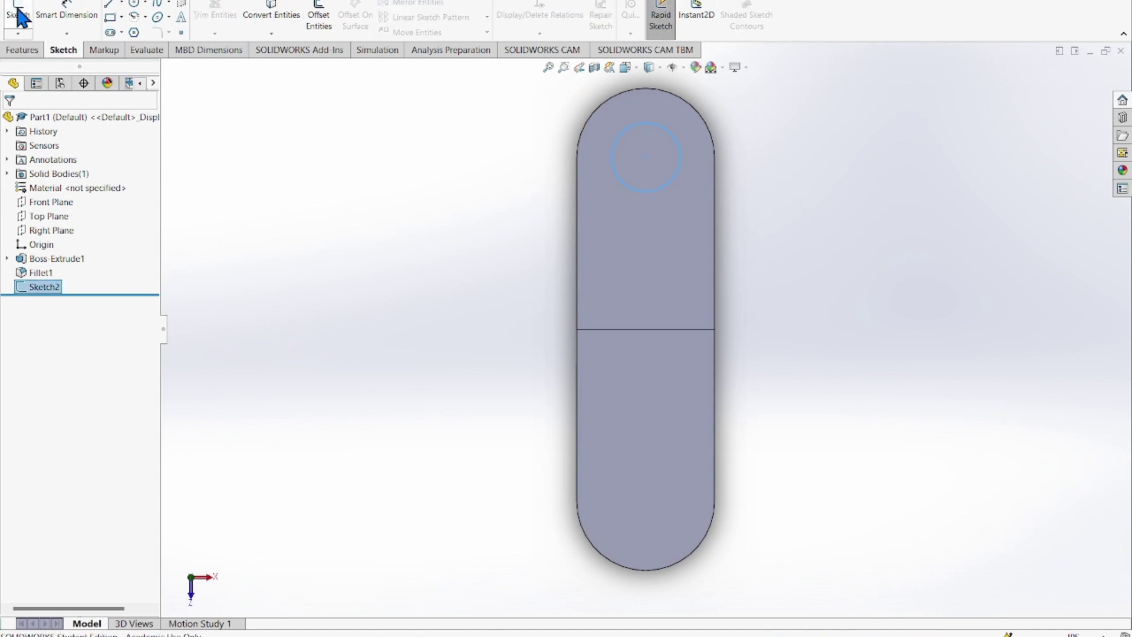
Cut the circle sketch through the lower arm with an Extruded Cut set to Through All.
click(31, 50)
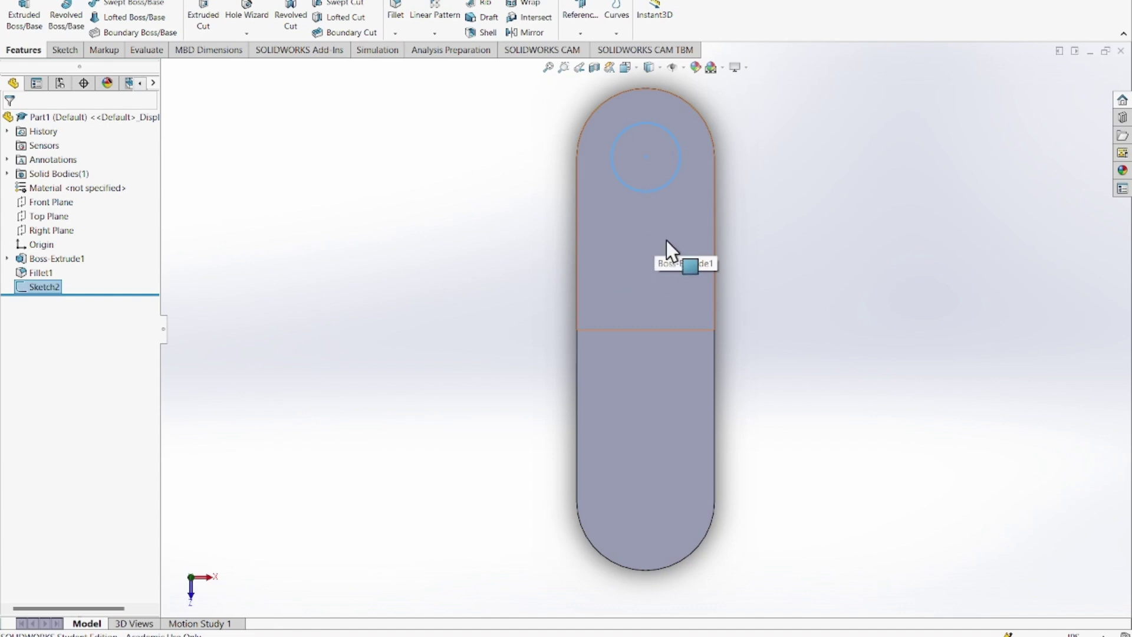
click(203, 13)
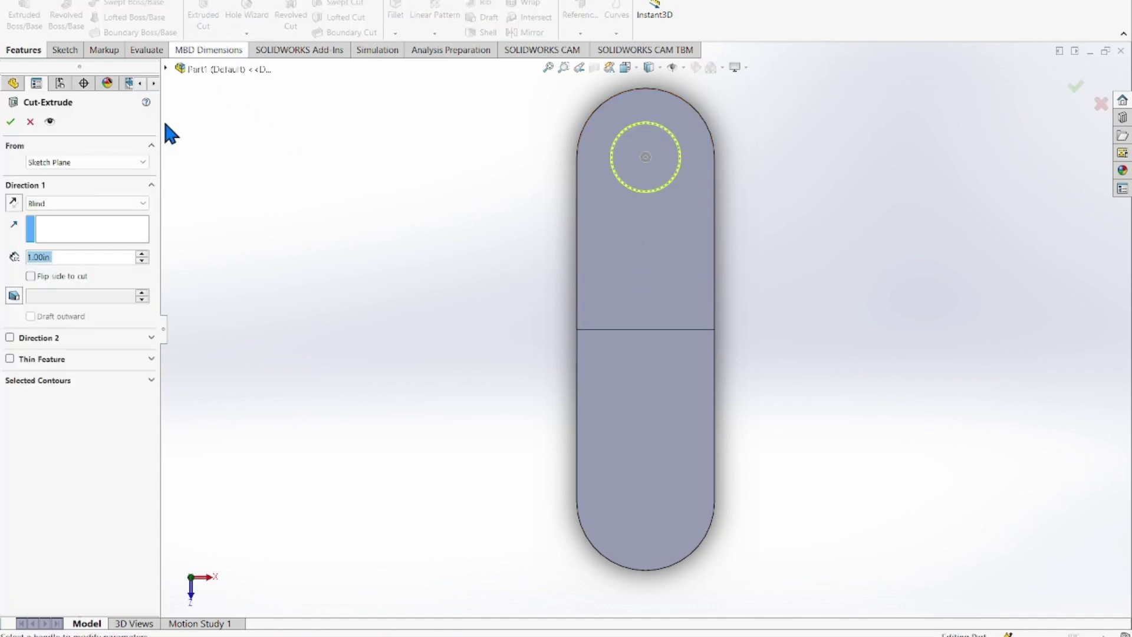
click(81, 202)
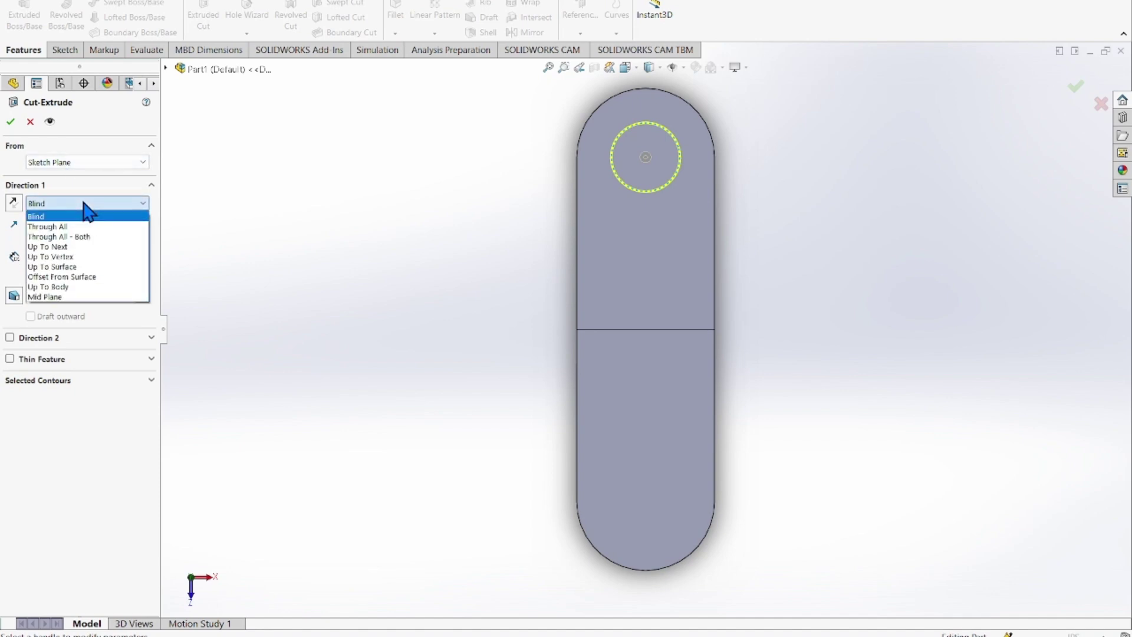
click(76, 226)
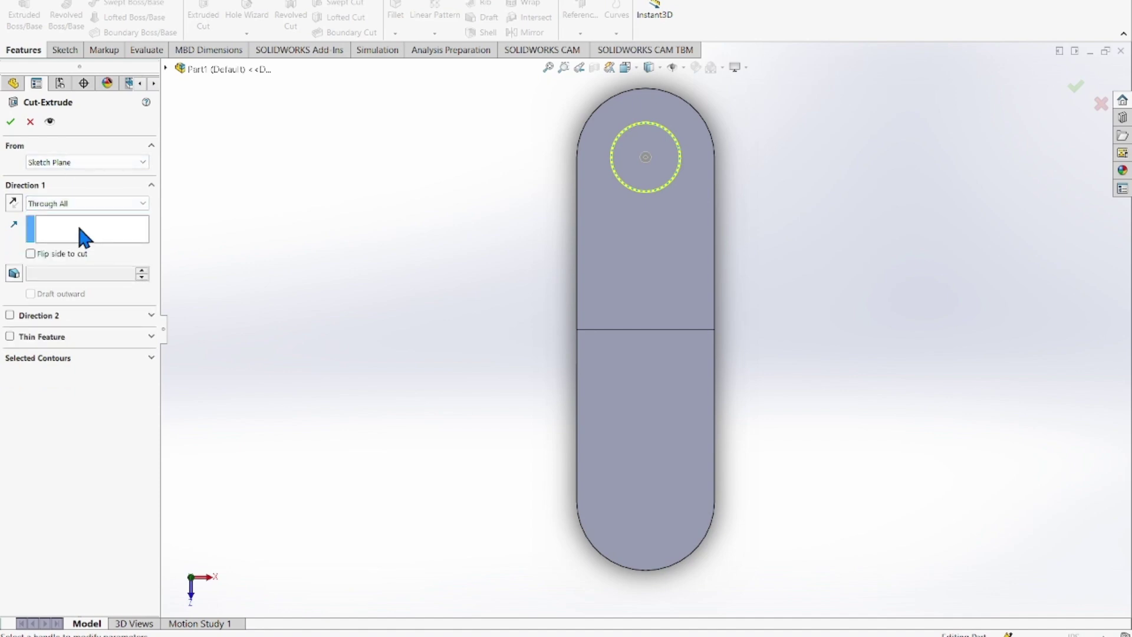
click(11, 125)
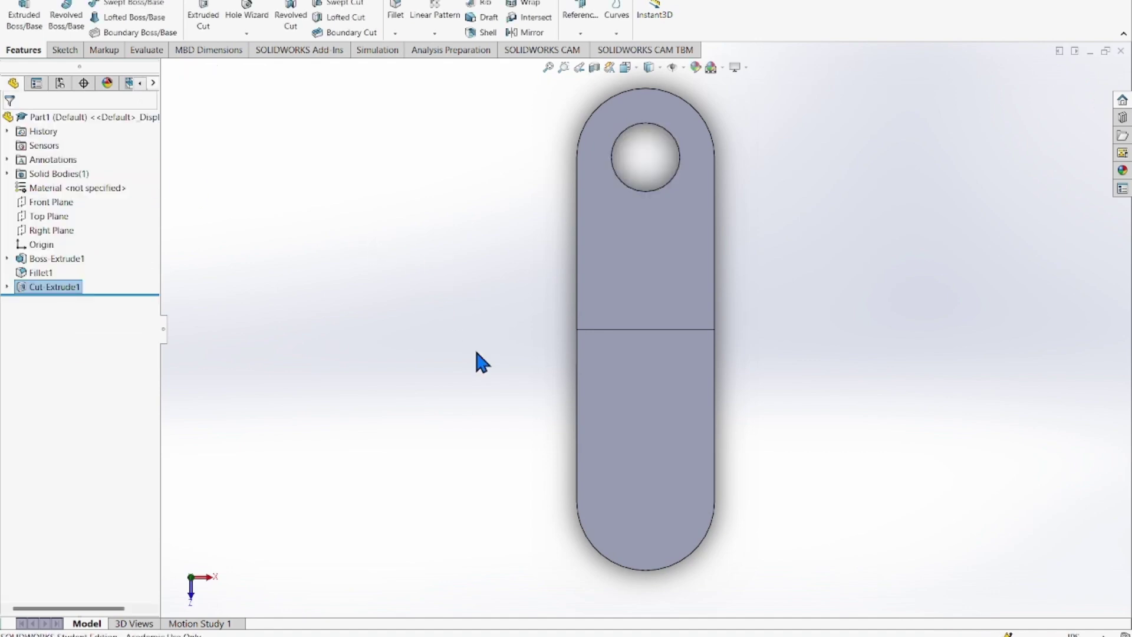
Start a new sketch on the top face of the upper arm.
middle_drag(475, 354, 433, 266)
scroll(725, 333, down, 3)
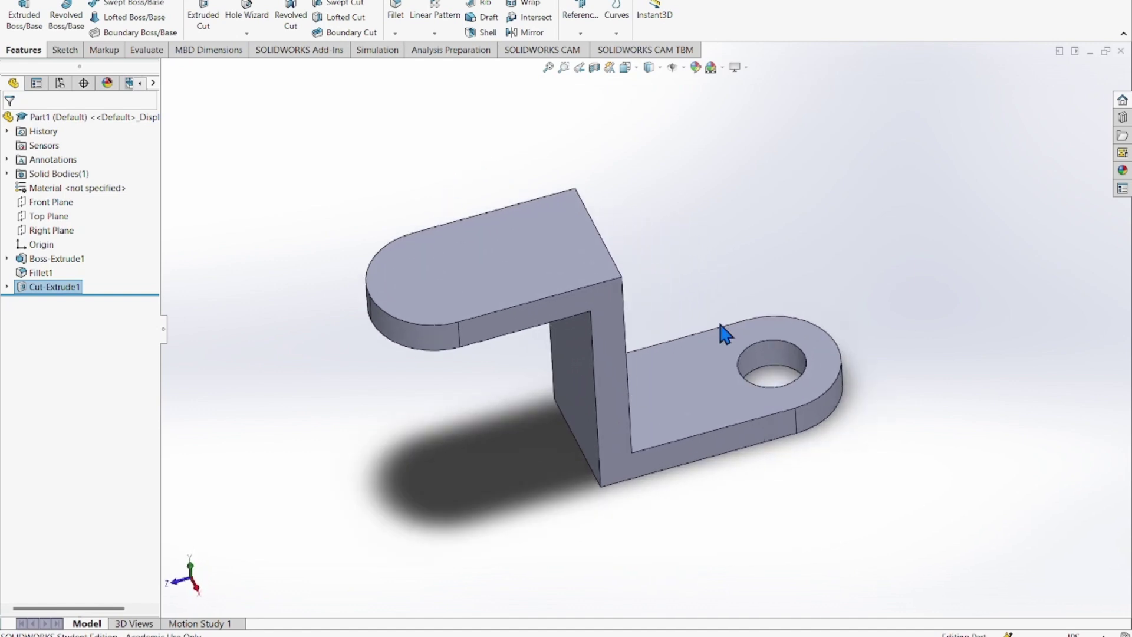
click(65, 50)
click(18, 17)
click(462, 306)
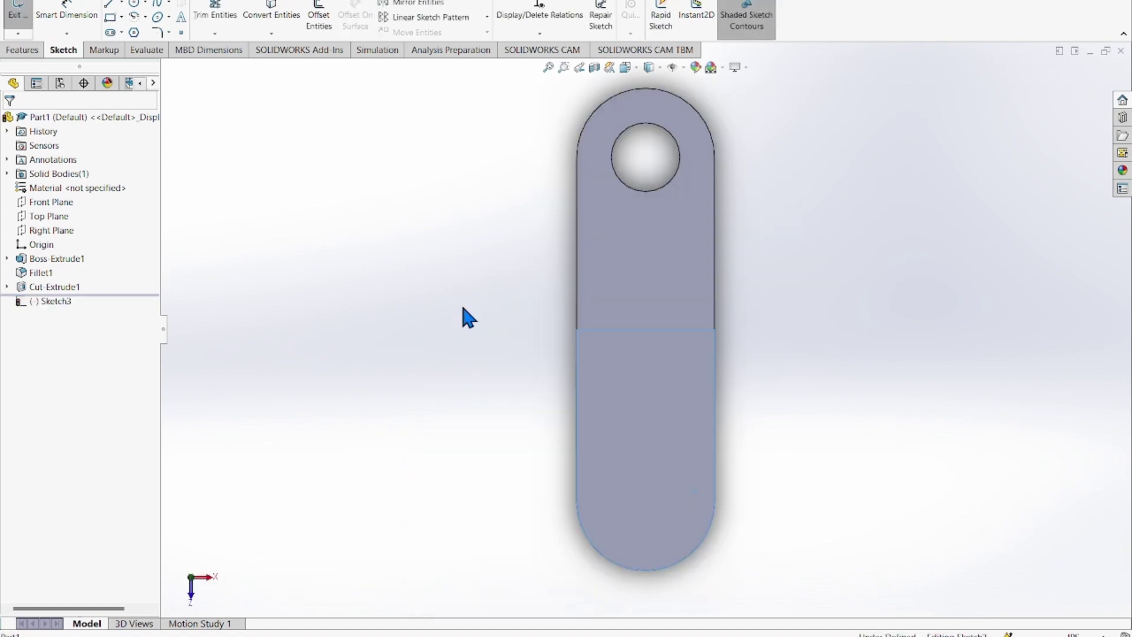
Sketch a circle on the upper arm near the center of its rounded end.
click(134, 4)
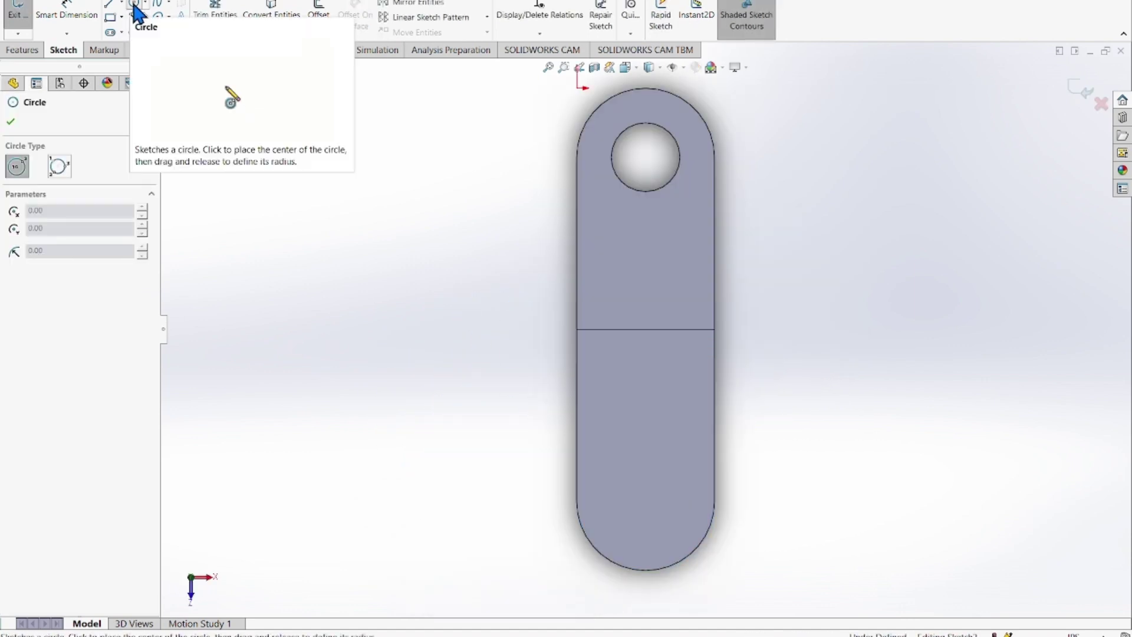
click(648, 494)
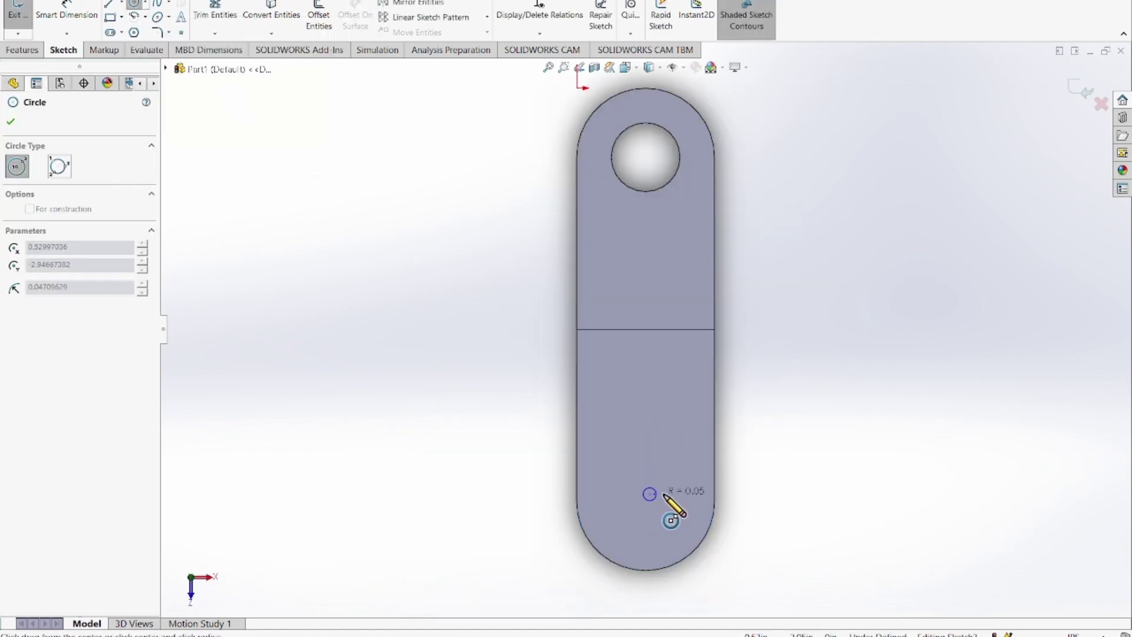
click(689, 496)
key(Escape)
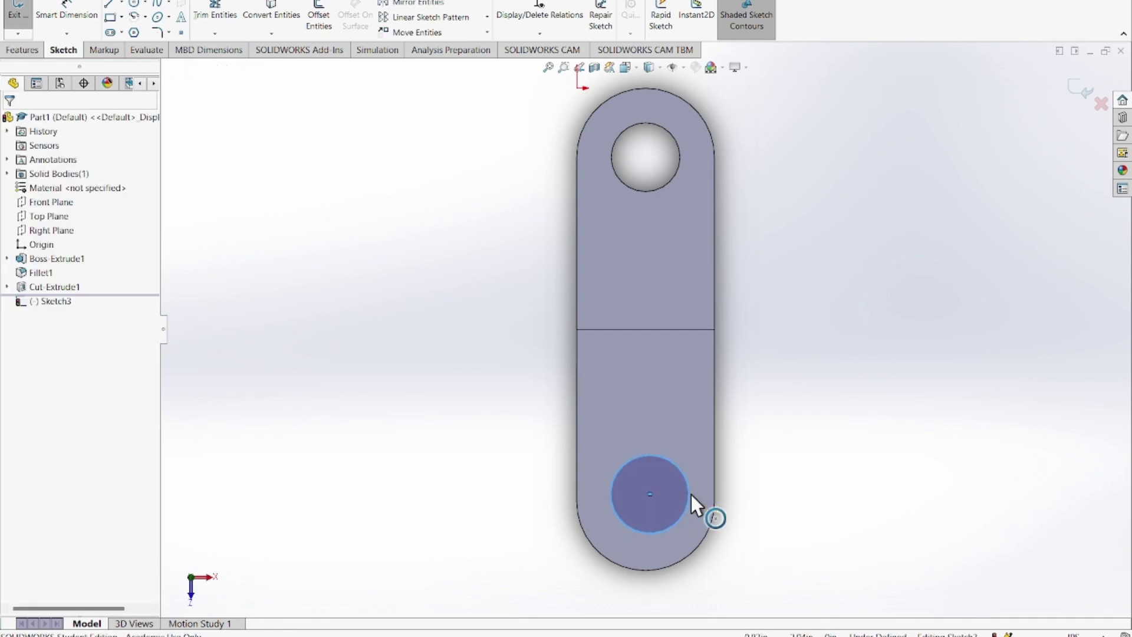
Add a Concentric relation between the new circle and the upper arm's rounded edge.
ctrl+click(678, 562)
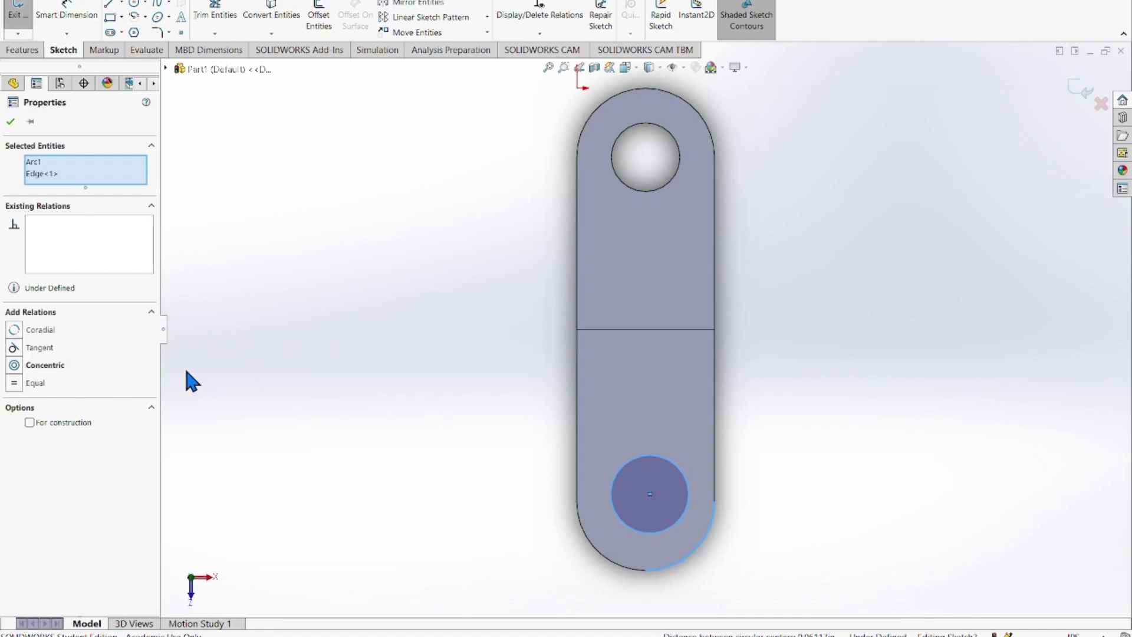
click(14, 366)
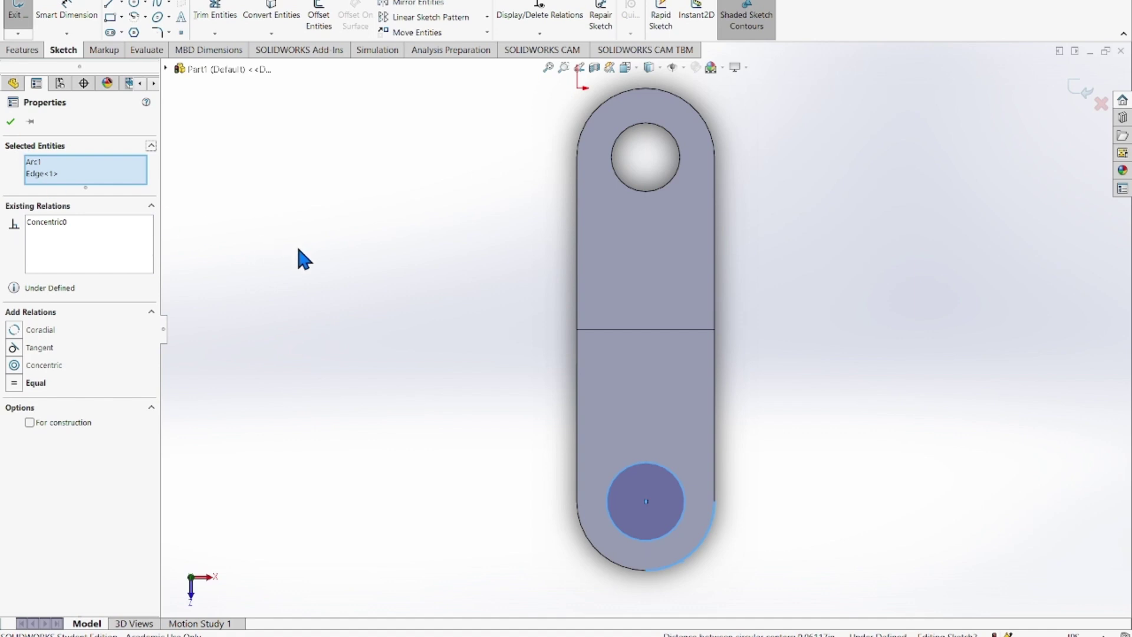
click(11, 121)
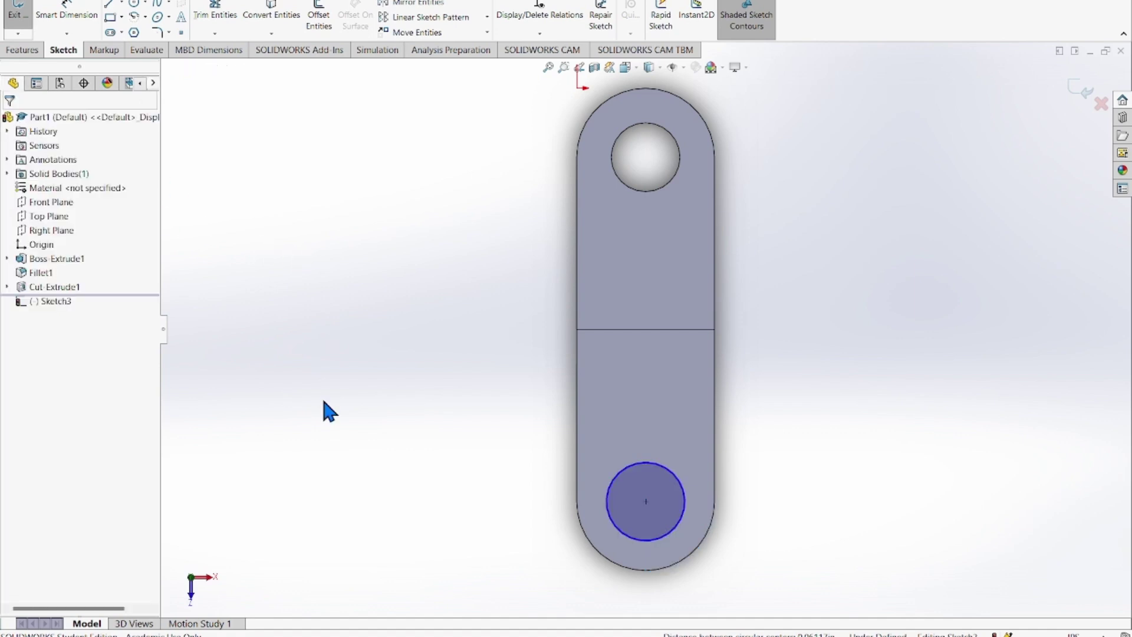
Replace the circle on the upper arm with a sketch point at the center of the rounded end, and close the sketch.
click(640, 485)
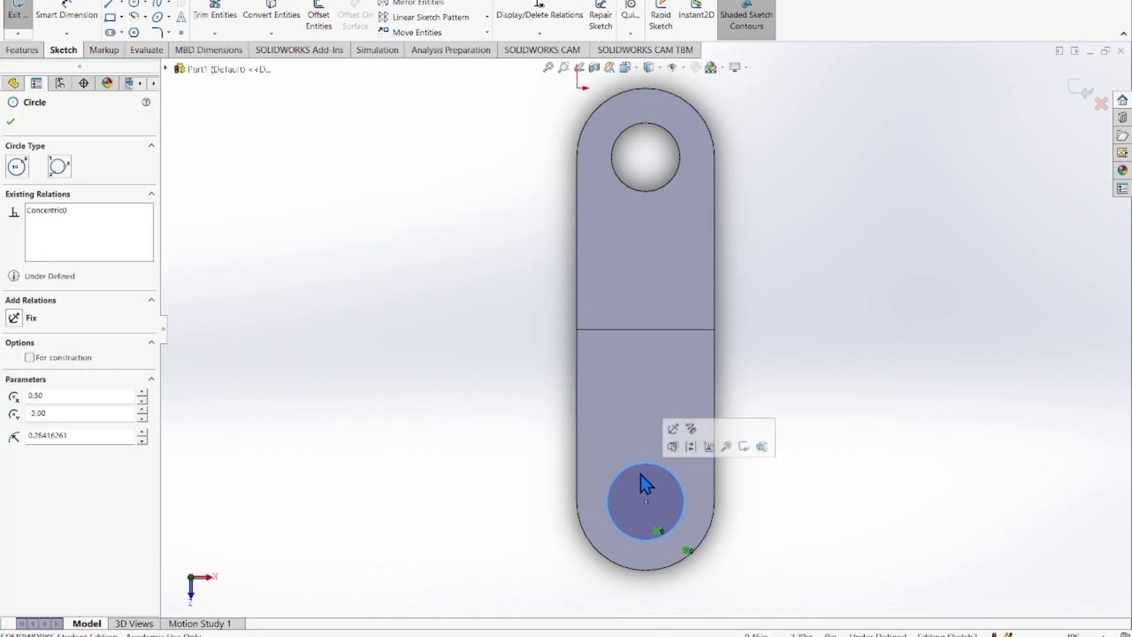
key(Delete)
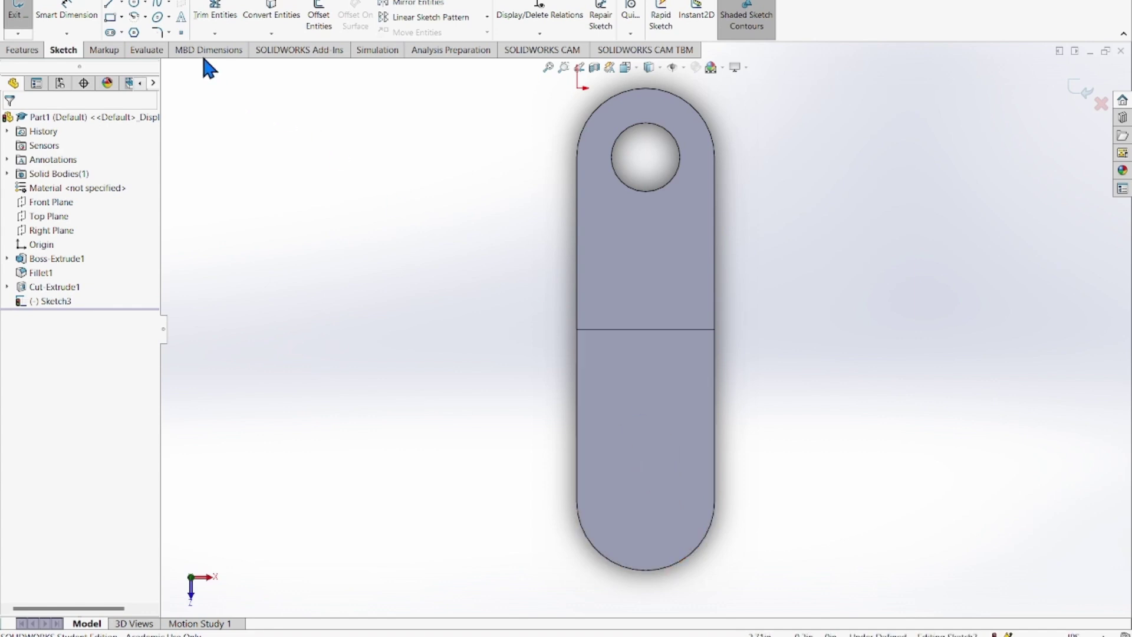
click(181, 33)
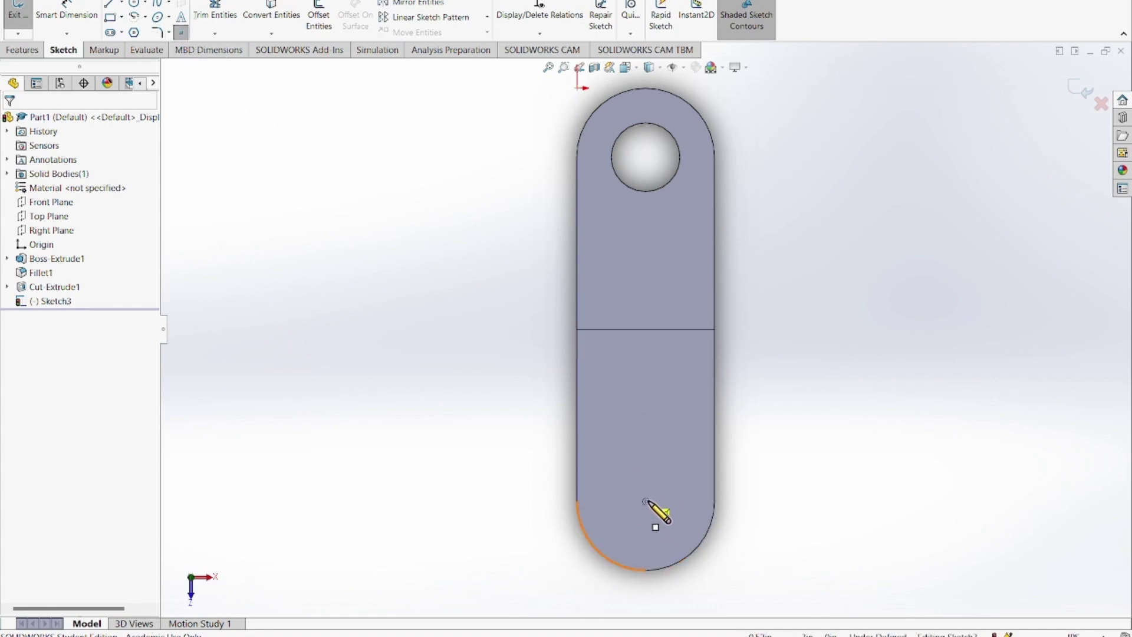
click(646, 570)
click(645, 501)
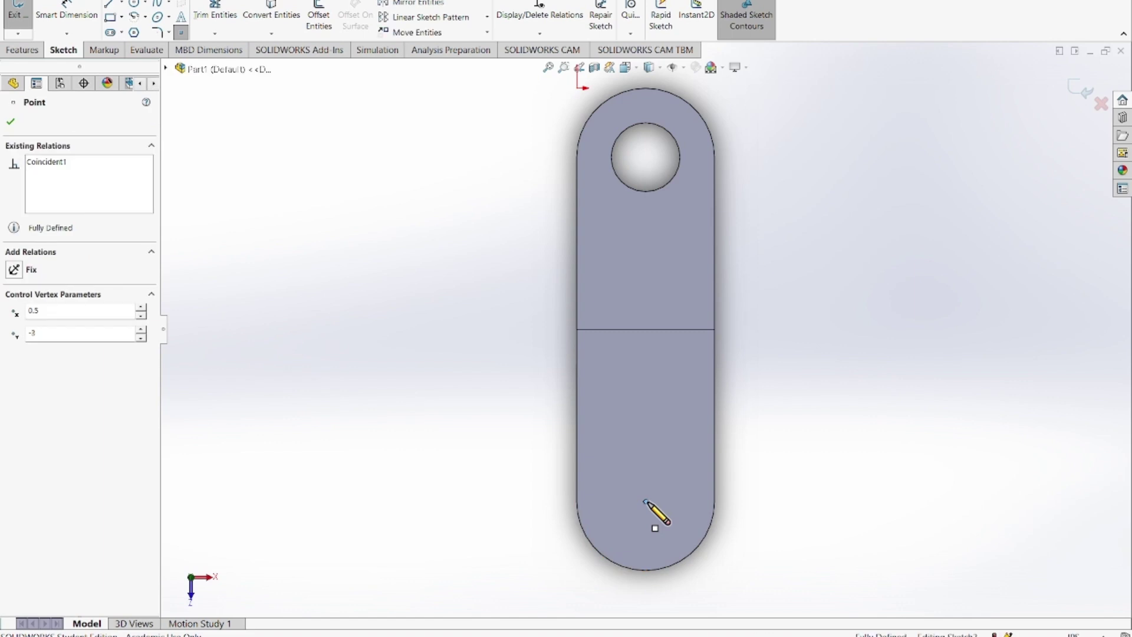
click(11, 121)
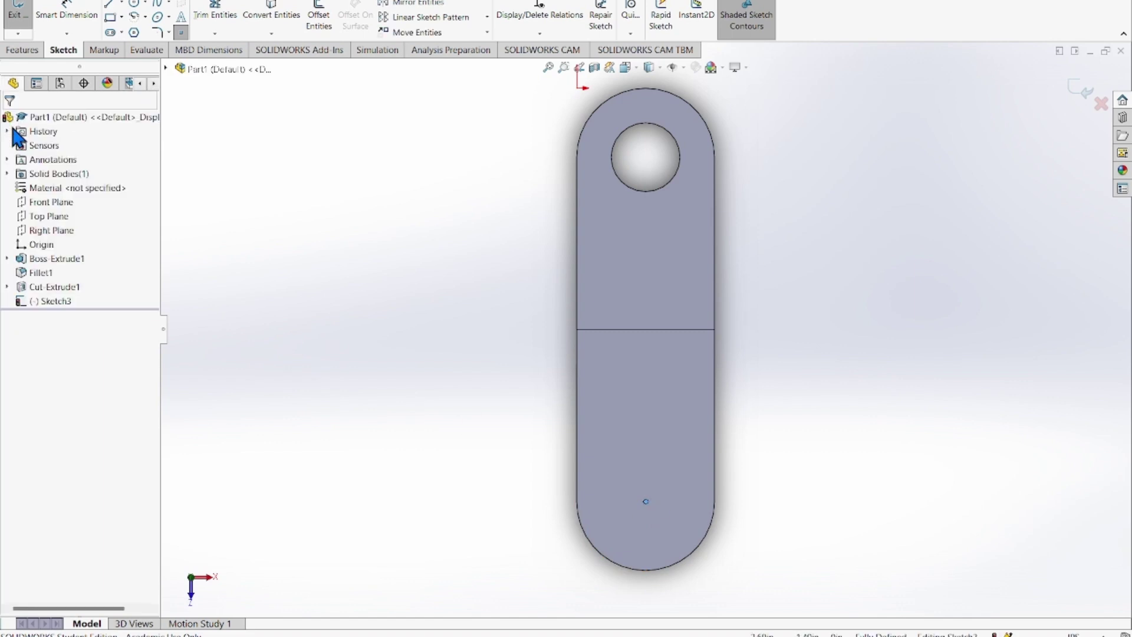
click(17, 13)
Start a Hole Wizard hole at the sketch point on the upper arm.
click(23, 48)
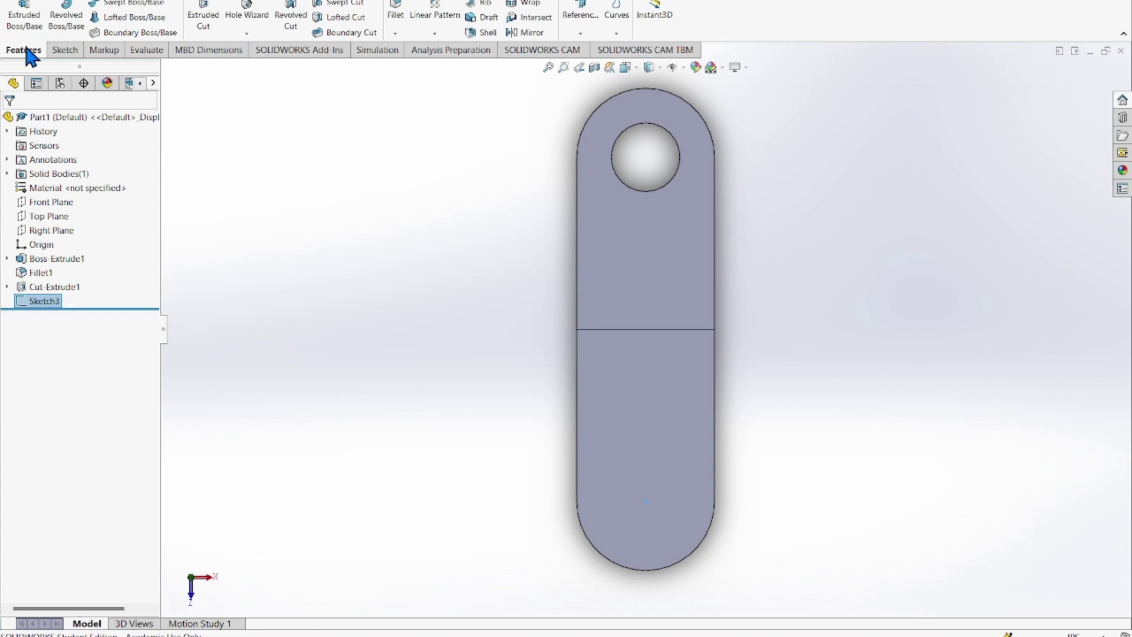
click(249, 9)
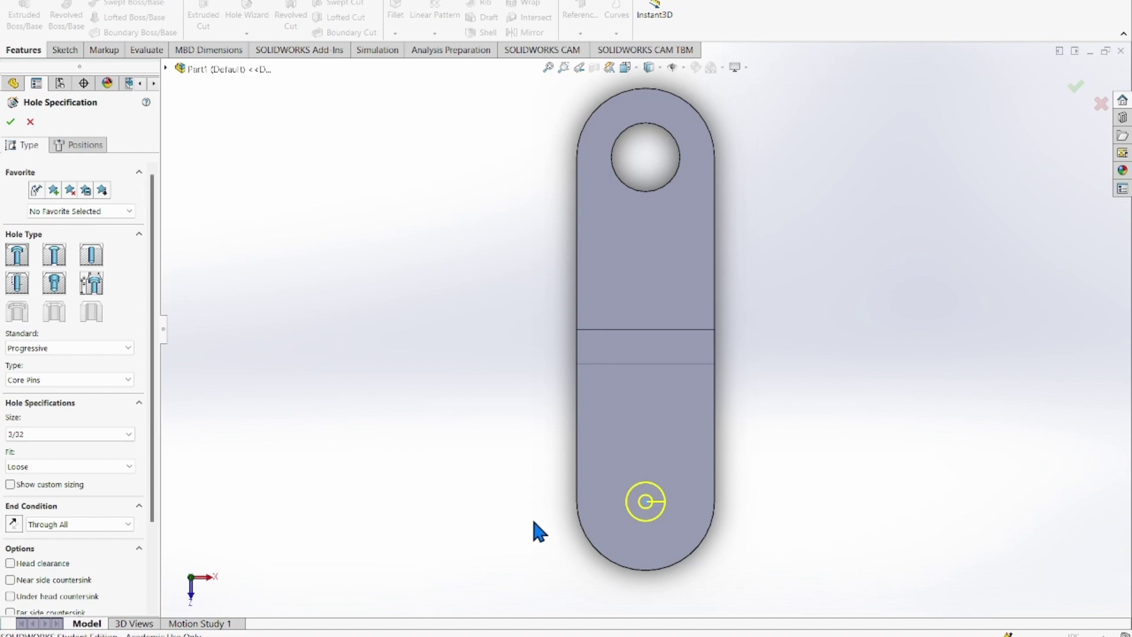
middle_drag(533, 523, 457, 354)
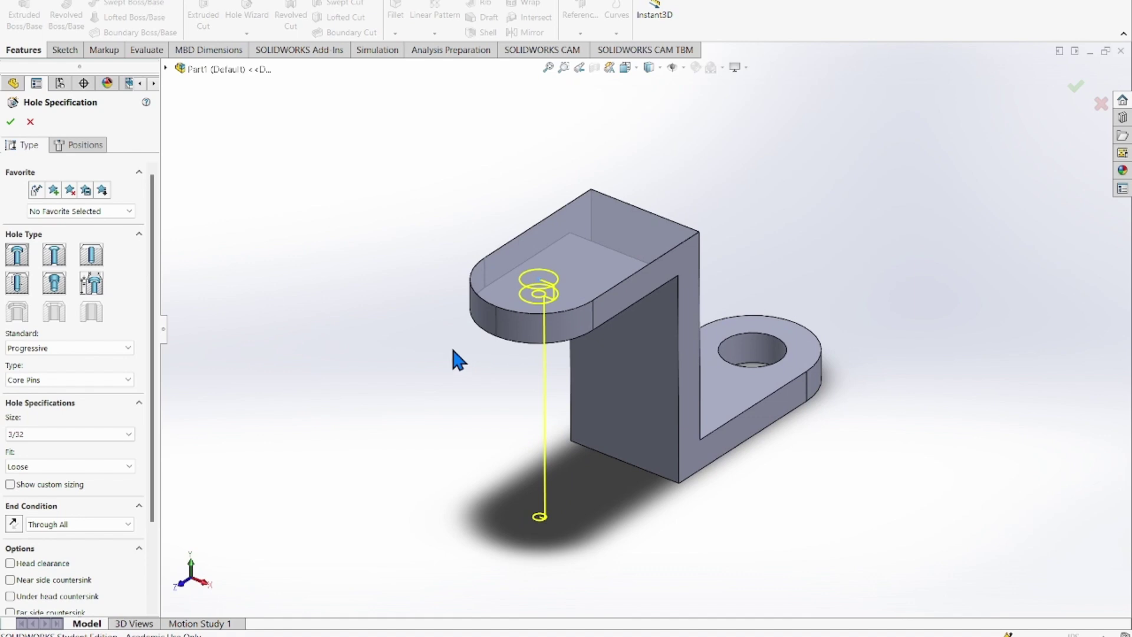
scroll(577, 283, down, 3)
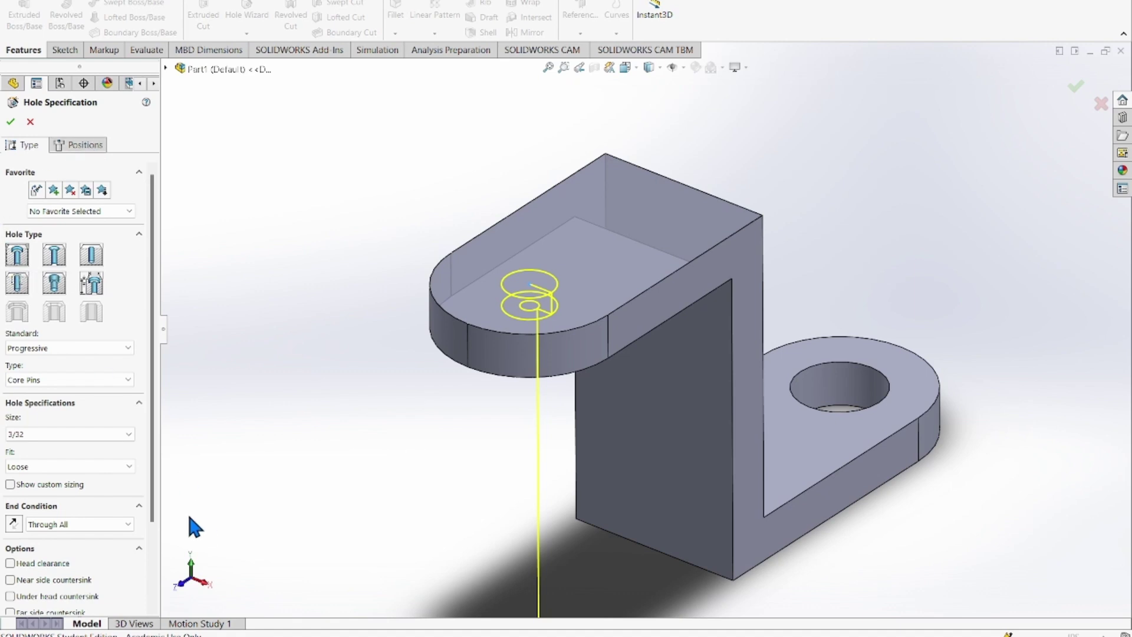
click(151, 525)
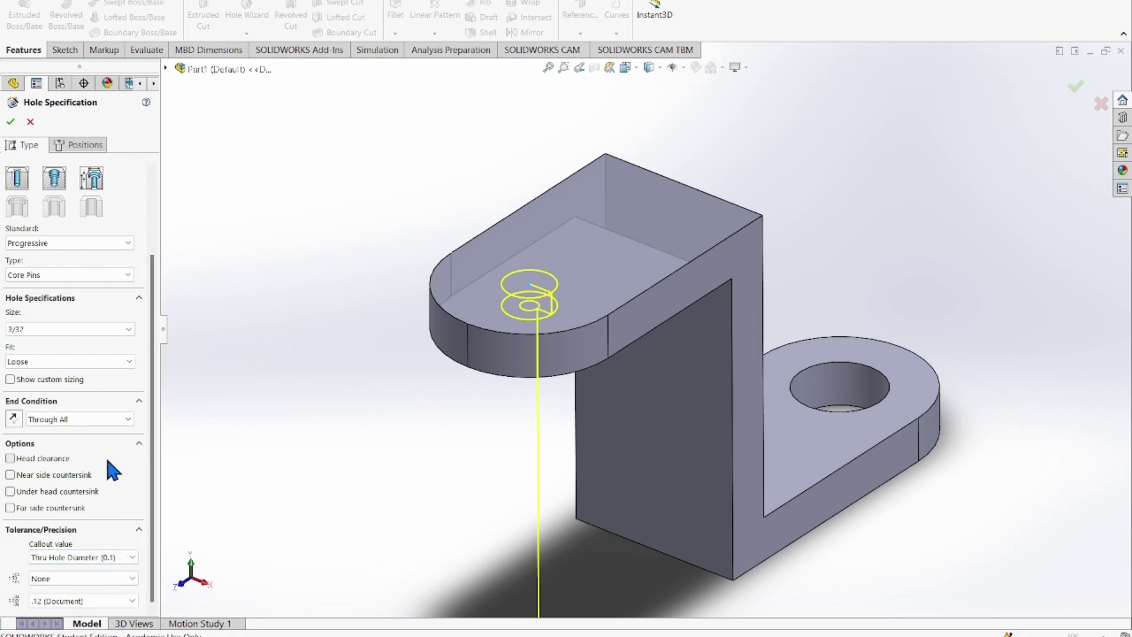
scroll(115, 318, up, 5)
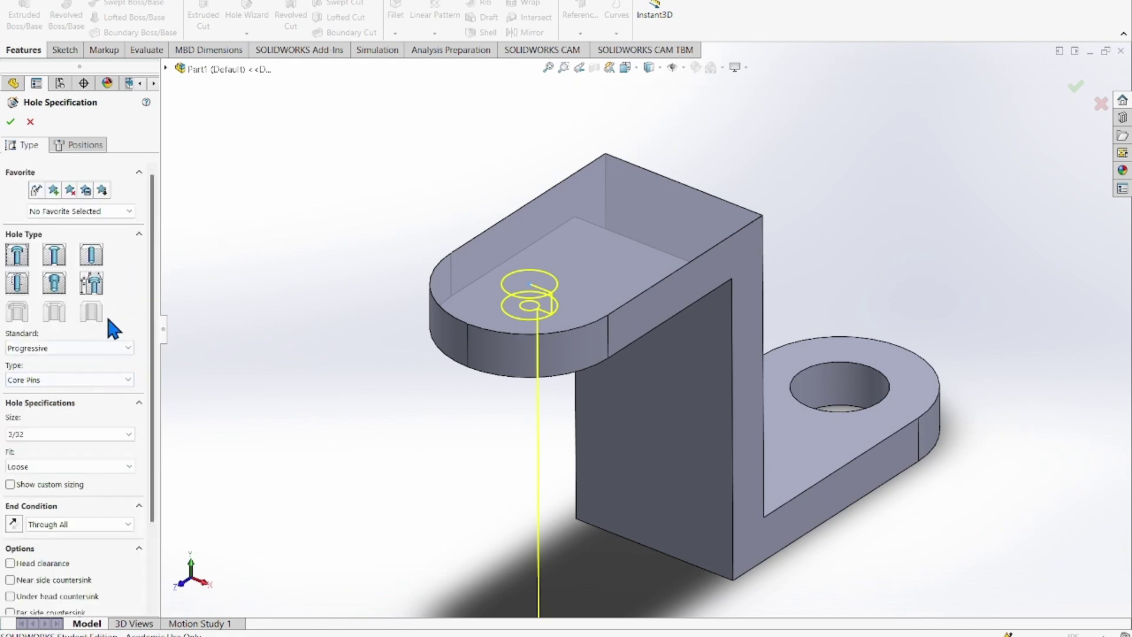
Try the legacy hole type with the Tapered, Counterbored and Countersunk profiles.
click(91, 278)
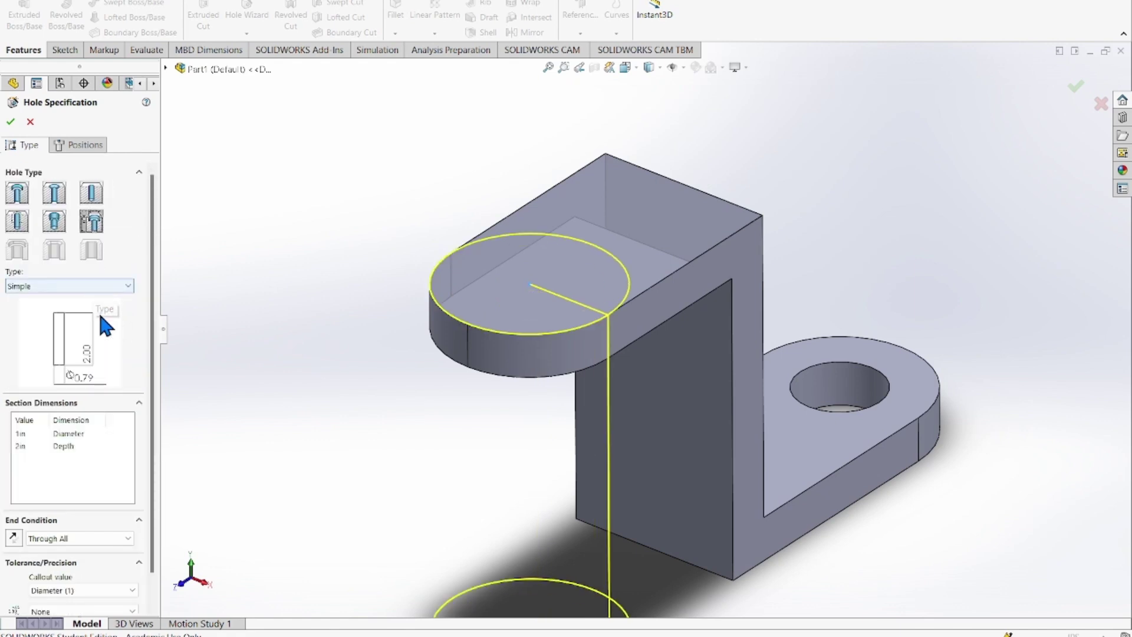
scroll(144, 447, down, 1)
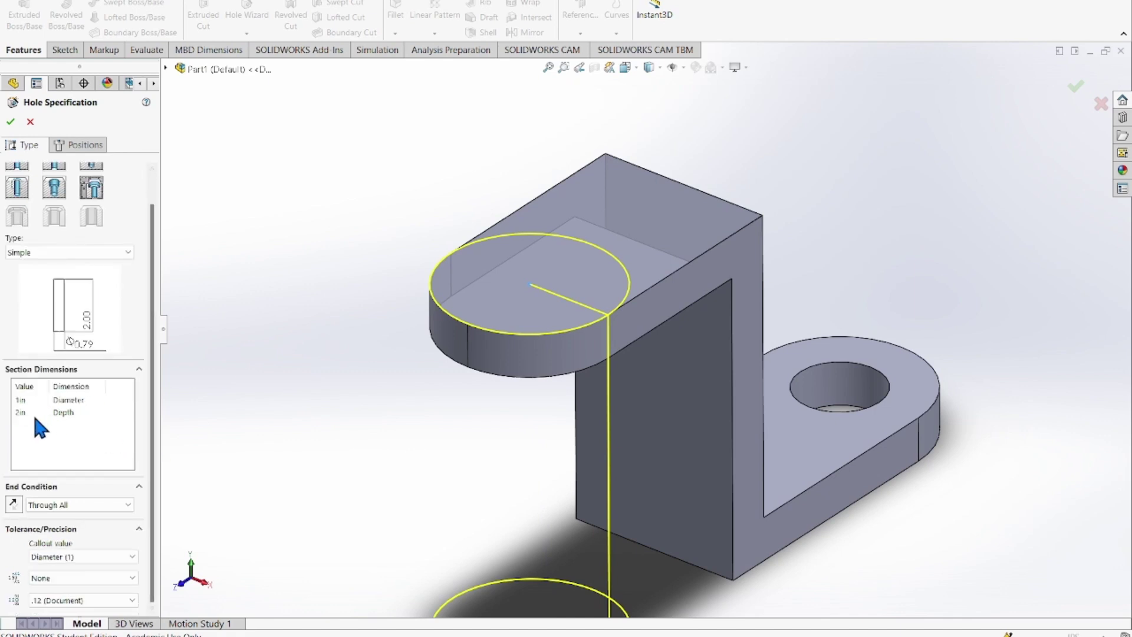
click(98, 251)
click(99, 250)
scroll(98, 250, up, 1)
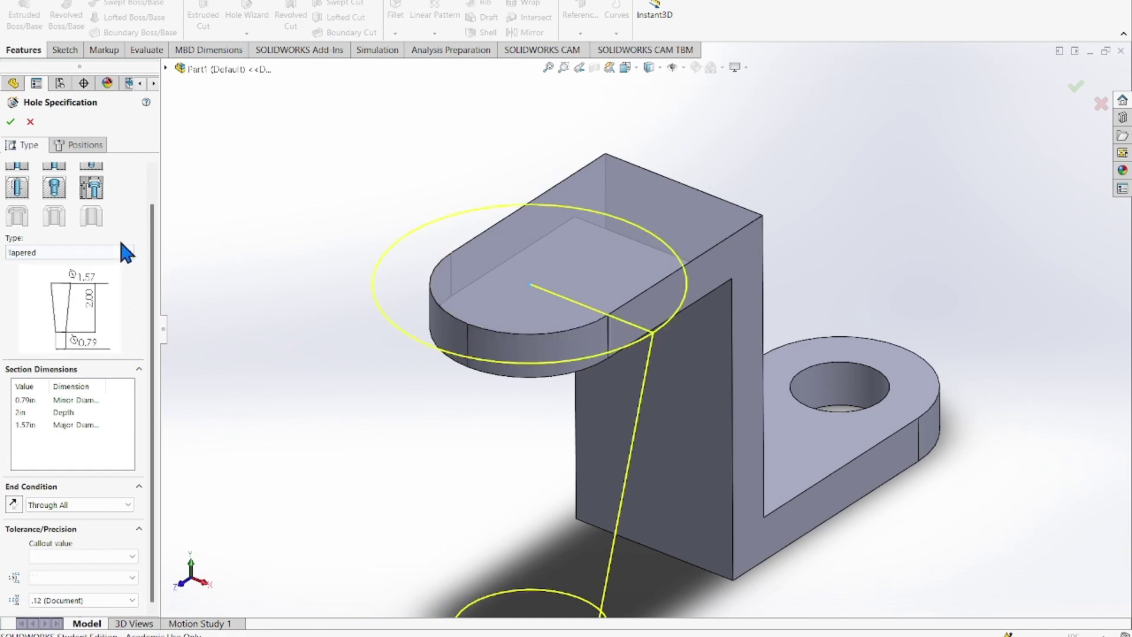
click(116, 252)
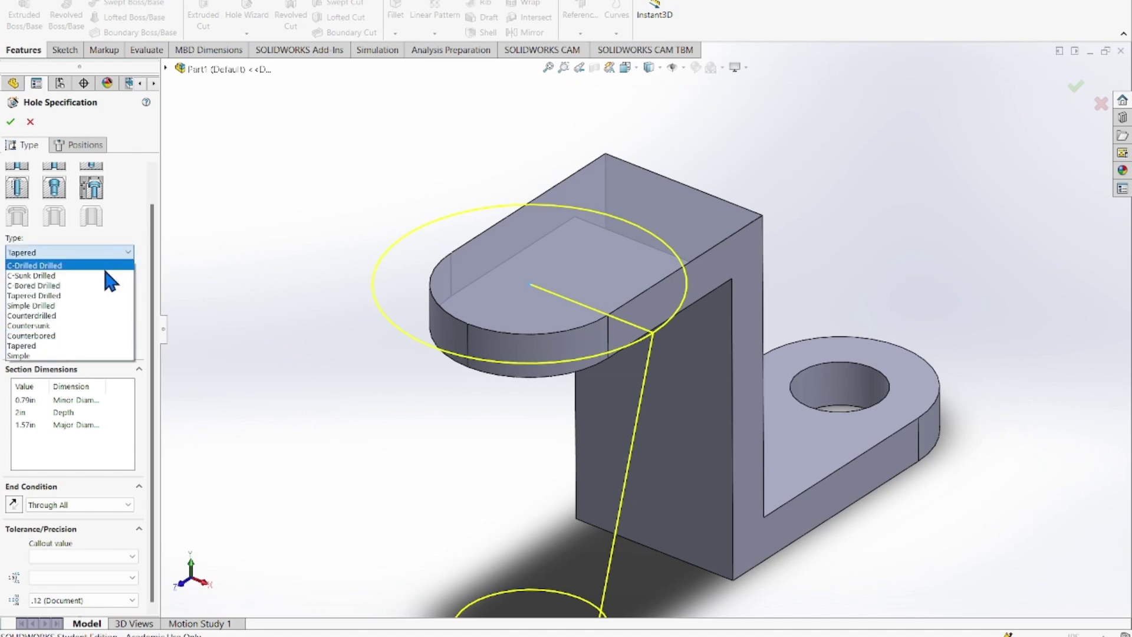
click(73, 336)
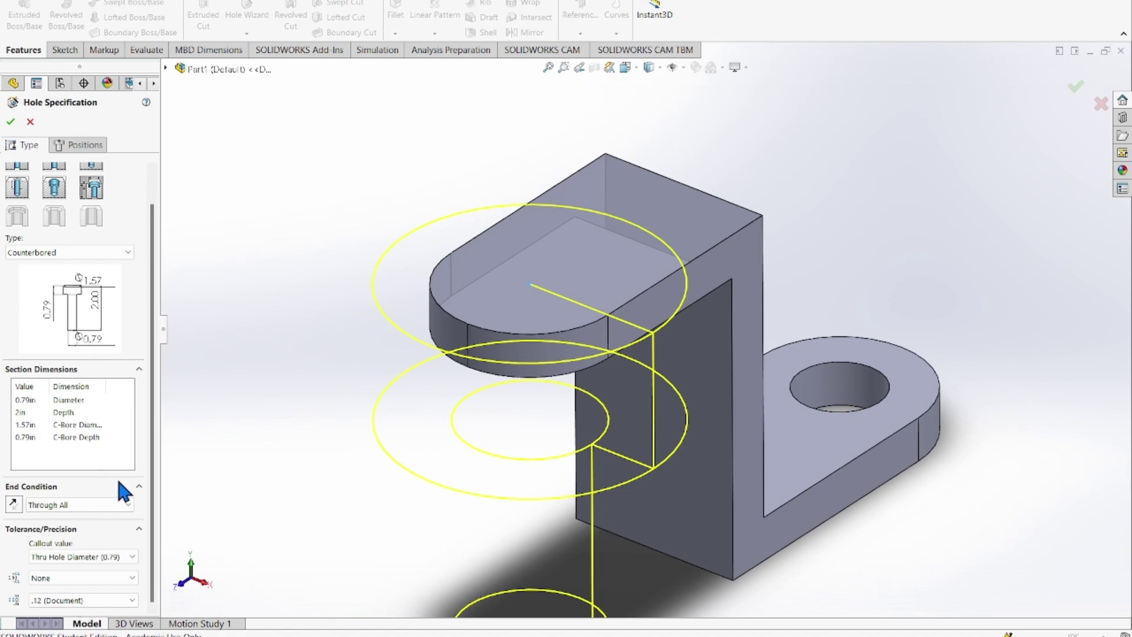
click(110, 571)
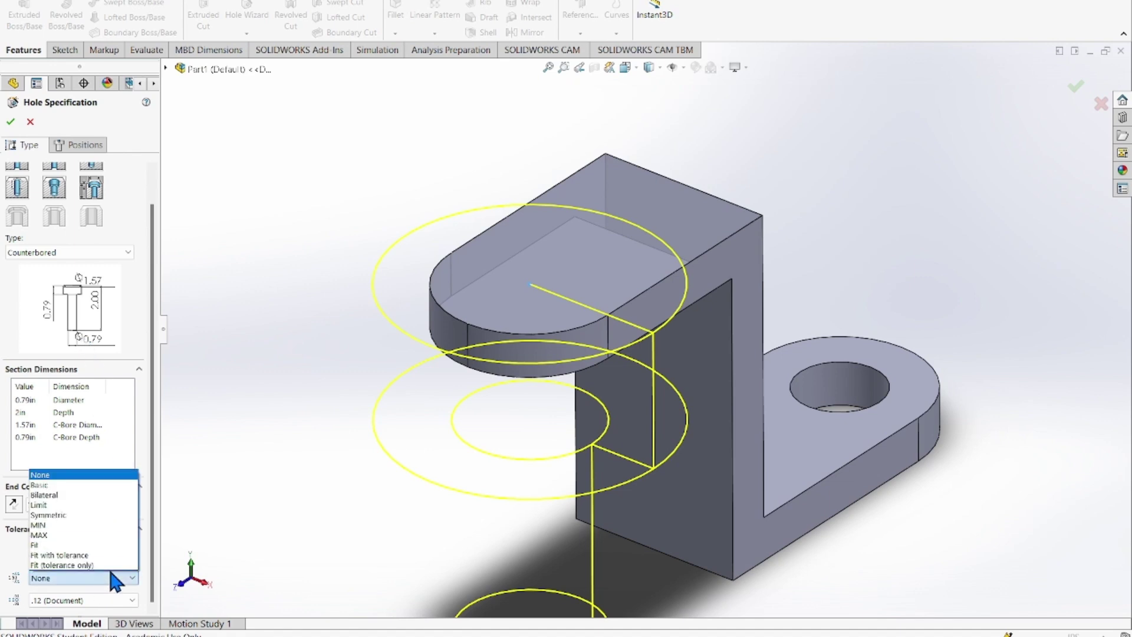
click(110, 572)
click(121, 558)
click(121, 558)
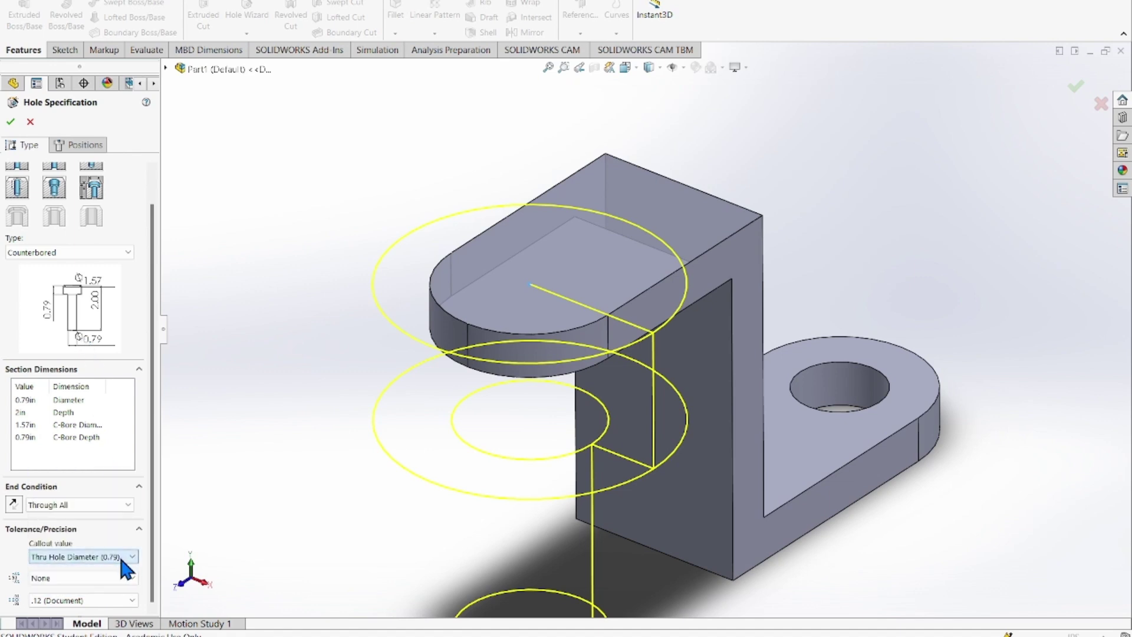
scroll(42, 255, up, 2)
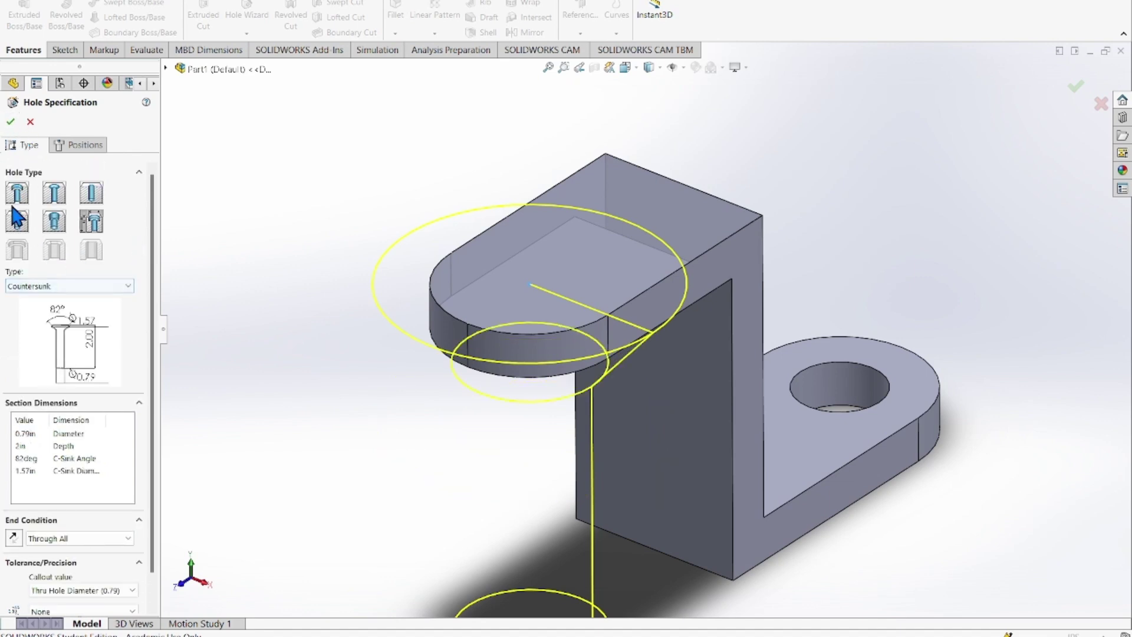
Make the hole a standard counterbore of size 1/2 with a Blind end condition.
click(17, 192)
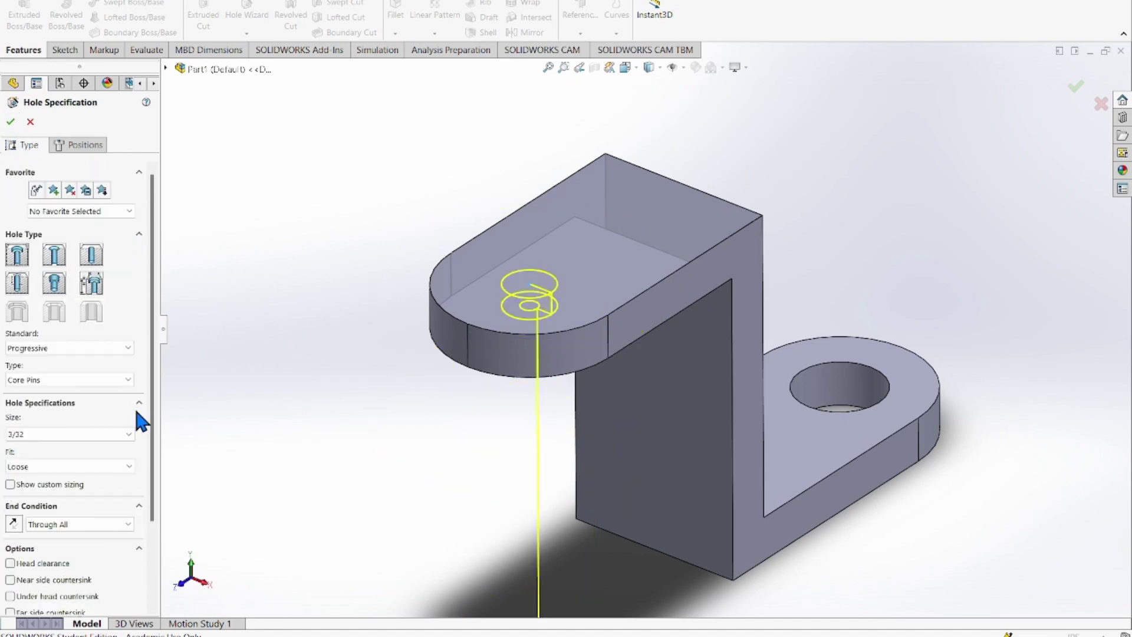
scroll(147, 423, down, 3)
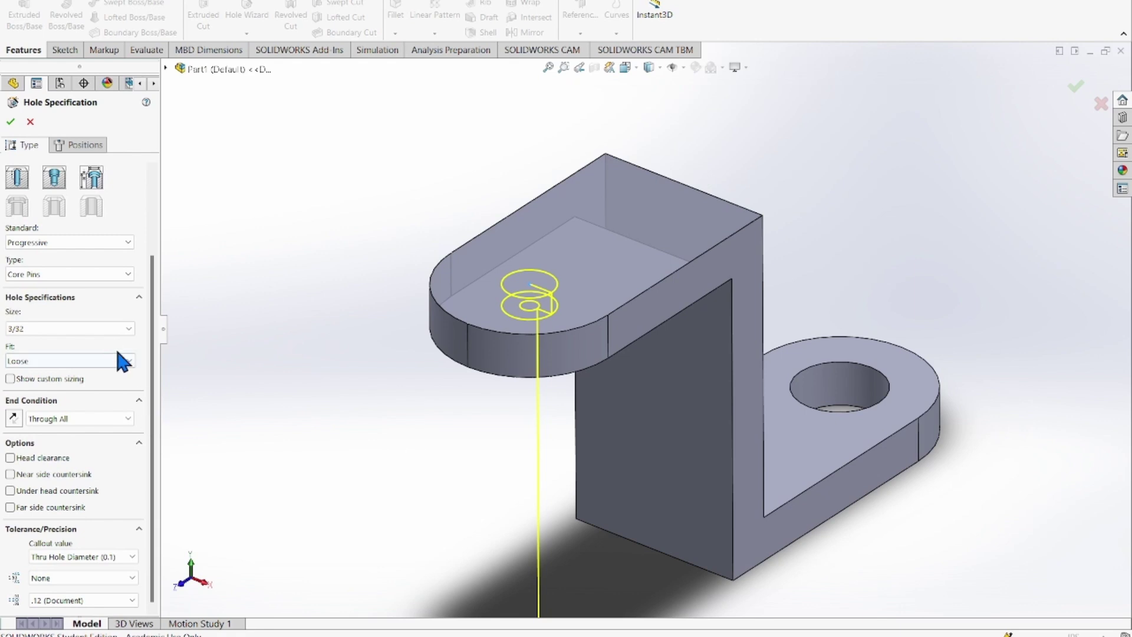
click(108, 326)
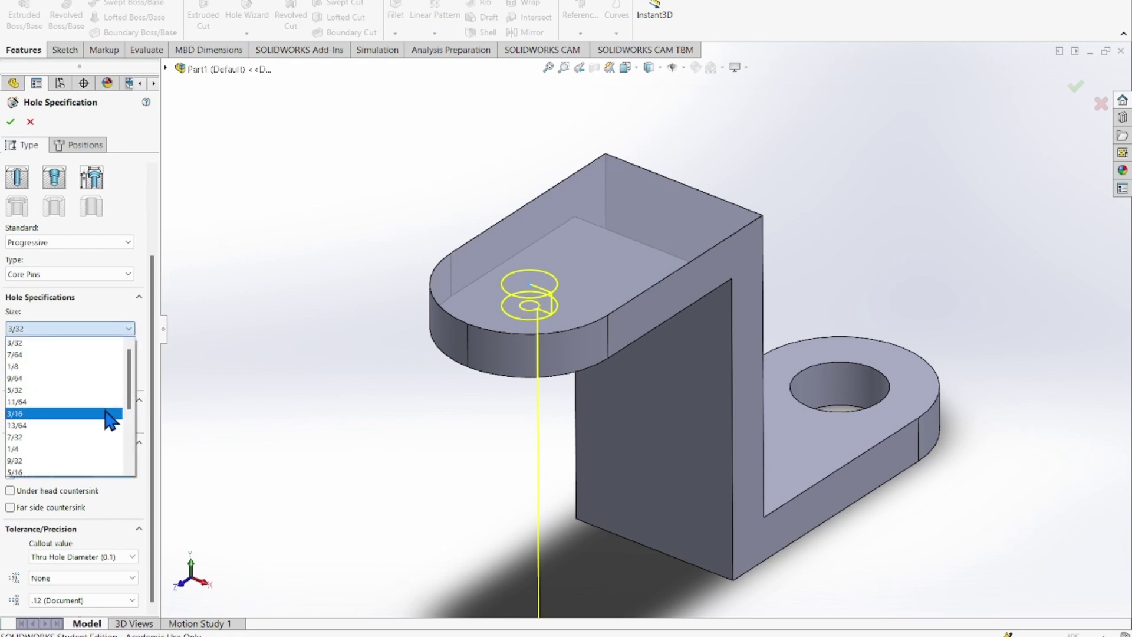
scroll(110, 445, down, 2)
scroll(106, 437, down, 2)
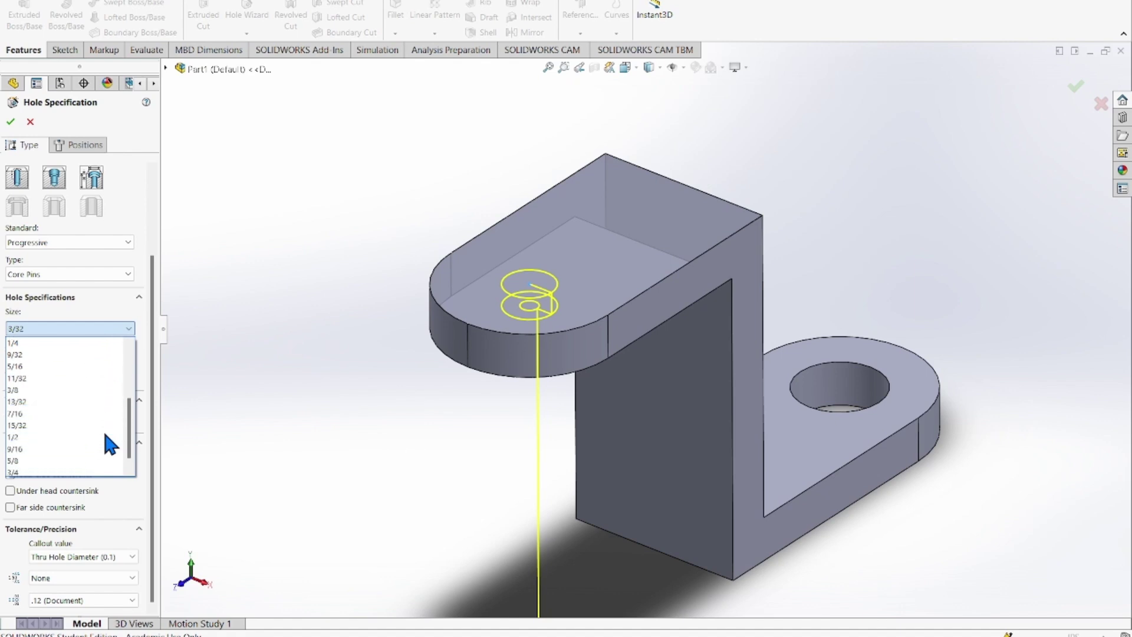
click(105, 436)
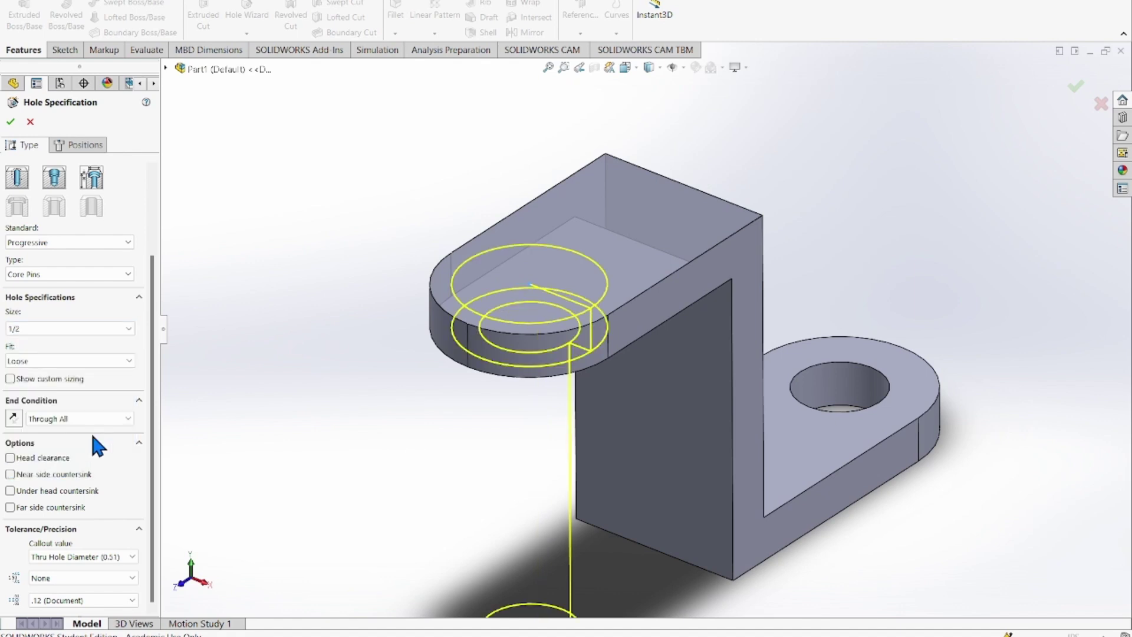
click(97, 420)
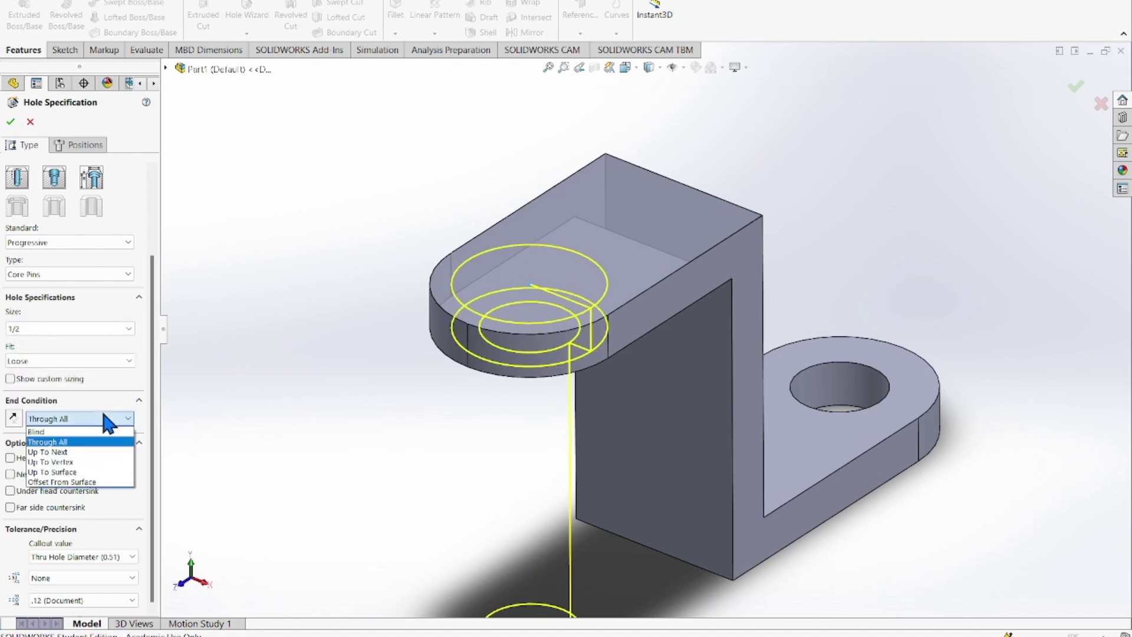
click(79, 431)
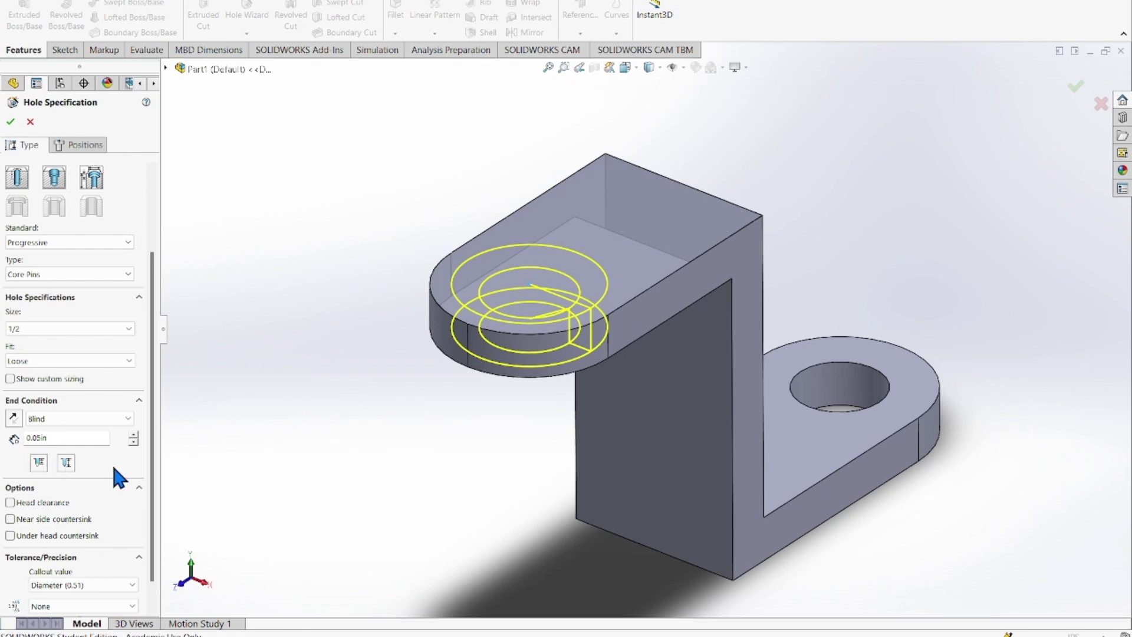
Enable custom sizing for the counterbore hole and set its through hole diameter to 0.25 in.
scroll(114, 470, up, 3)
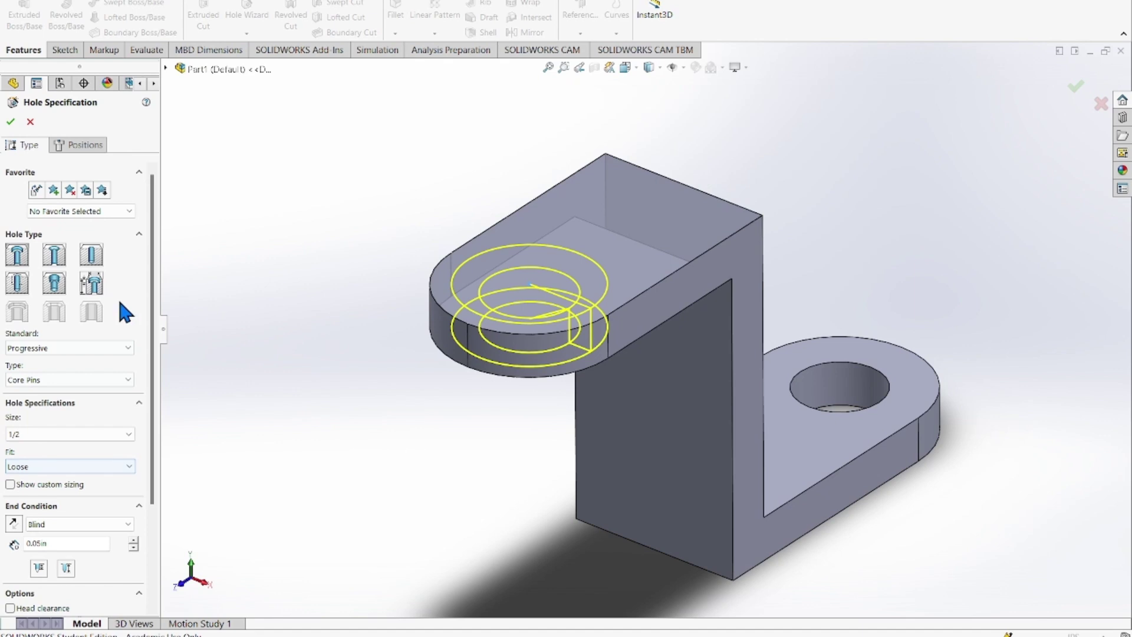
click(127, 465)
click(128, 466)
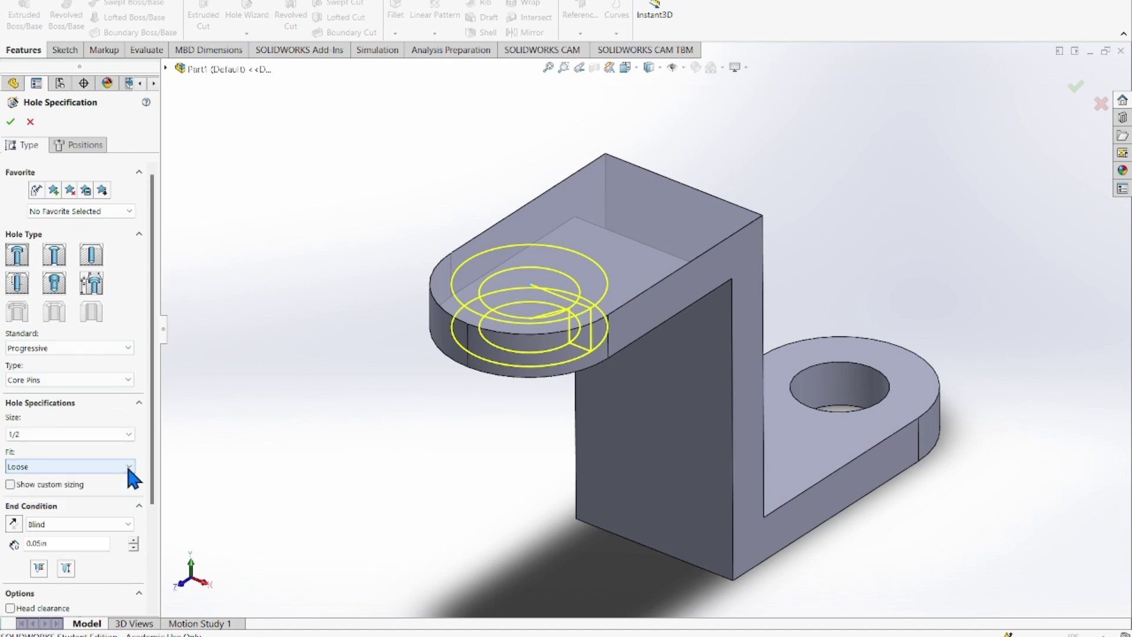
click(9, 485)
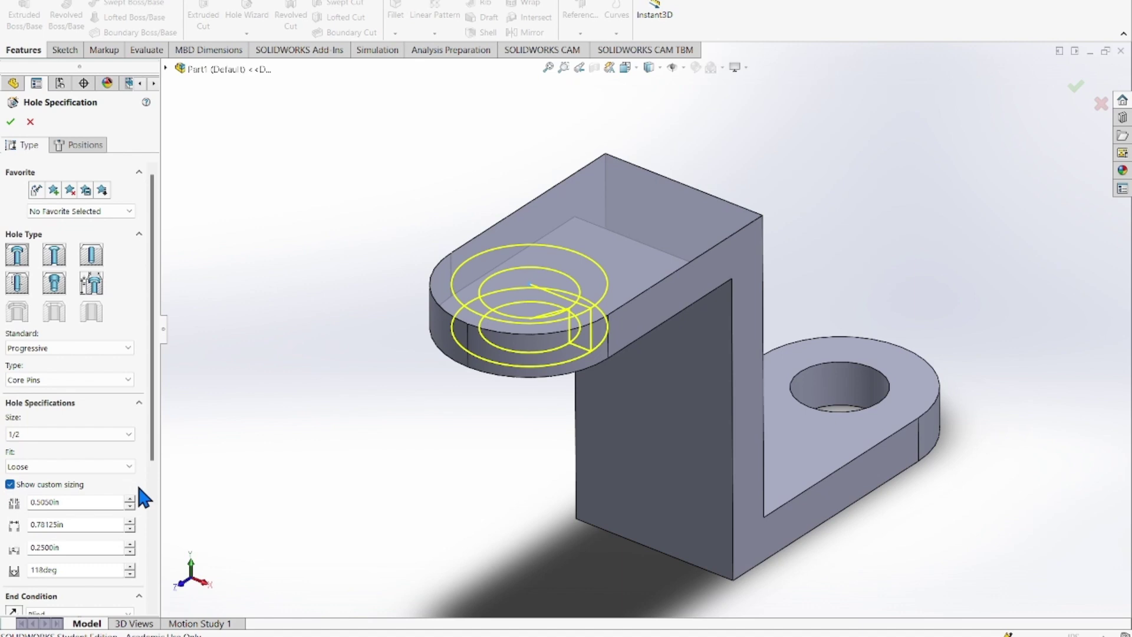
scroll(136, 482, down, 5)
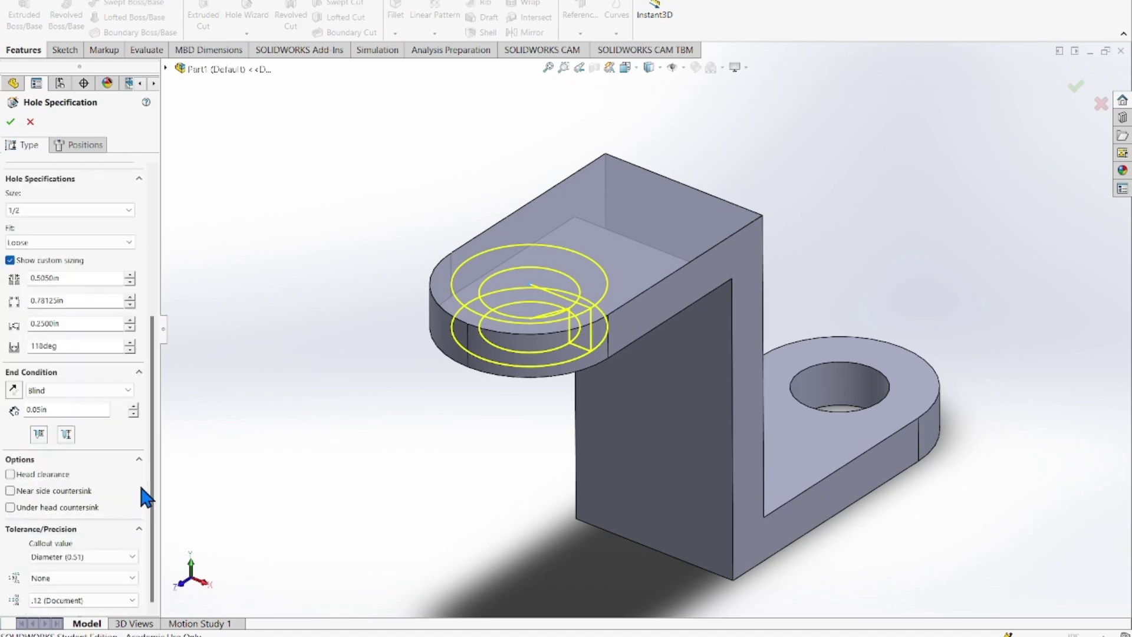
double_click(64, 277)
text(0.25)
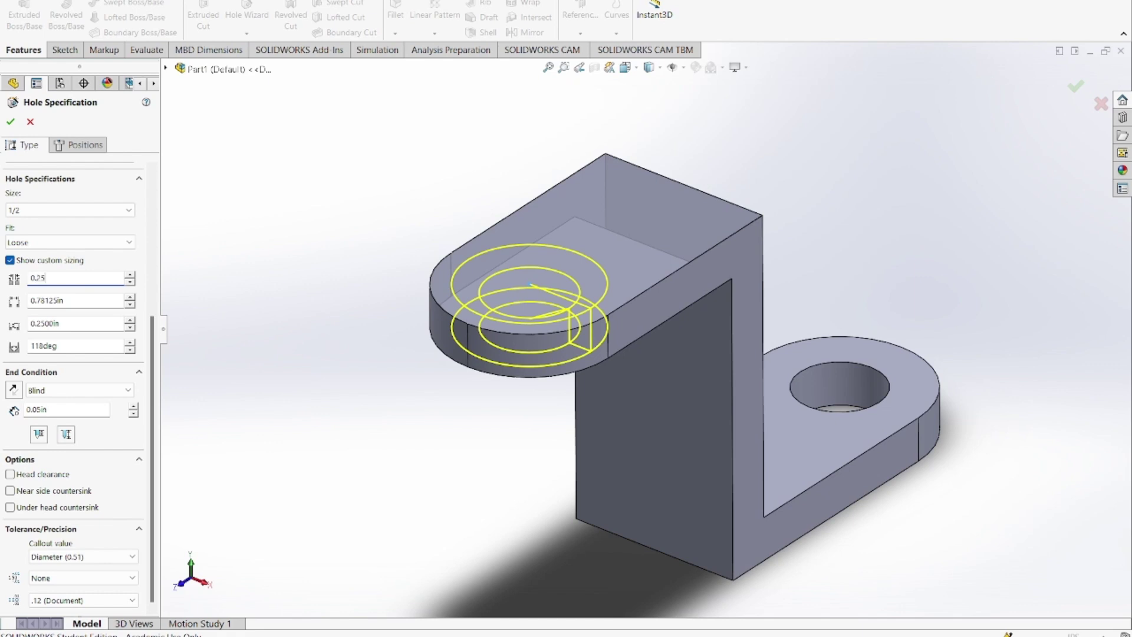
key(Return)
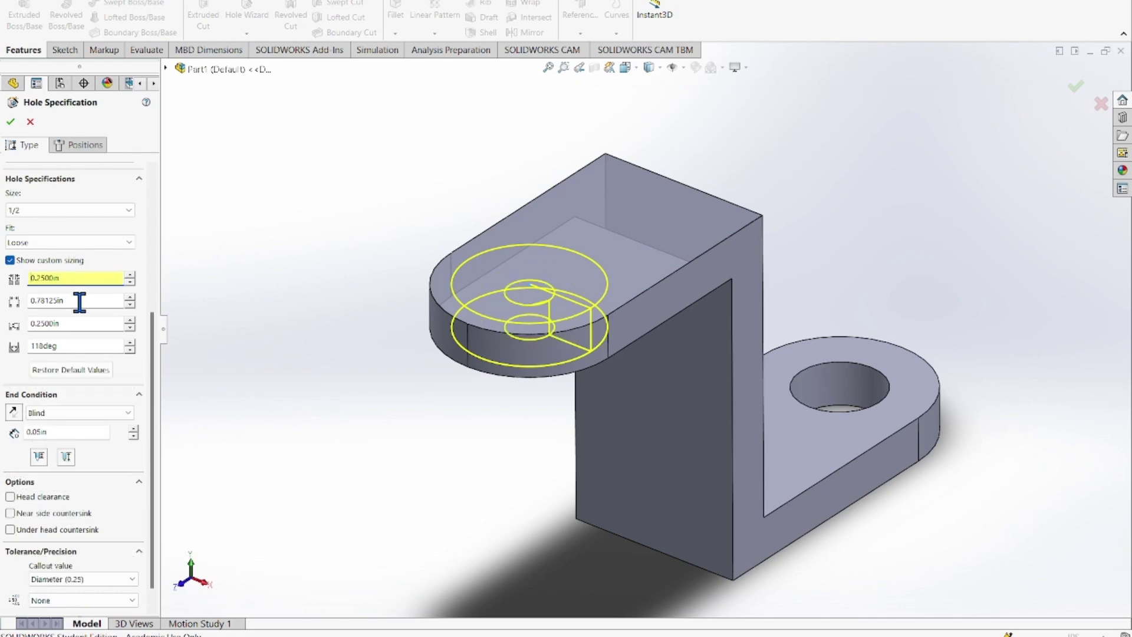
Set the counterbore diameter to 0.5 in and the counterbore depth to 0.125 in.
double_click(80, 301)
text(0.5)
key(Return)
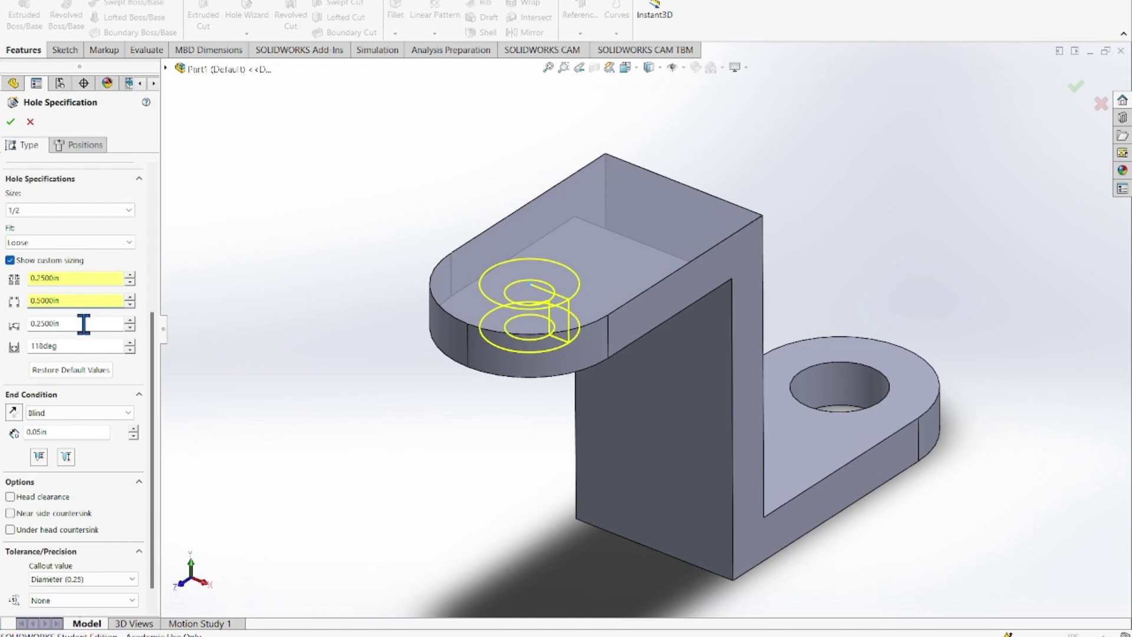
double_click(84, 324)
text(0.125)
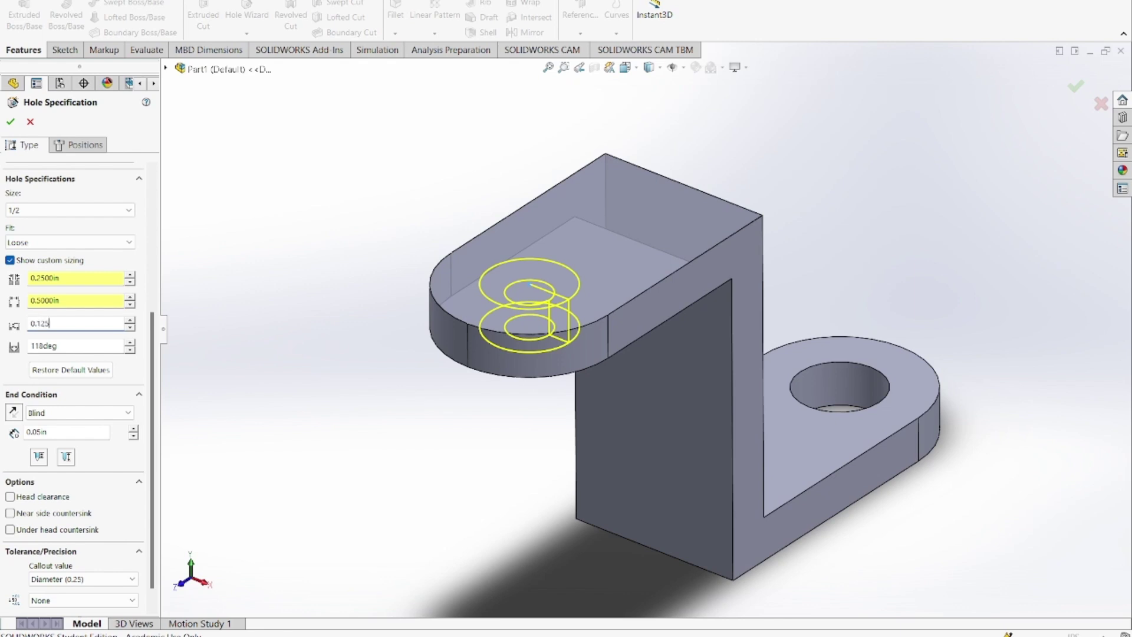
key(Return)
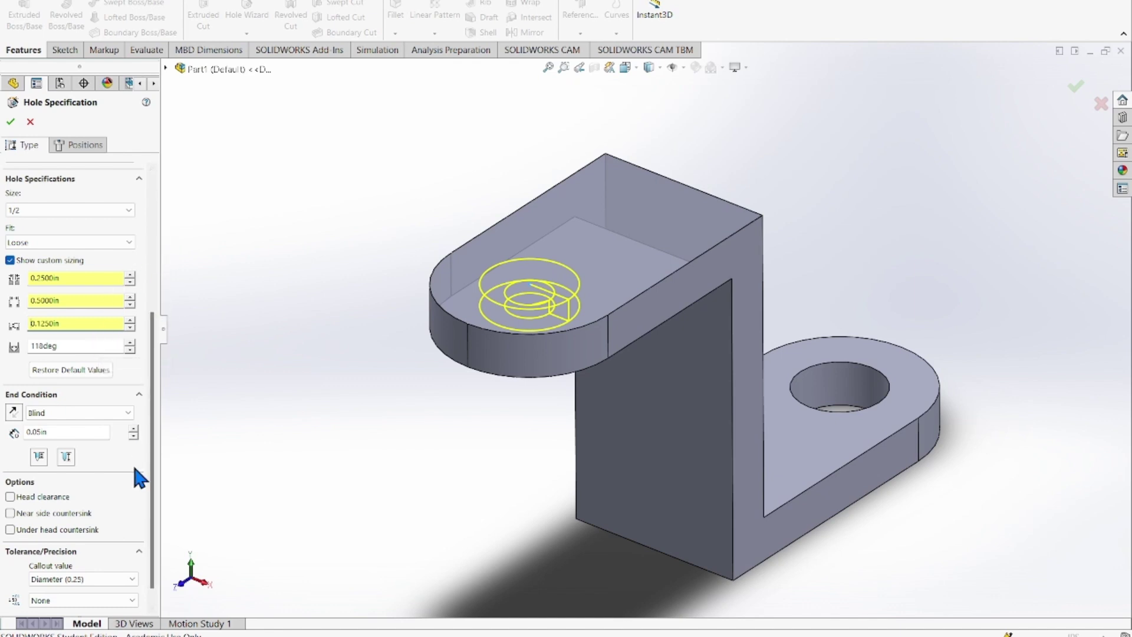
Set the counterbore hole's end condition to Through All and create the hole in the upper arm.
scroll(133, 463, down, 1)
click(115, 390)
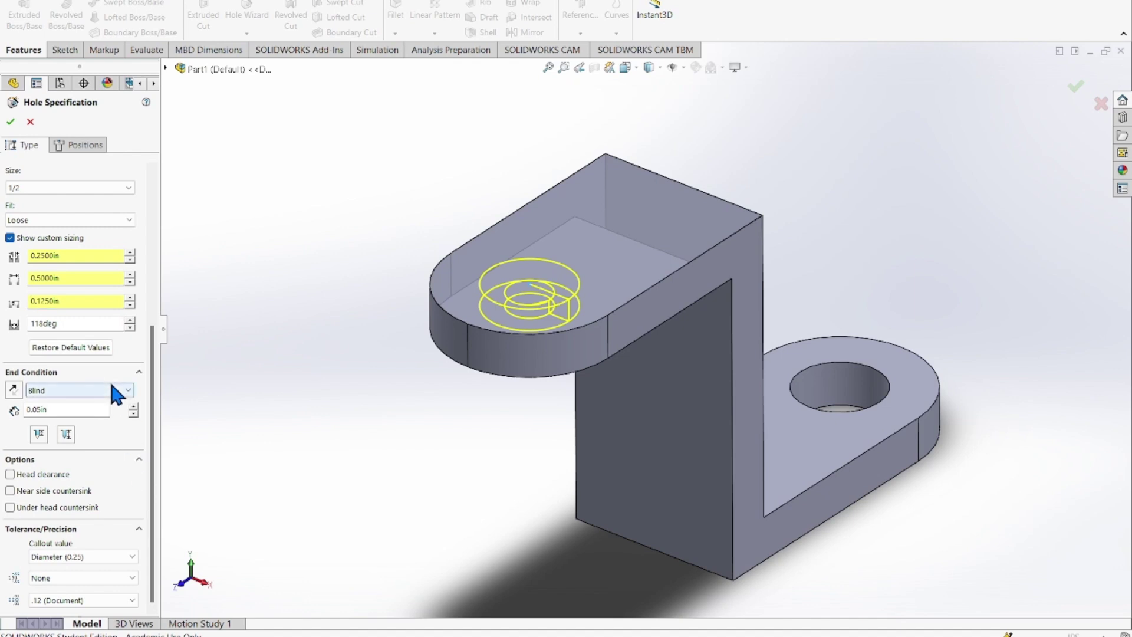
click(102, 415)
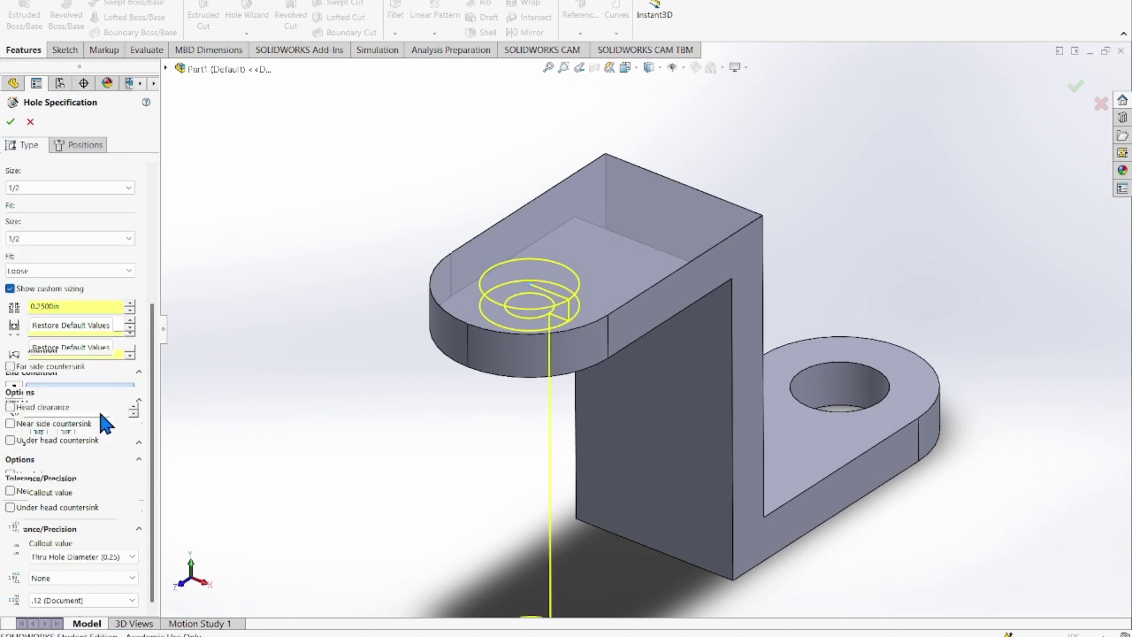
click(11, 122)
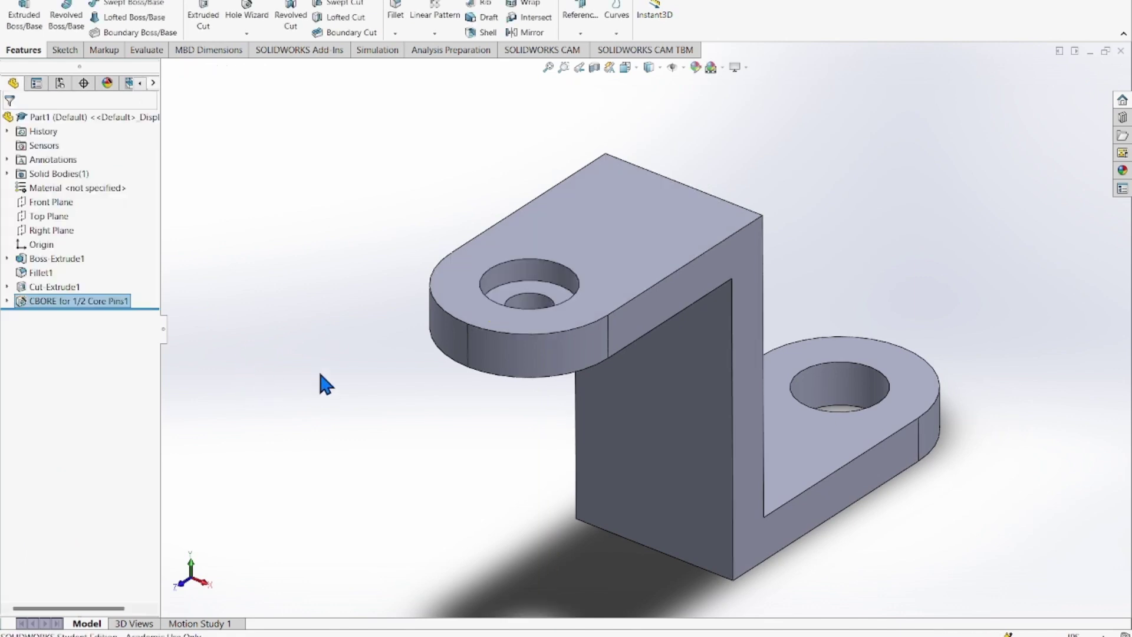
mouse_move(321, 381)
middle_down()
mouse_move(298, 455)
mouse_move(316, 470)
mouse_move(312, 399)
middle_up()
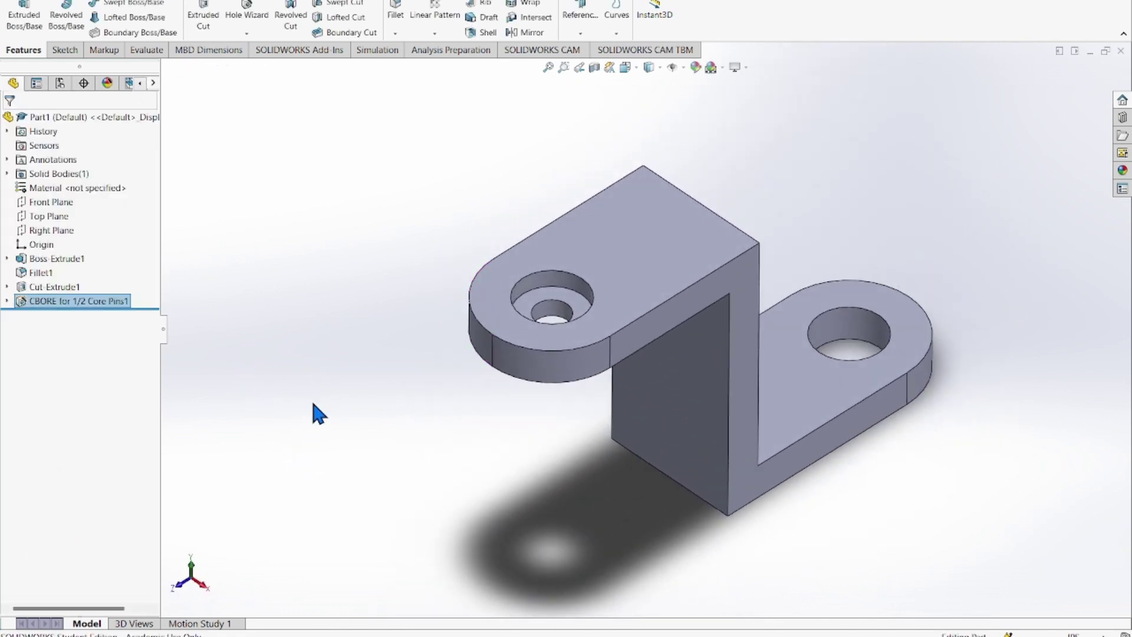
scroll(720, 279, down, 2)
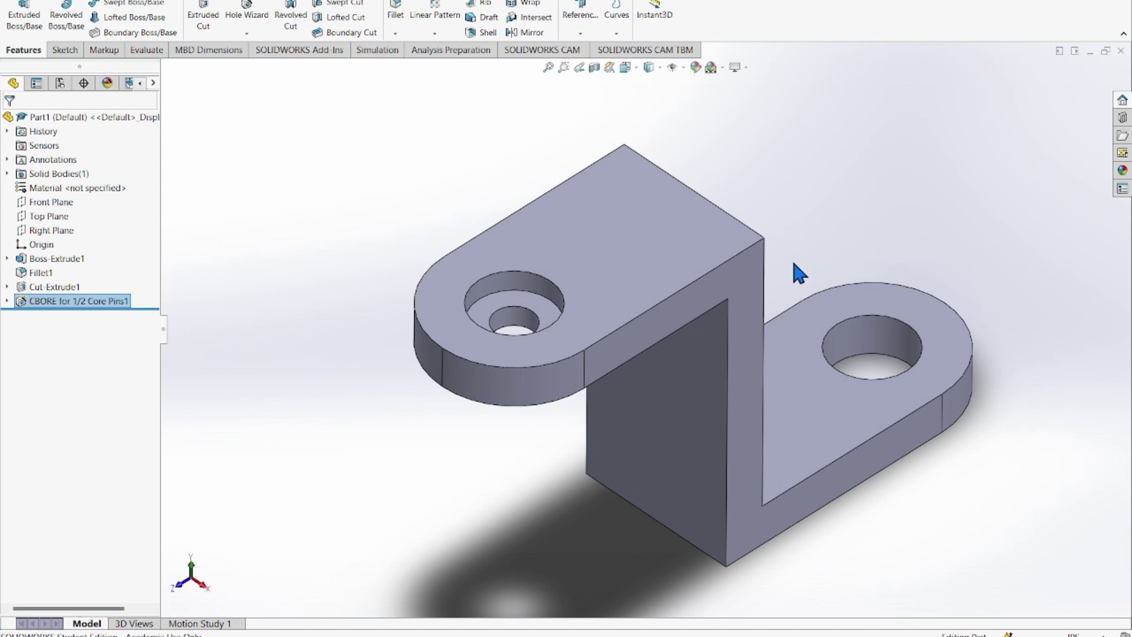
middle_drag(794, 262, 789, 286)
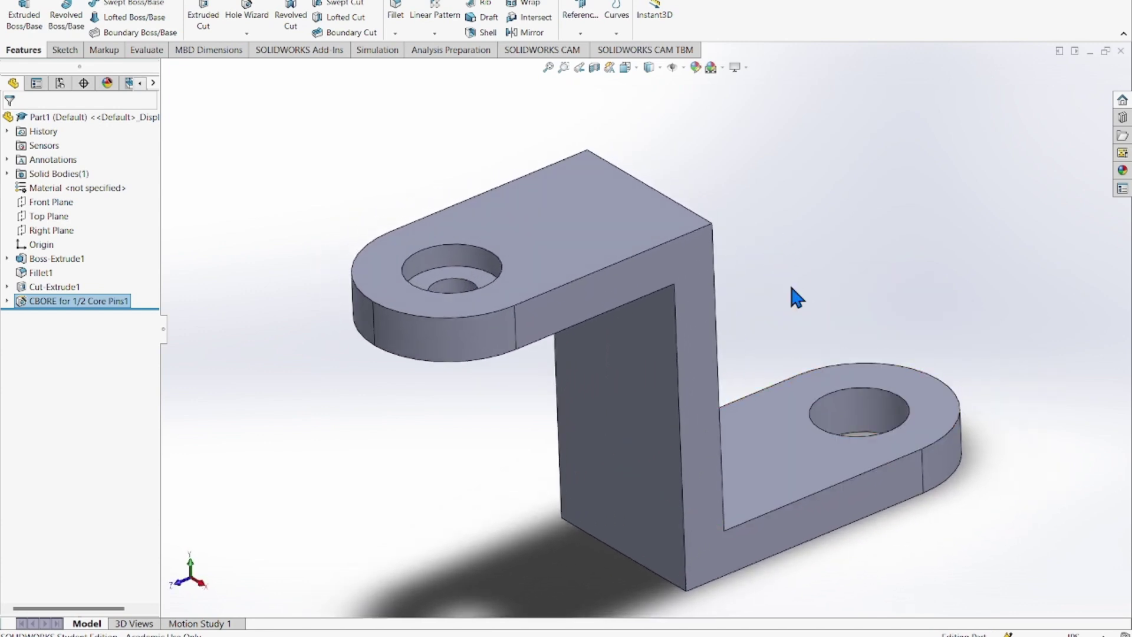